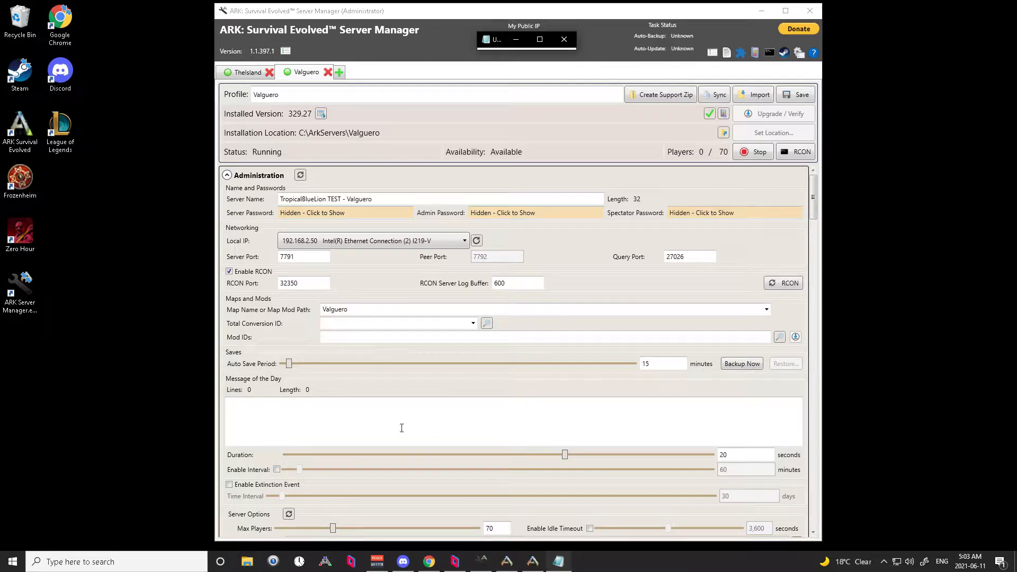
Switch to a new maximized Chrome window and open the modem's dashboard at 192.168.2.1.
right_click(422, 567)
left_click(413, 504)
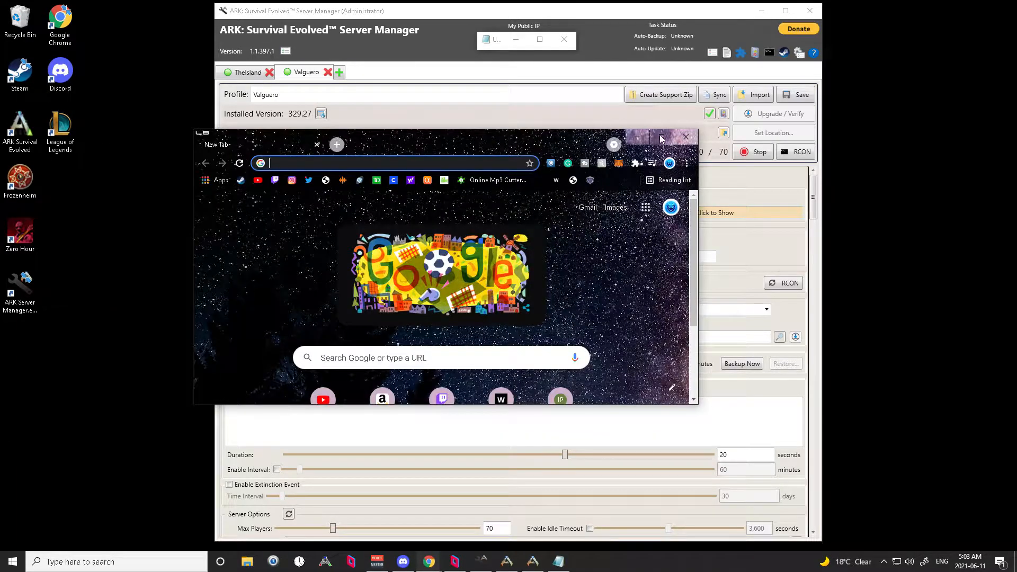
left_click(661, 139)
left_click(152, 28)
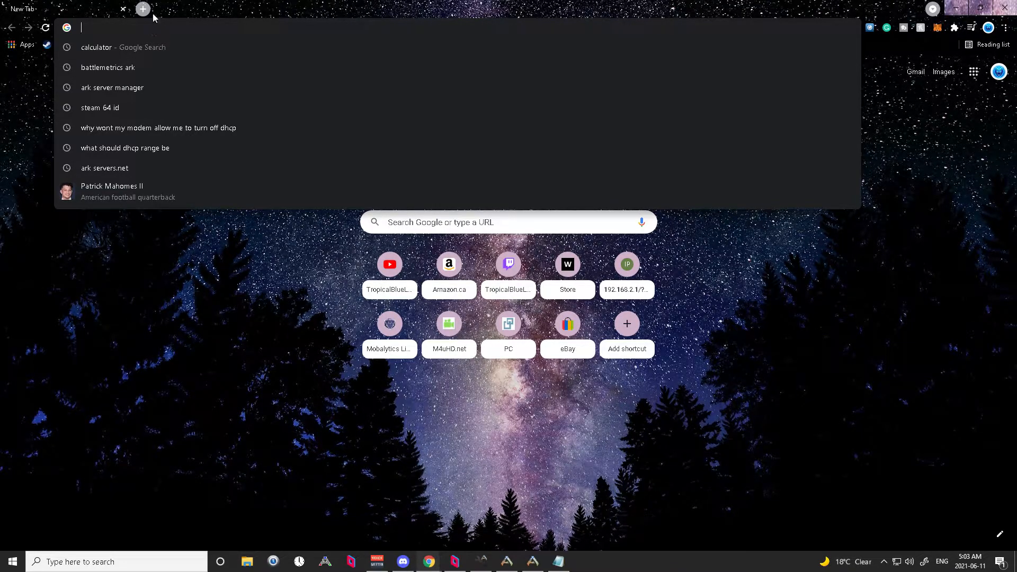
left_click(840, 217)
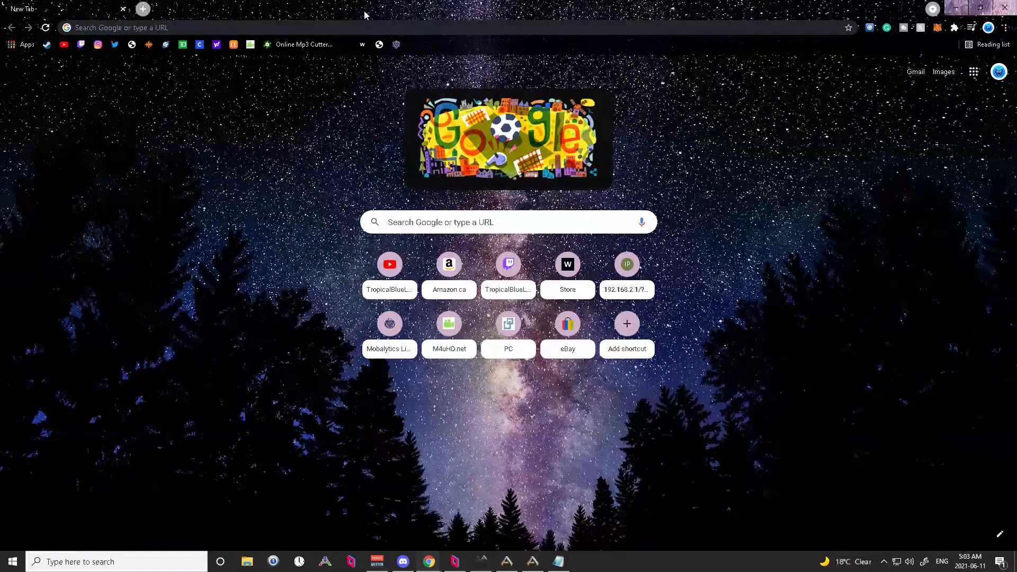
left_click(381, 45)
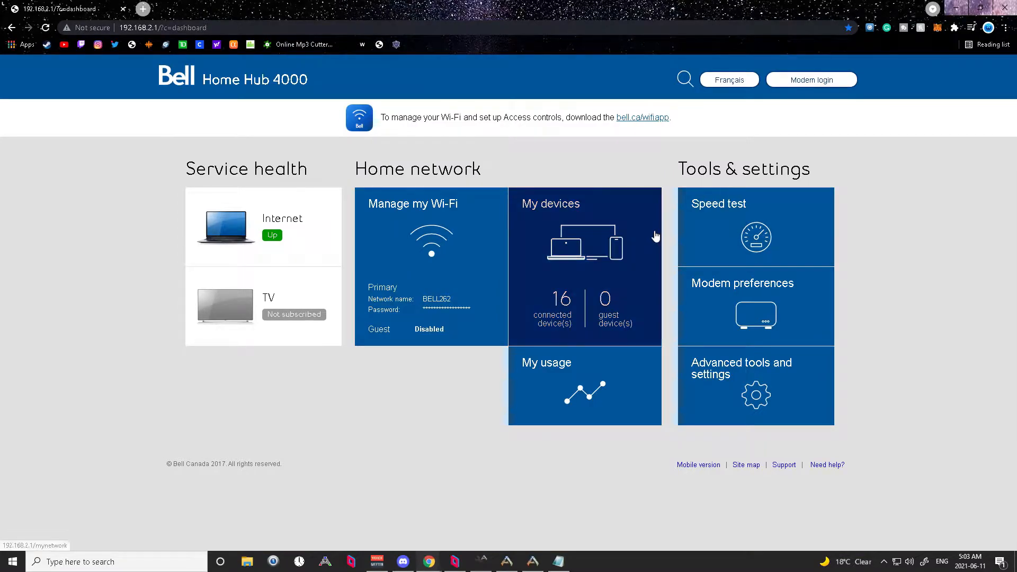
Open My devices on the modem dashboard, logging in with the administrator password.
left_click(744, 322)
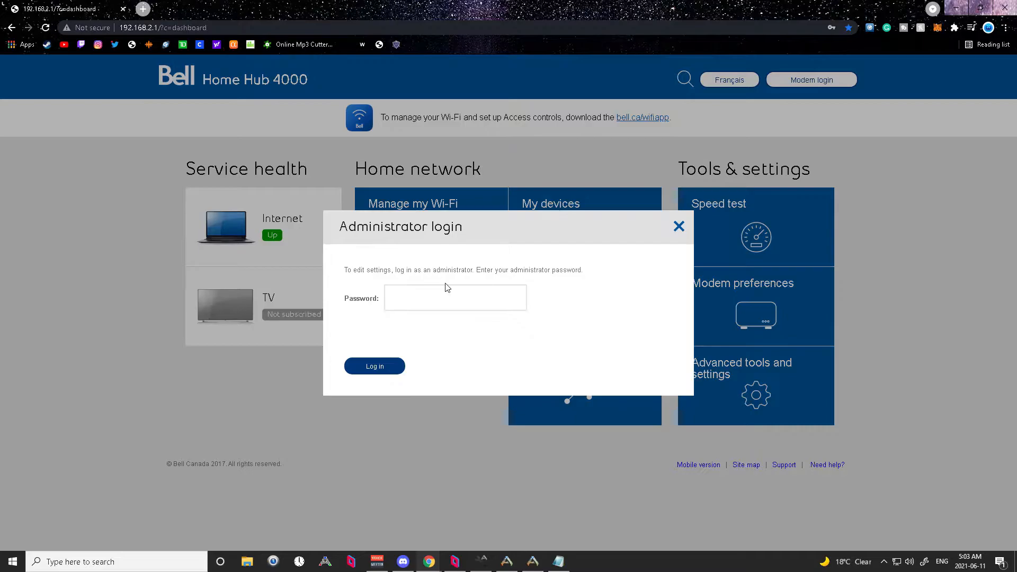
left_click(448, 296)
left_click(413, 327)
left_click(387, 367)
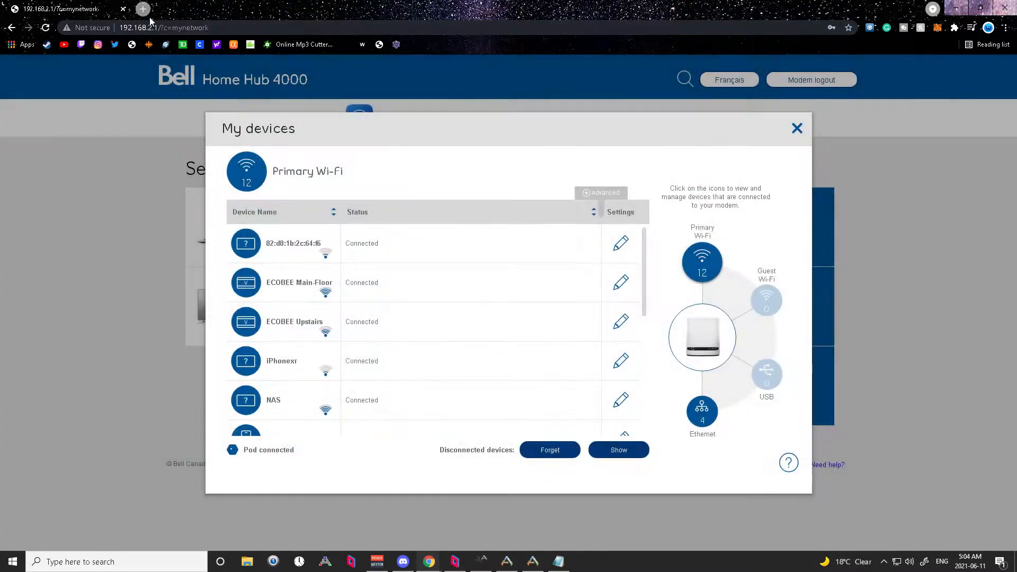
Look up the PC's default gateway in the hardware and connection properties of the Windows Network & Internet settings.
right_click(909, 561)
key("Escape")
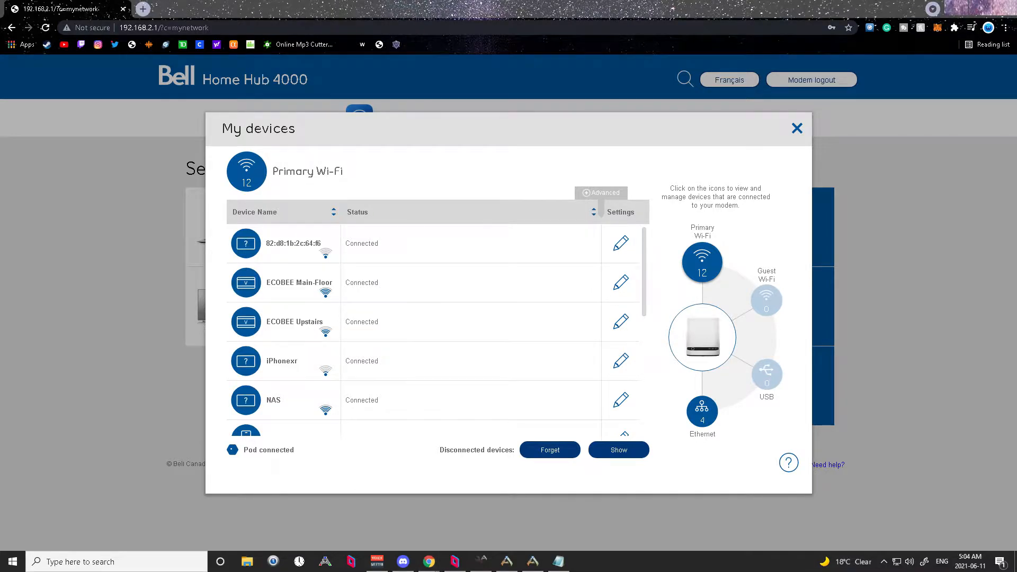
right_click(907, 559)
left_click(908, 549)
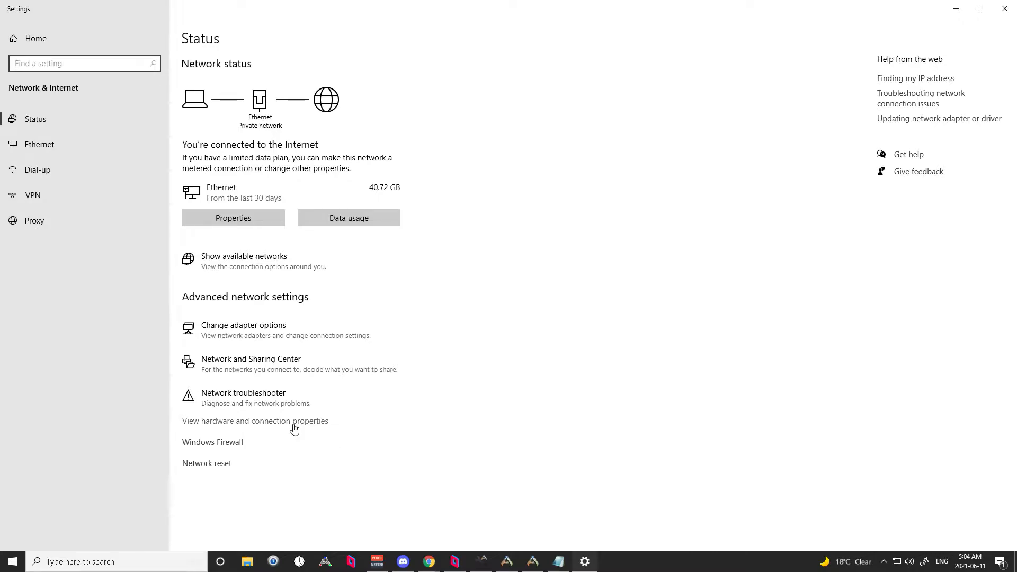
left_click(294, 424)
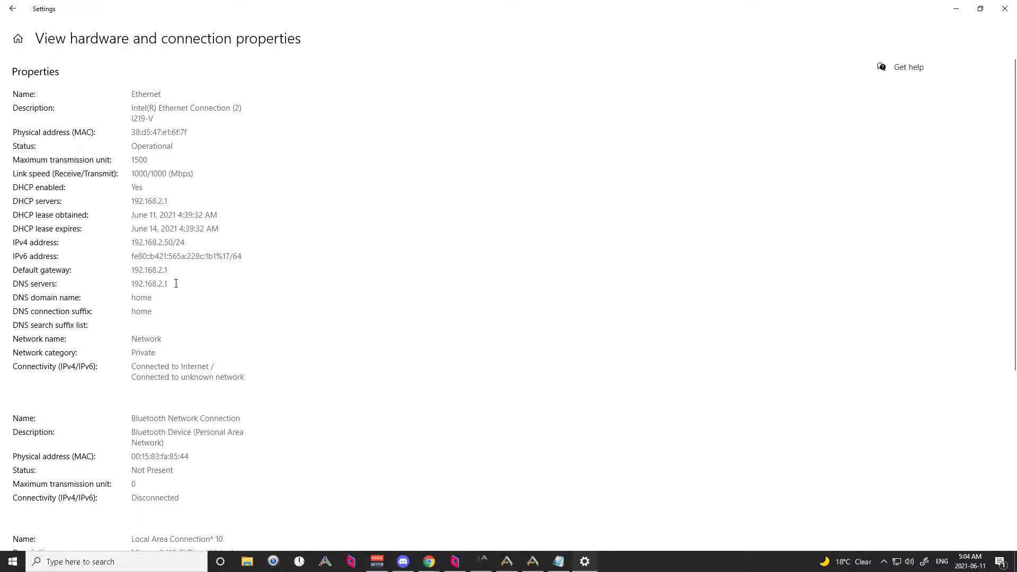
left_click_drag(133, 276, 195, 279)
left_click(144, 280)
left_click(951, 11)
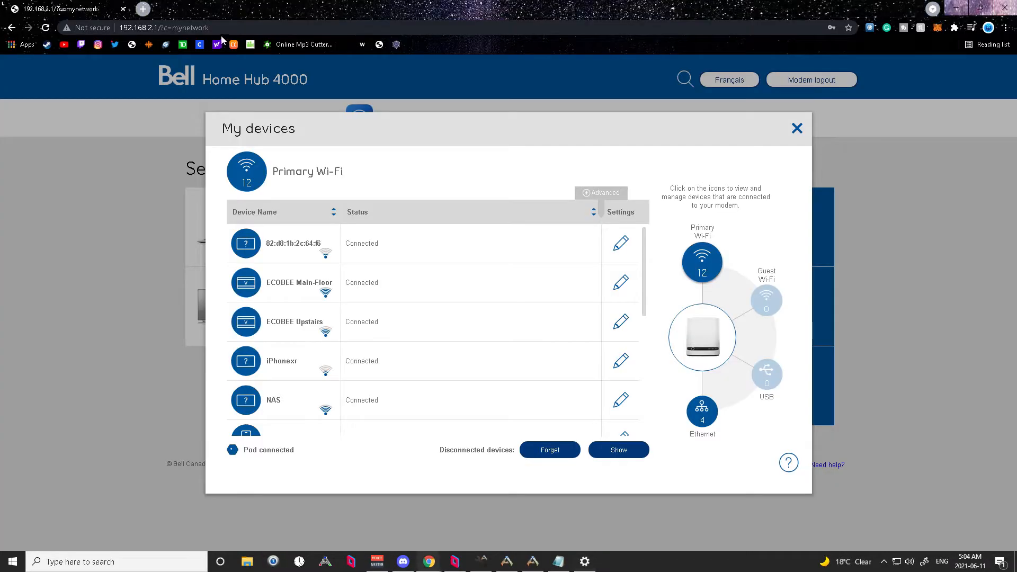
Examine the IP addresses of the modem's Ethernet devices with the advanced address details shown.
left_click(797, 130)
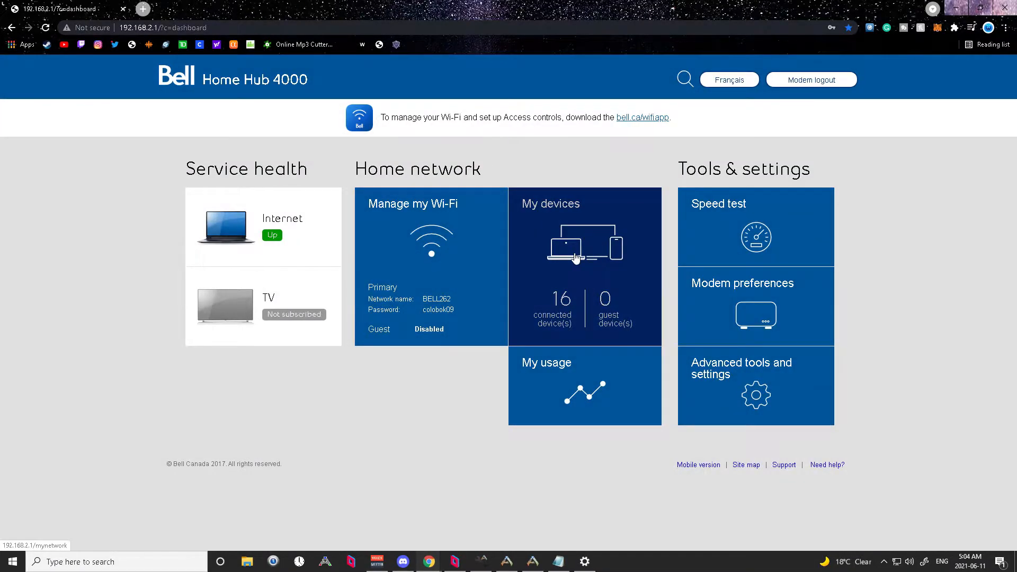
left_click(575, 258)
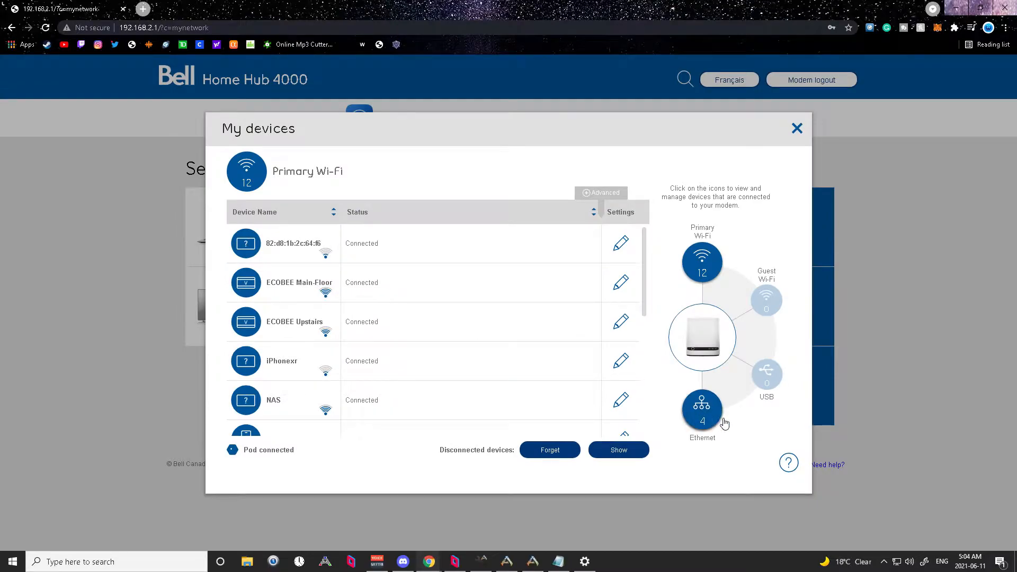
left_click(724, 420)
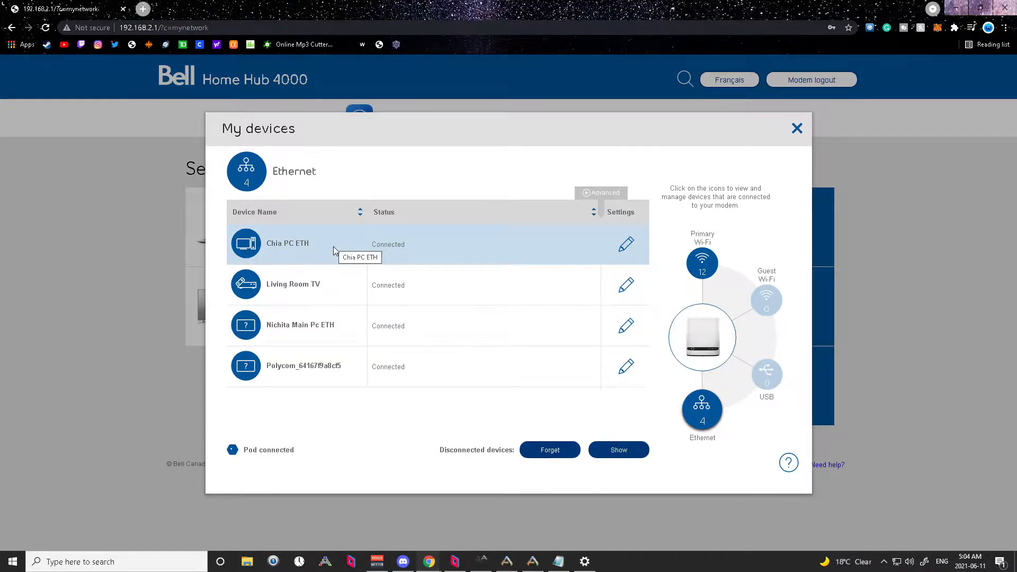
left_click(593, 195)
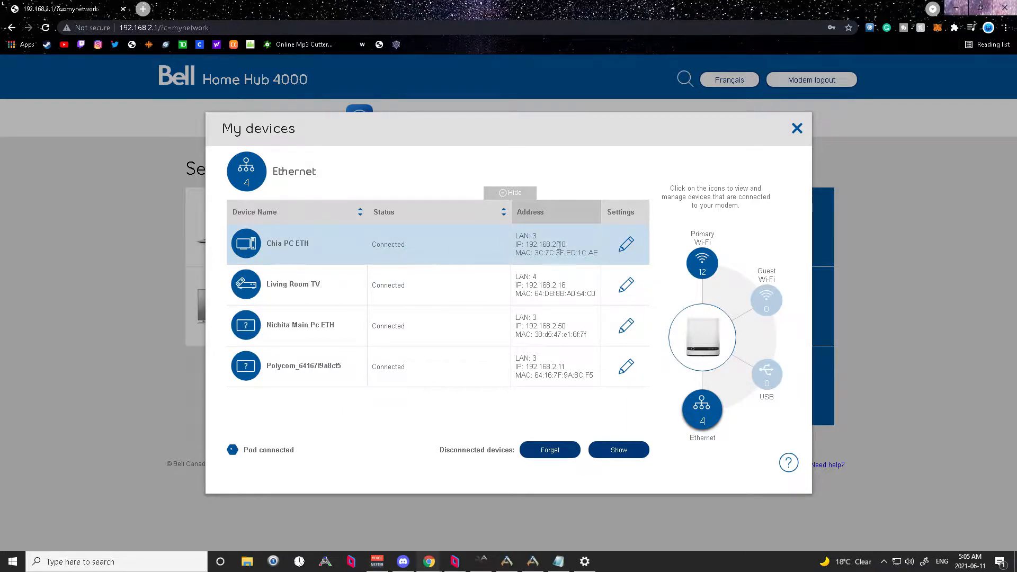
left_click(797, 128)
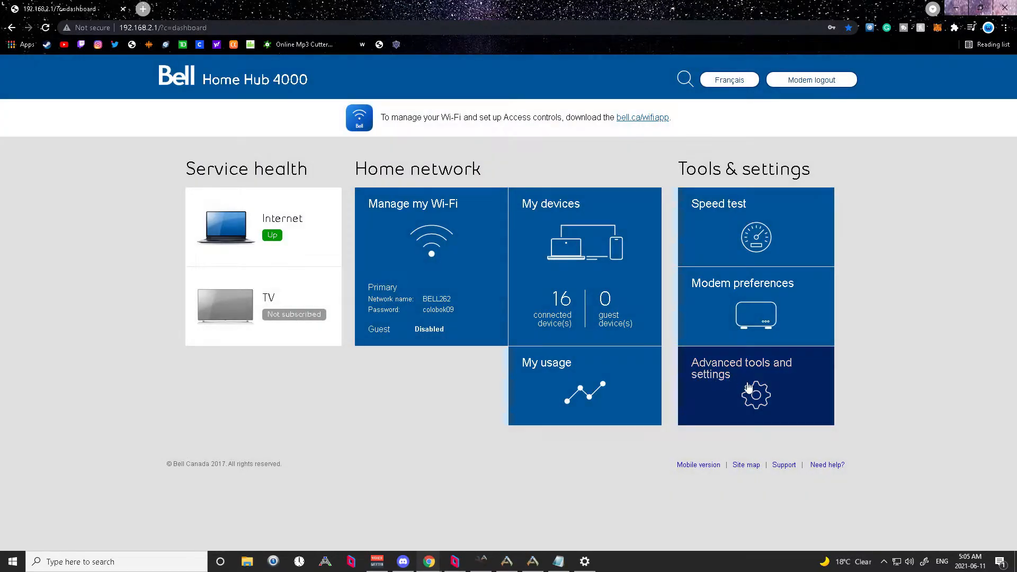
Examine the DHCP address range in the modem's advanced tools and settings.
left_click(747, 384)
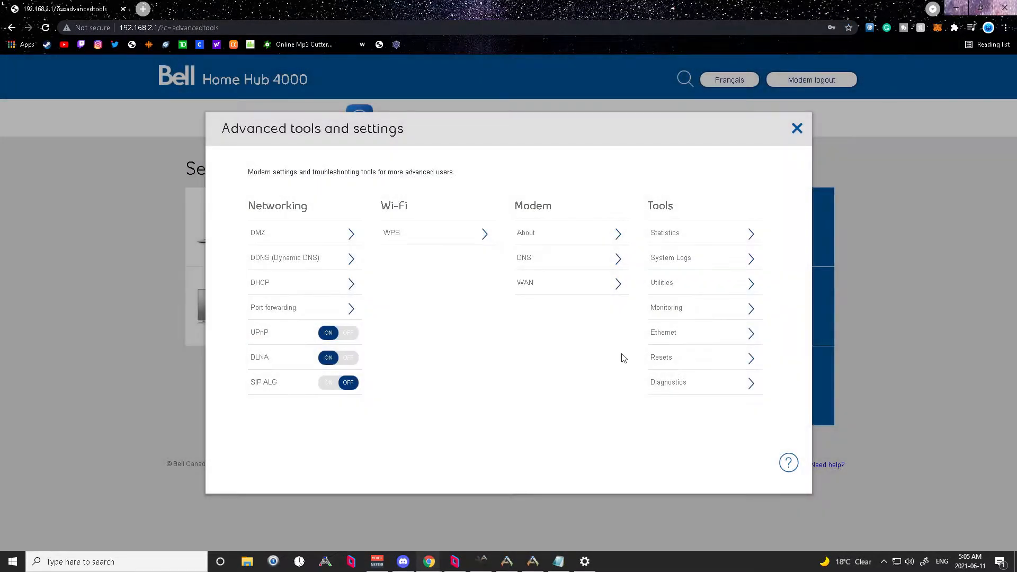
left_click(266, 286)
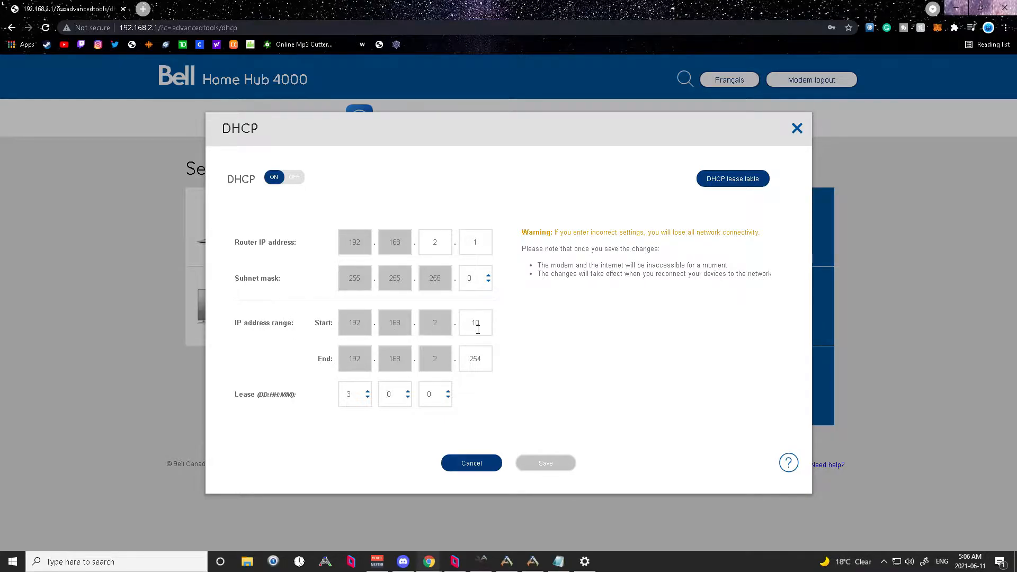
left_click(796, 129)
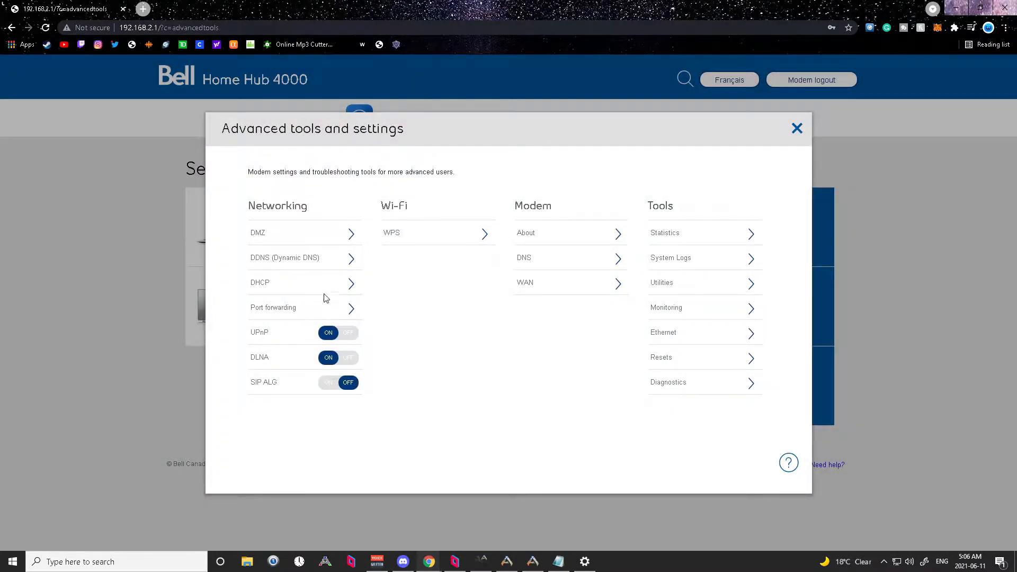
left_click(318, 282)
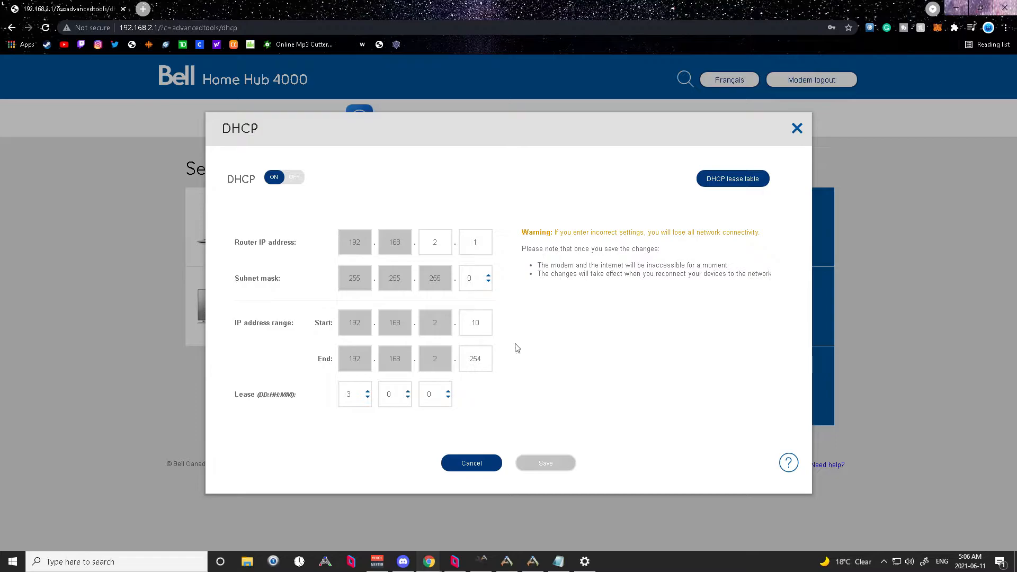
Open the Internet Protocol Version 4 (TCP/IPv4) properties of the Ethernet adapter in the Windows network settings.
right_click(903, 562)
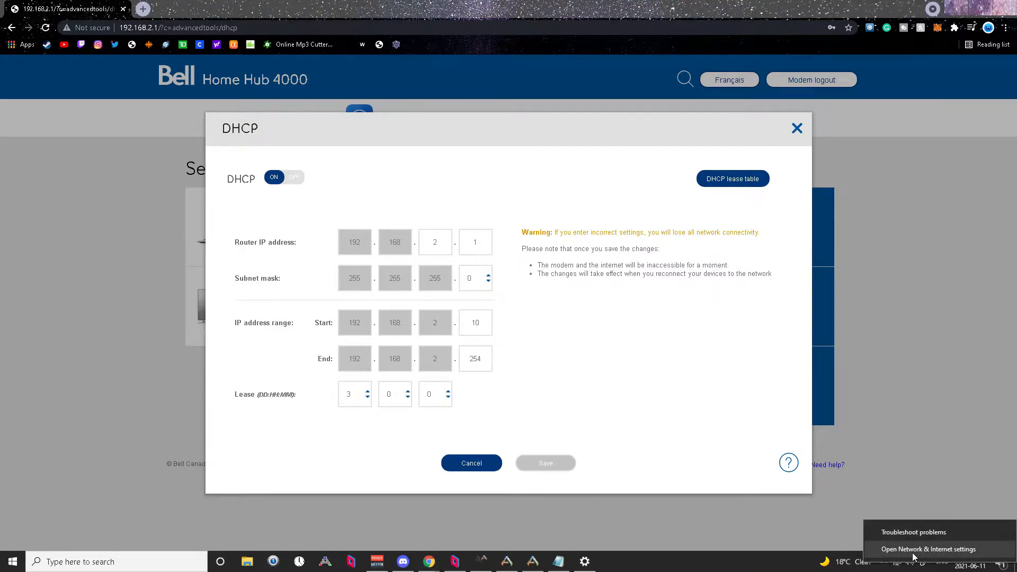
left_click(919, 552)
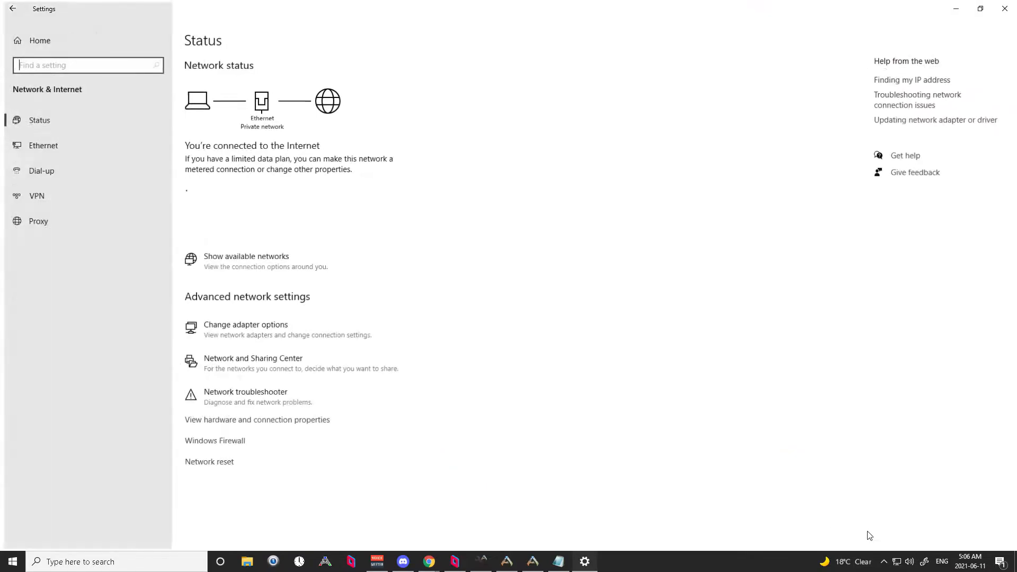
left_click(311, 337)
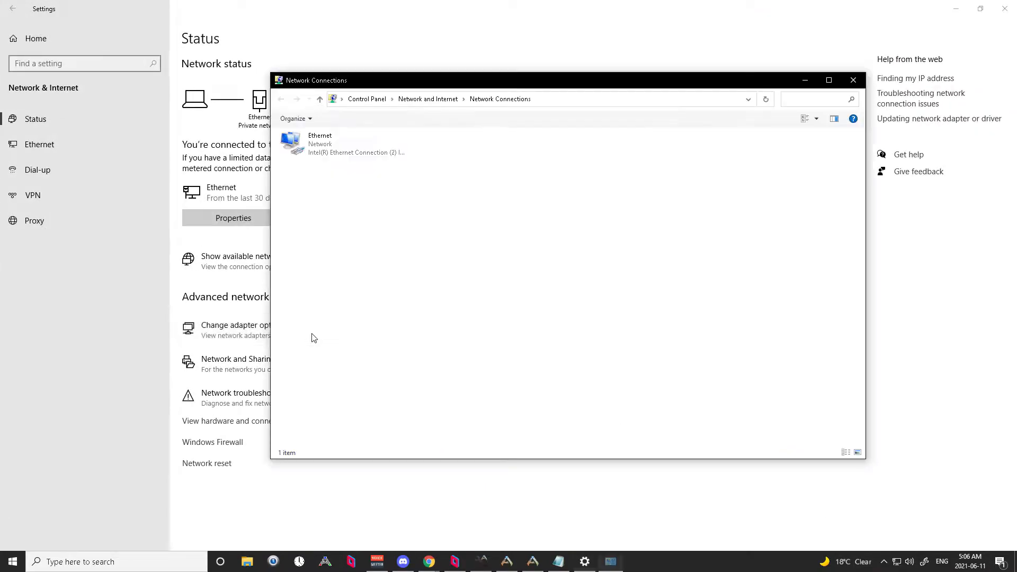
double_click(333, 153)
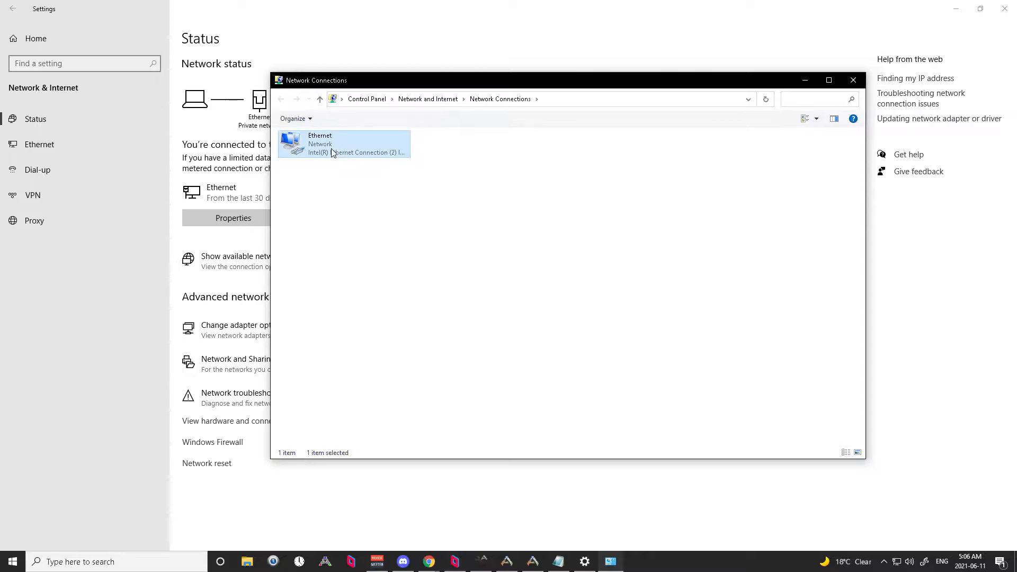
left_click(447, 369)
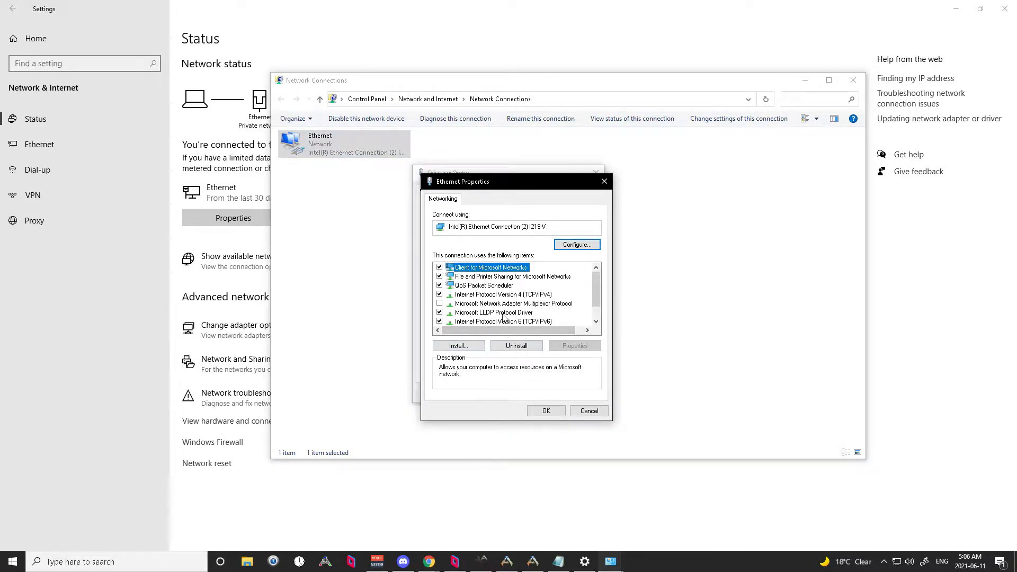
double_click(478, 296)
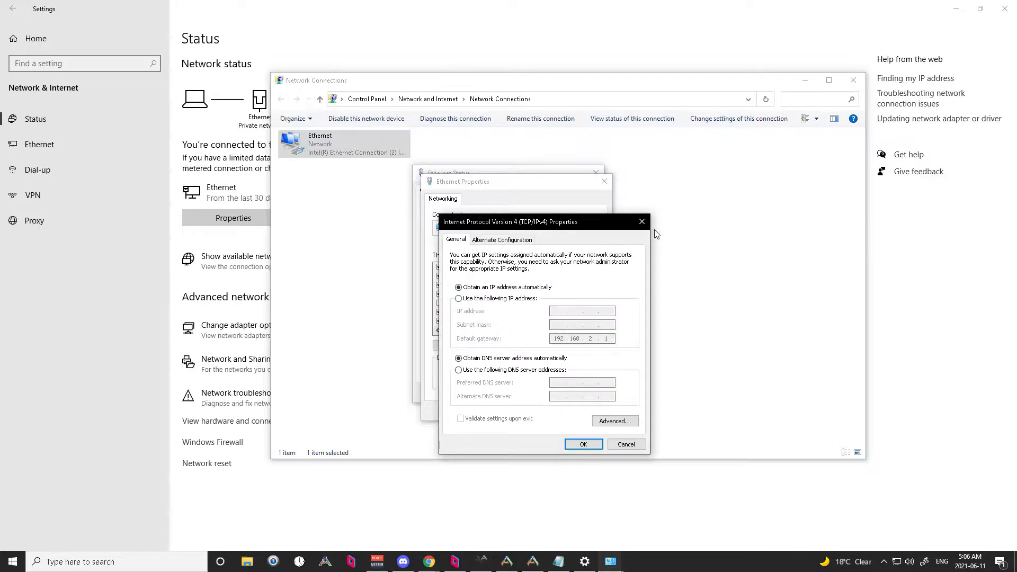
key("Escape")
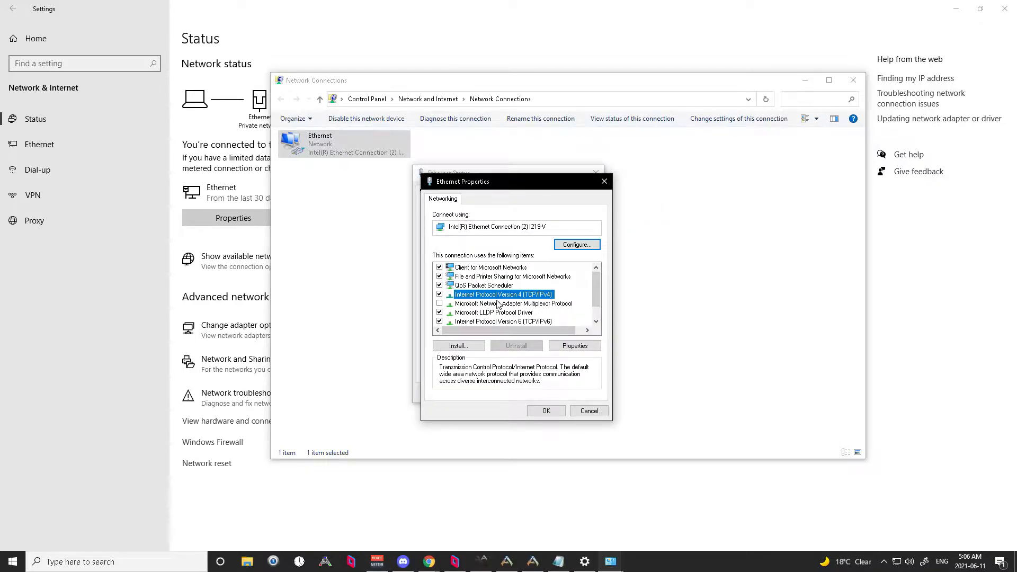
double_click(523, 295)
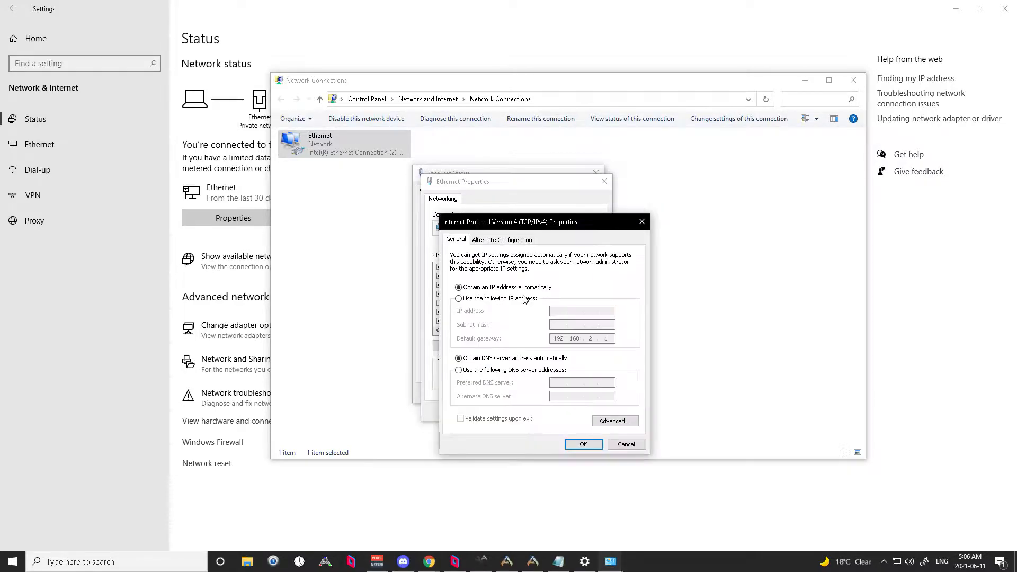
Assign the static IP address 192.168.2.10 with subnet mask 255.255.255.0 and preferred DNS server 192.168.2.1.
left_click(488, 301)
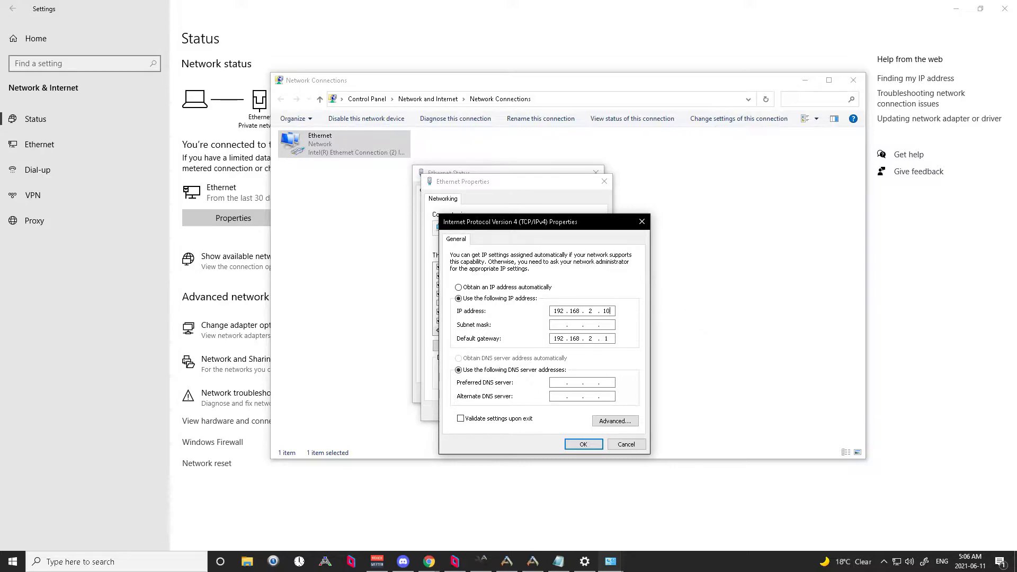
key("Tab")
type("1")
Run ipconfig in Command Prompt and place its window beside the IPv4 properties to compare the addresses.
left_click(152, 562)
type("cmd")
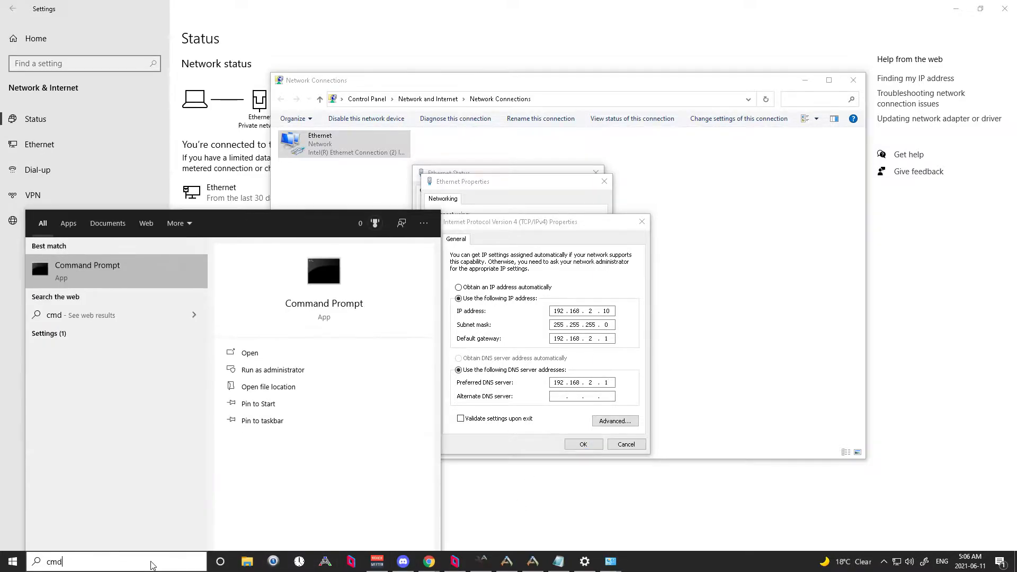
left_click(148, 270)
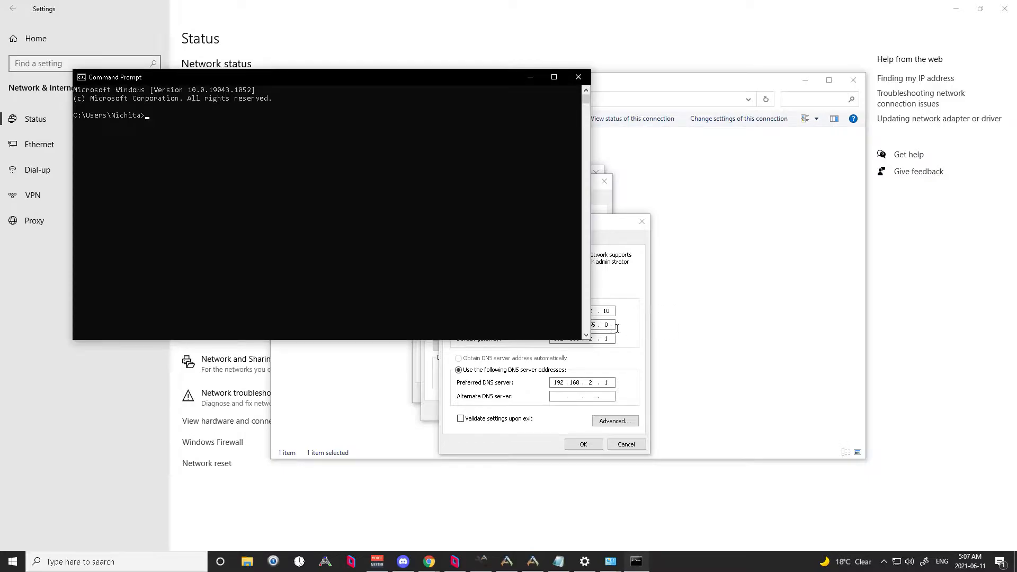
type("ipconfig")
key("Return")
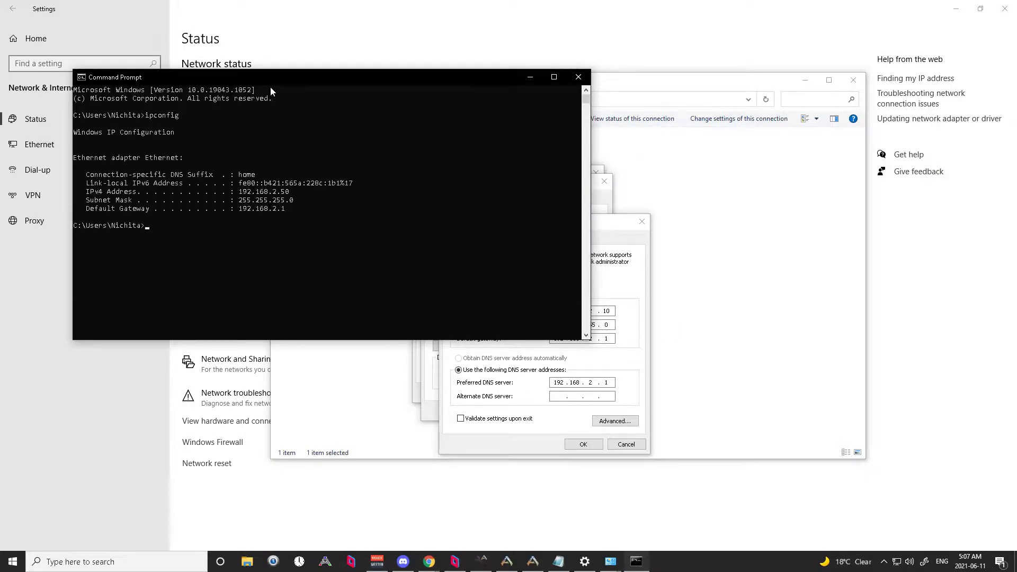
left_click_drag(293, 77, 242, 7)
left_click_drag(566, 229, 737, 93)
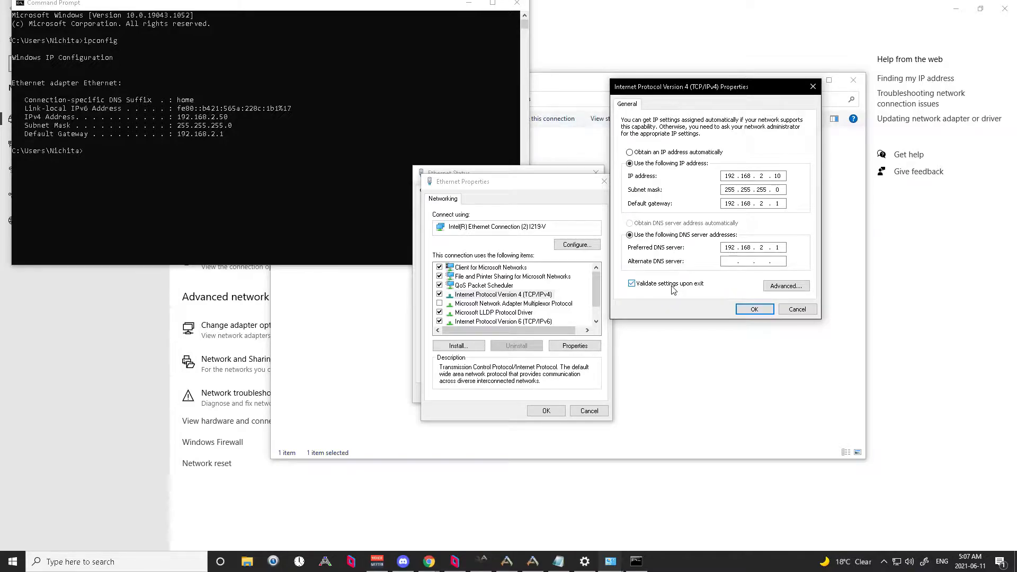
Apply the IPv4 settings with validation upon exit enabled, and cancel the automatic network settings fix.
left_click(755, 310)
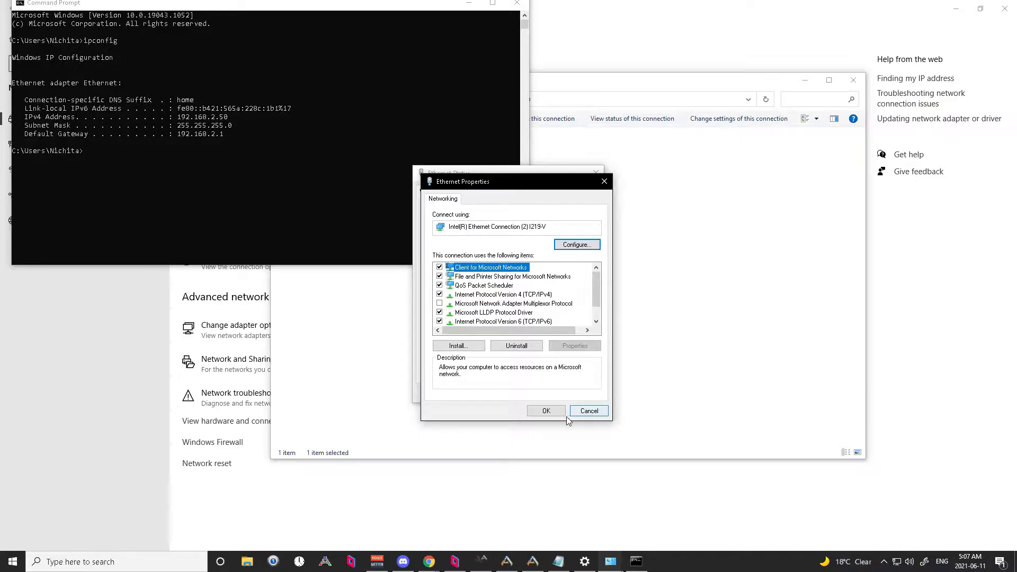
left_click(552, 413)
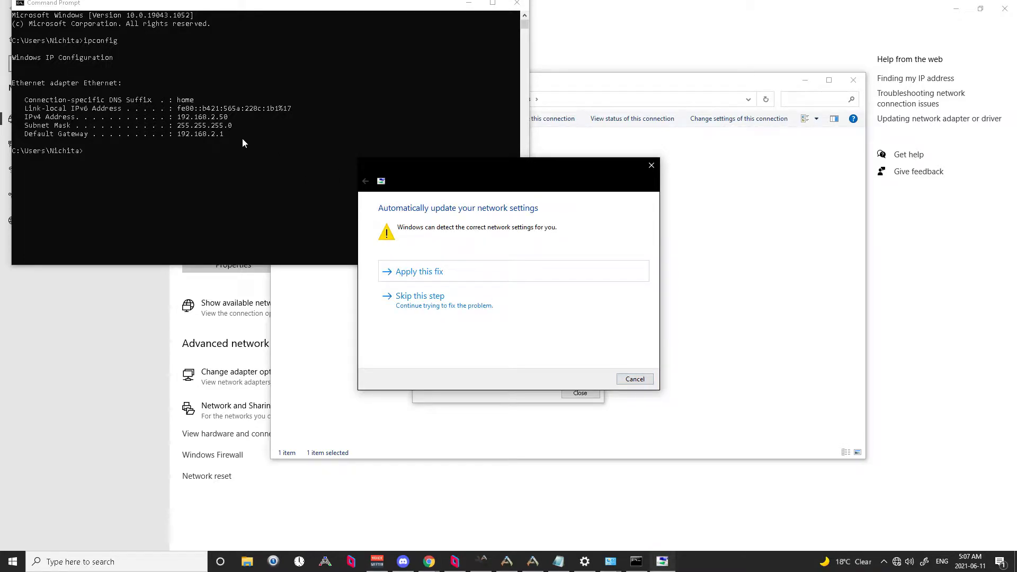
left_click(642, 381)
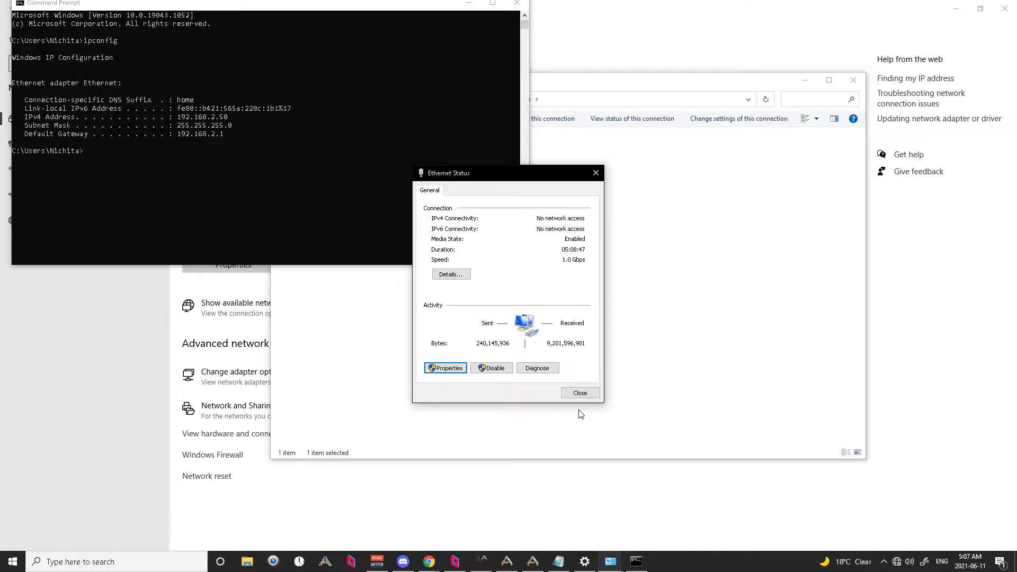
Set the Ethernet adapter's IPv4 properties to obtain the IP address and DNS server address automatically, and save the adapter properties.
left_click(579, 393)
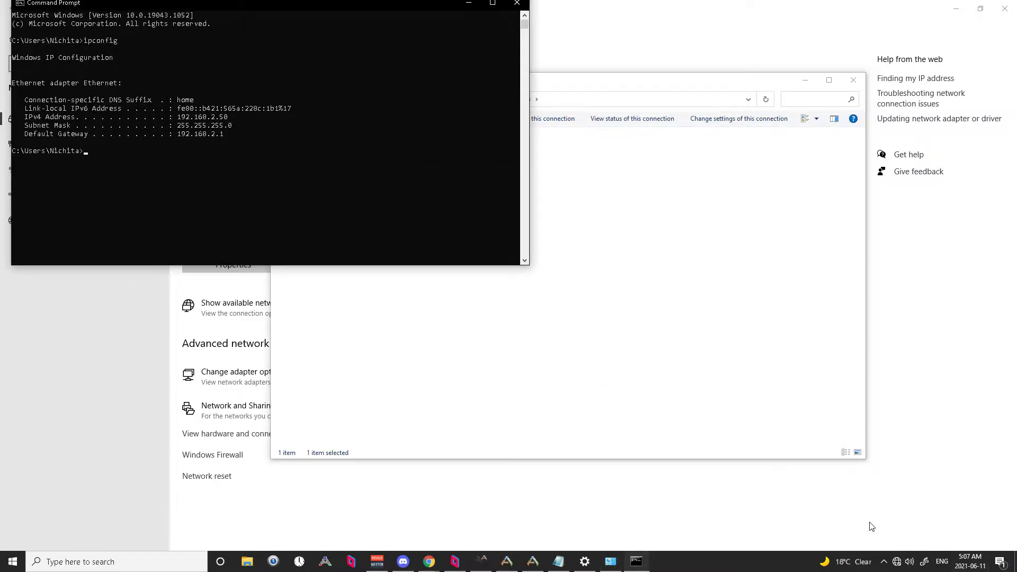
left_click(665, 332)
right_click(358, 155)
left_click(404, 257)
double_click(334, 241)
left_click(339, 234)
left_click(348, 305)
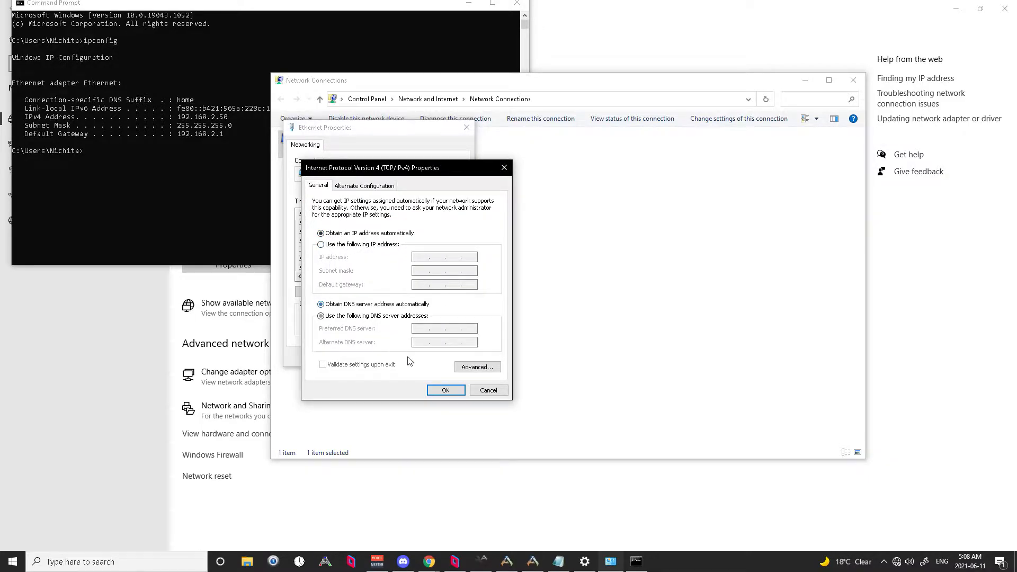
left_click(445, 390)
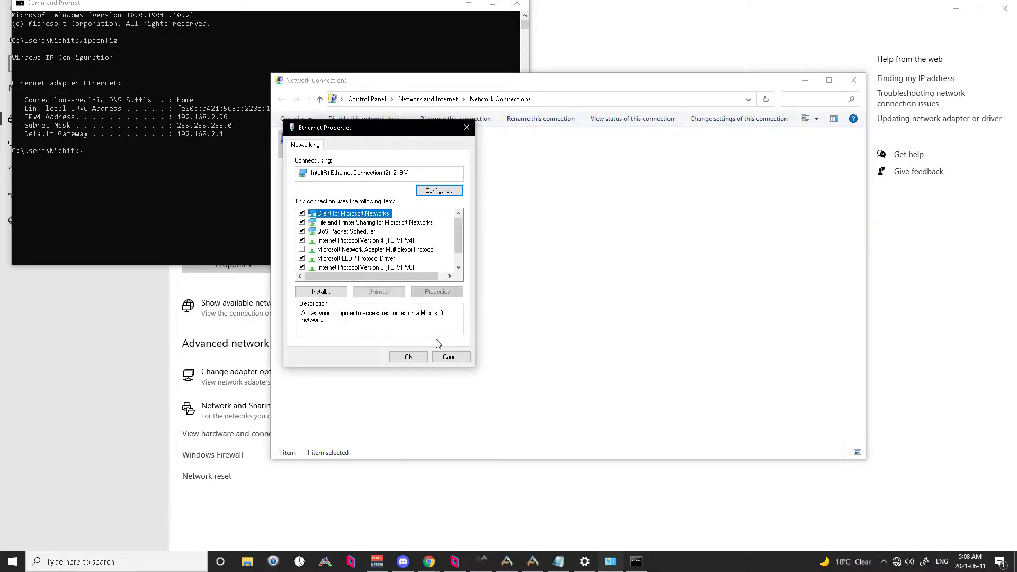
left_click(409, 357)
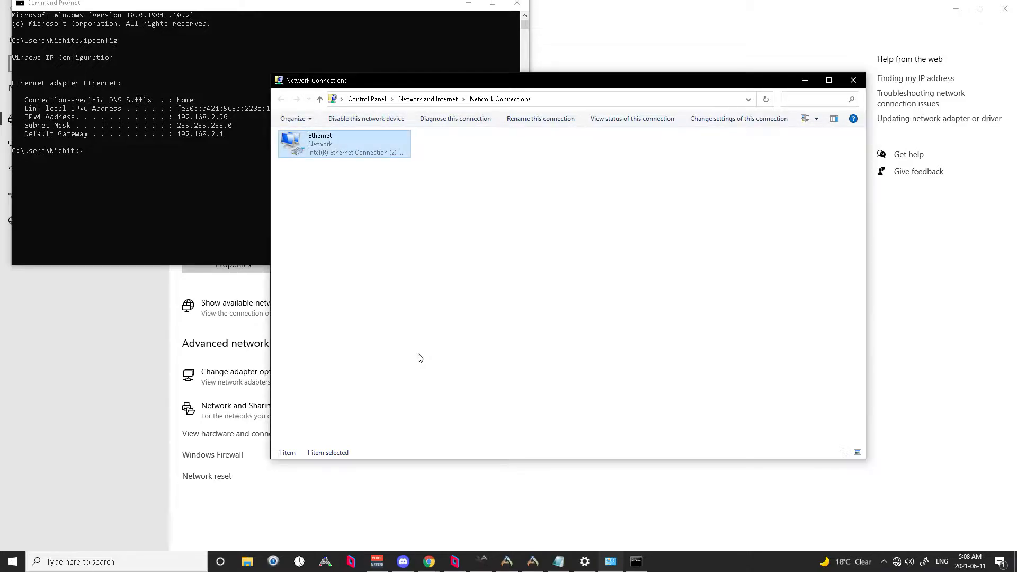
Check the Ethernet connection status and run ipconfig in a fresh Command Prompt to read the current IPv4 address.
double_click(365, 155)
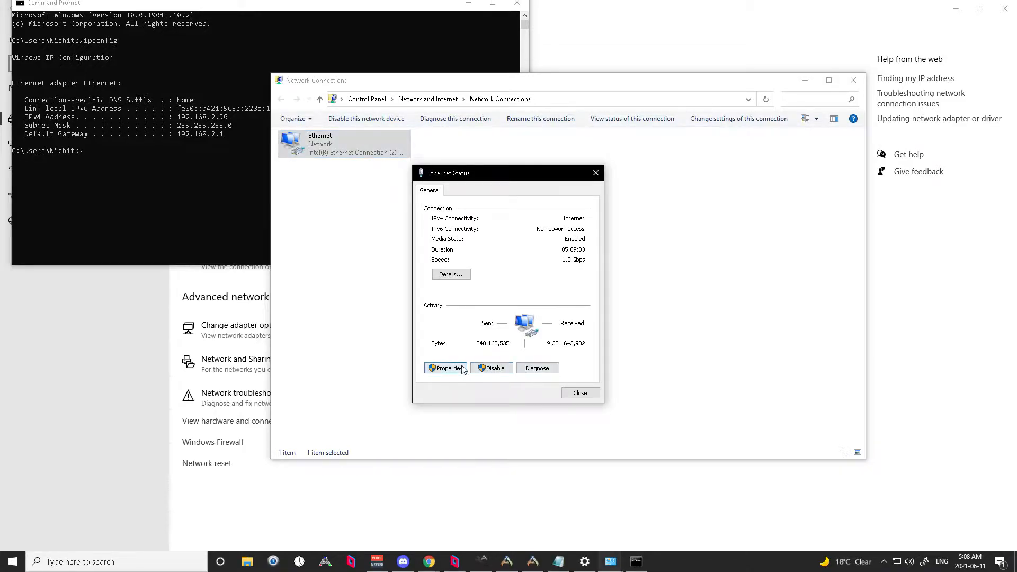
left_click(580, 393)
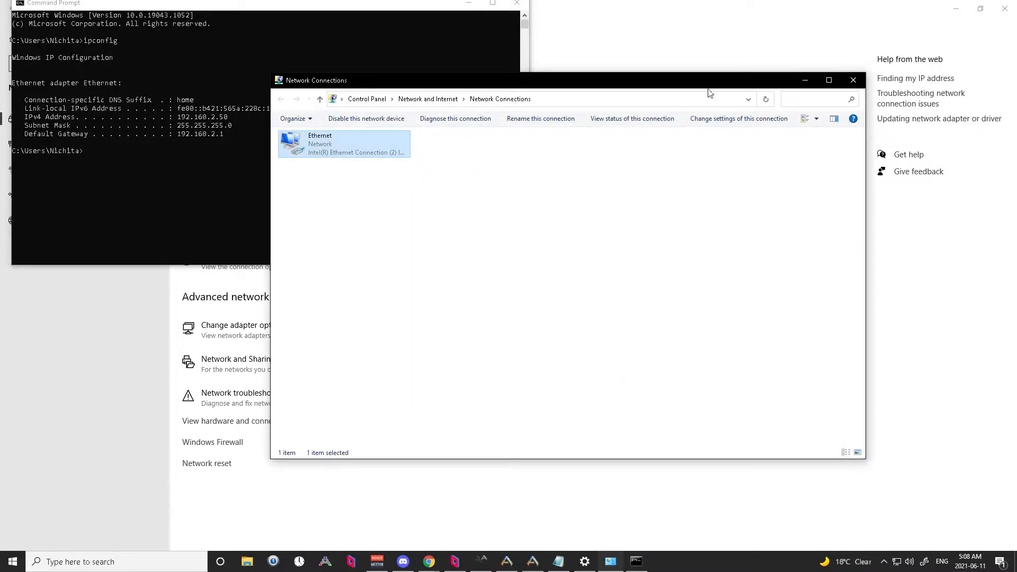
left_click(517, 4)
left_click(143, 567)
type("cmd")
left_click(107, 271)
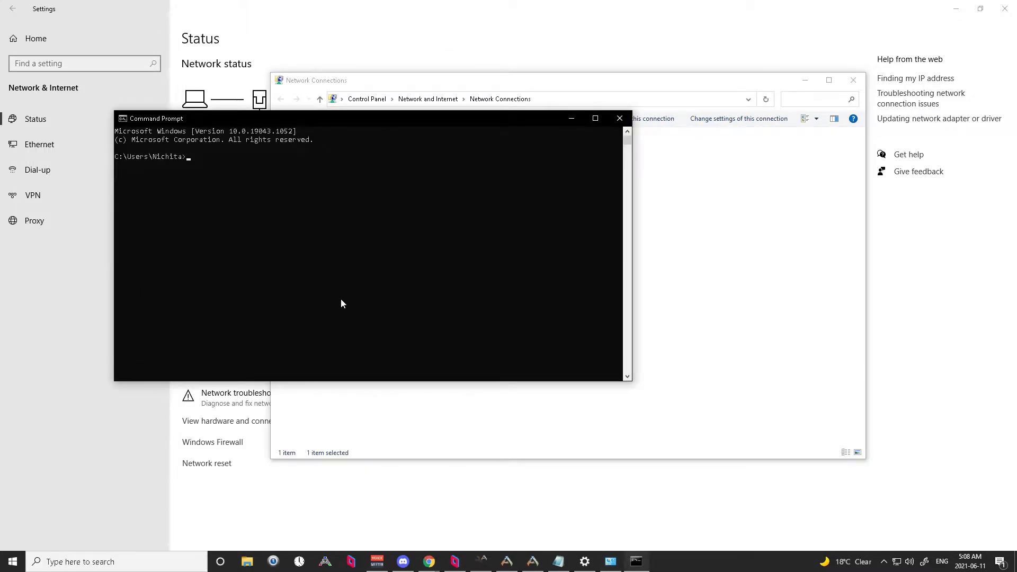
type("ipconfig")
key("Return")
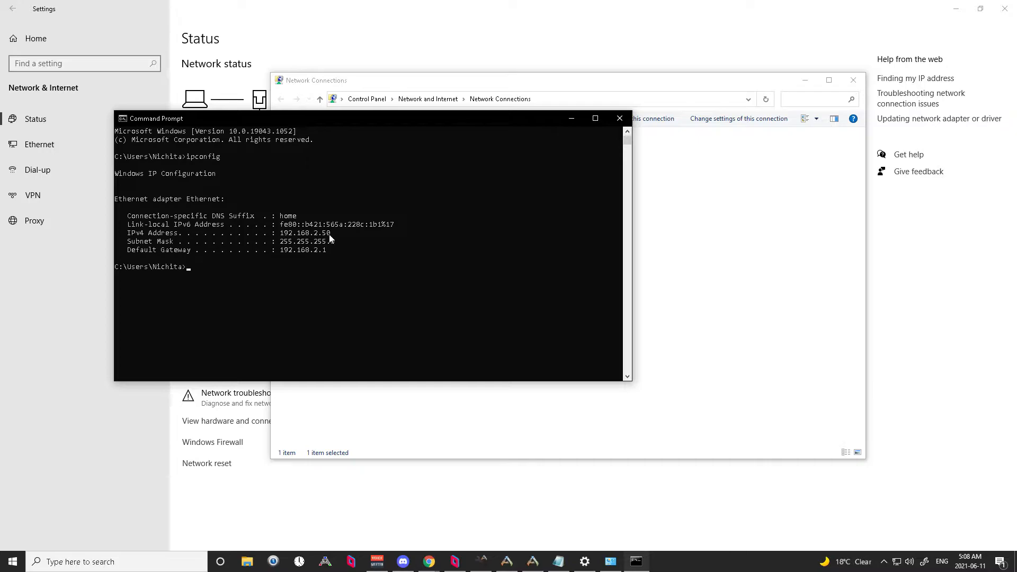
left_click(630, 121)
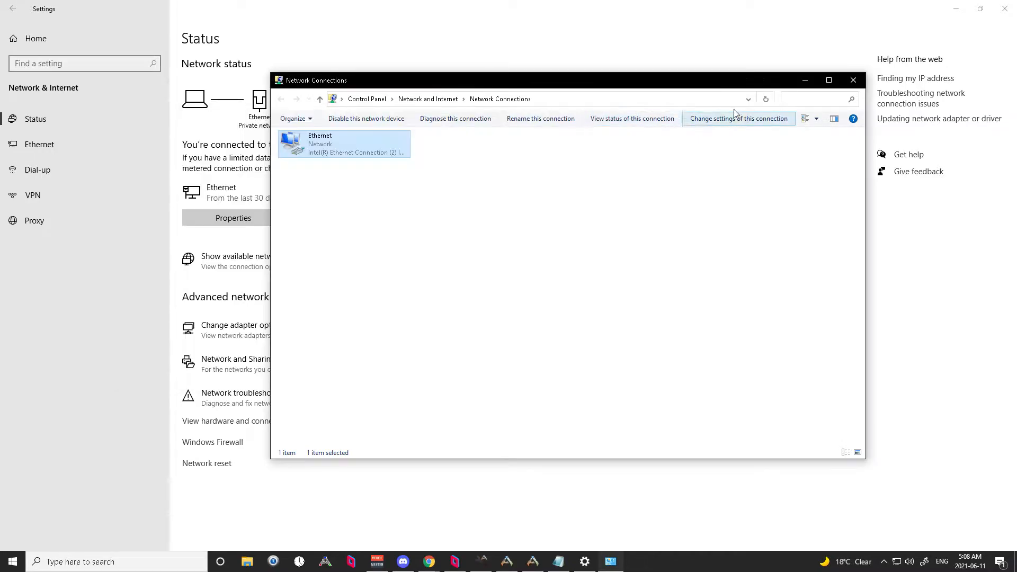
Put away the network and browser windows and refresh the Local IP of the Valguero profile in ARK Server Manager.
left_click(853, 80)
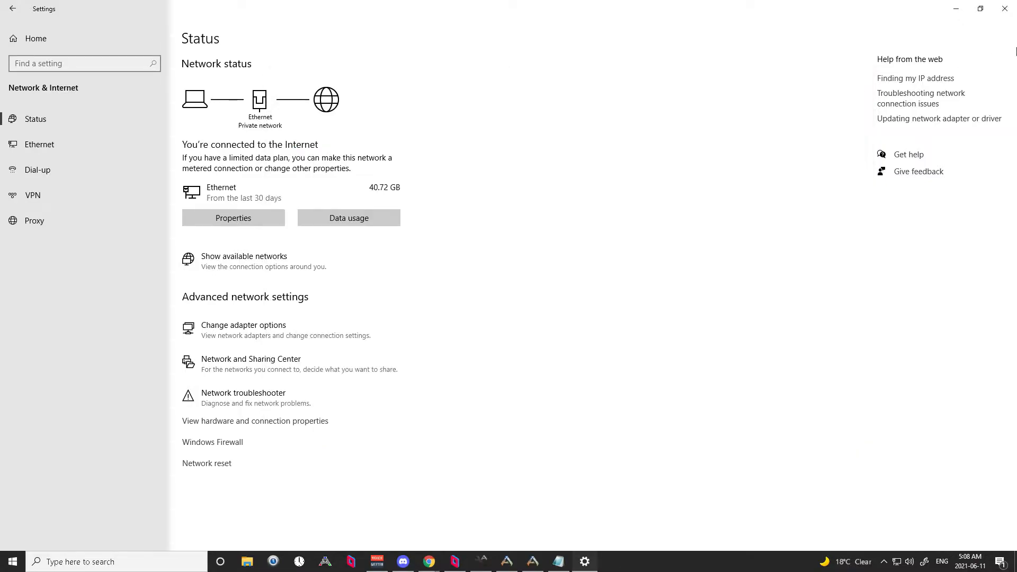
left_click(957, 9)
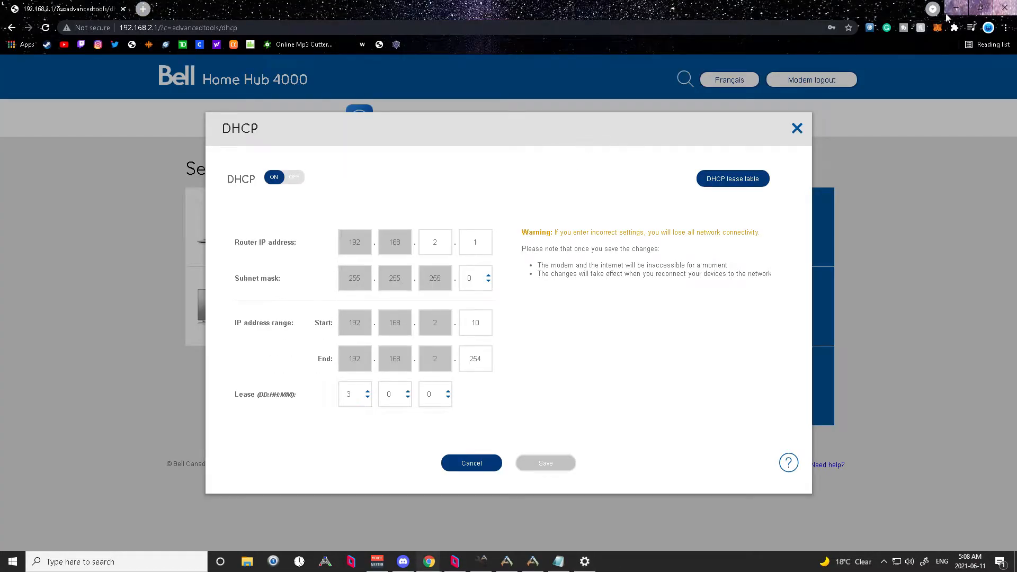
left_click(957, 8)
left_click(477, 242)
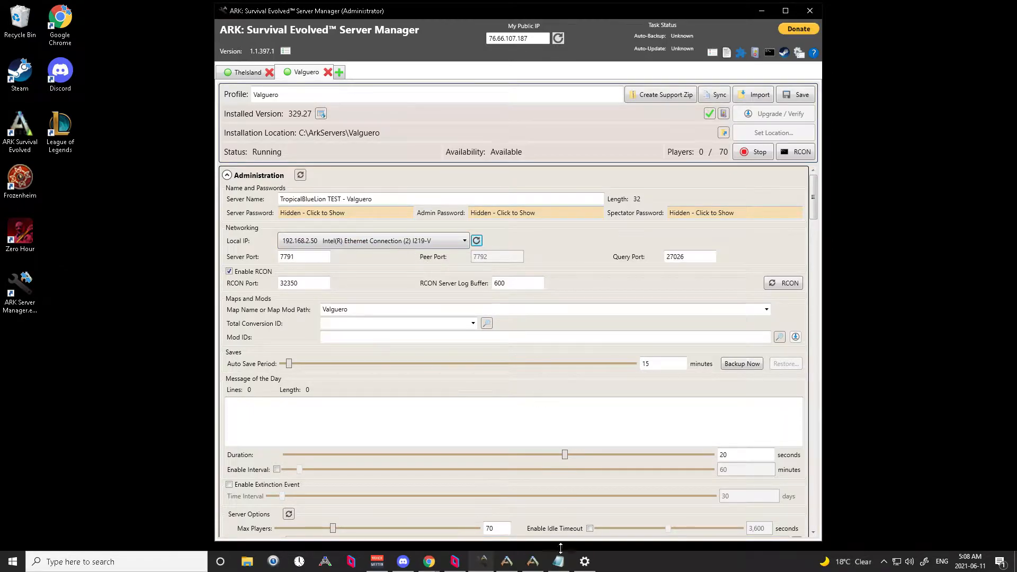
Return to the modem page in Chrome, leave the DHCP settings, and reopen Advanced tools and settings with the saved administrator password.
mouse_move(429, 560)
left_click(473, 538)
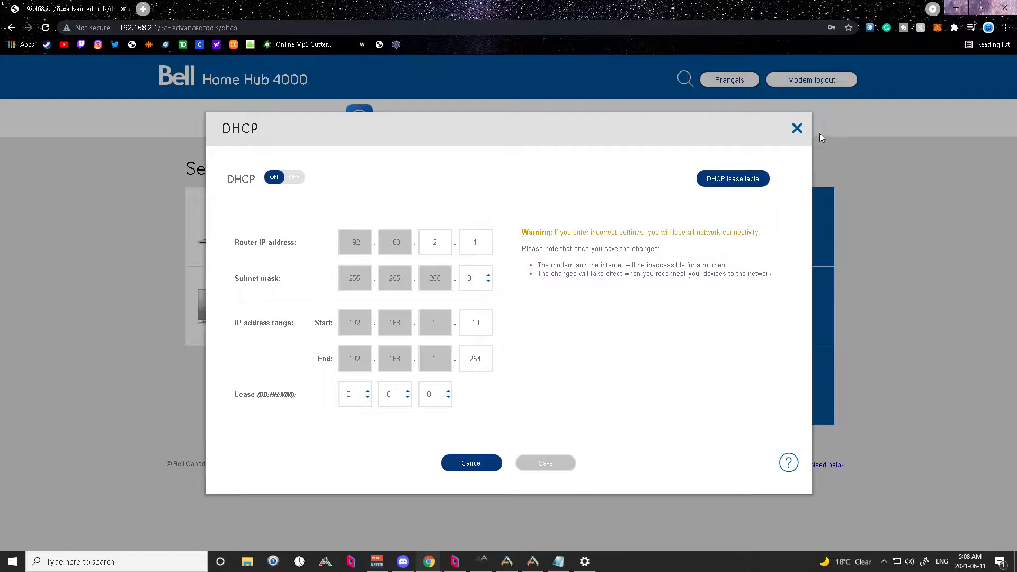
left_click(798, 129)
left_click(527, 333)
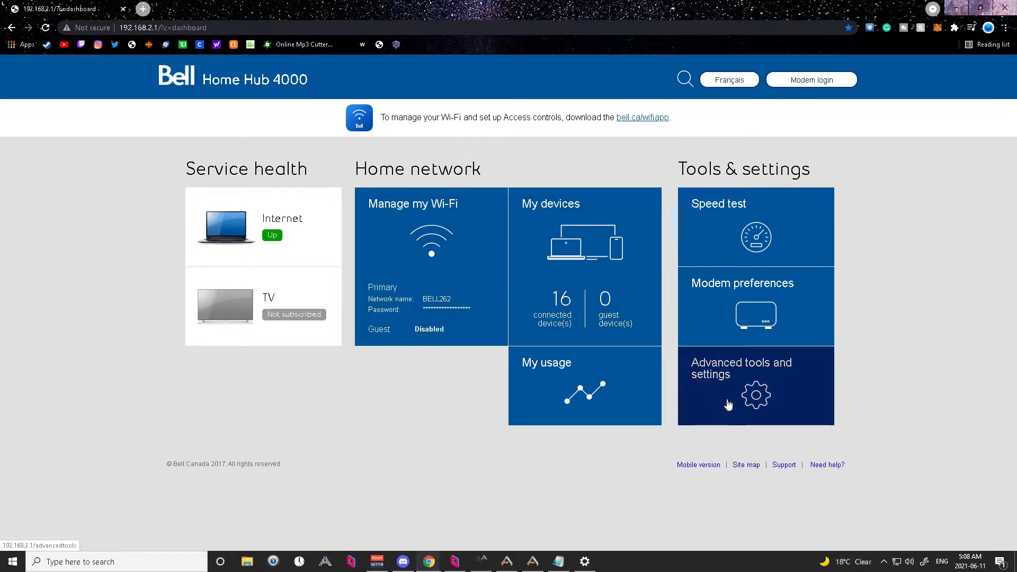
left_click(726, 405)
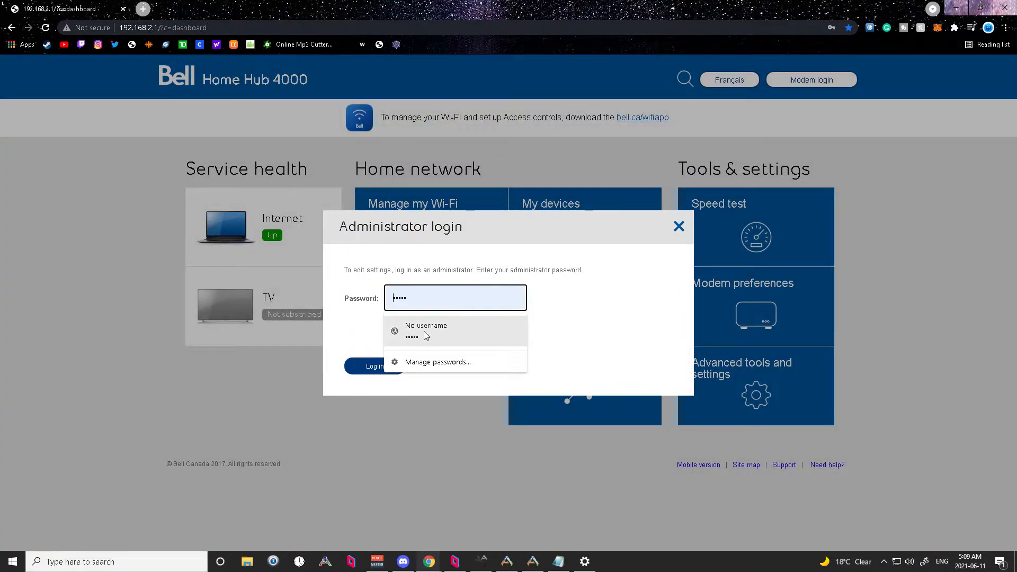
left_click(397, 334)
left_click(400, 374)
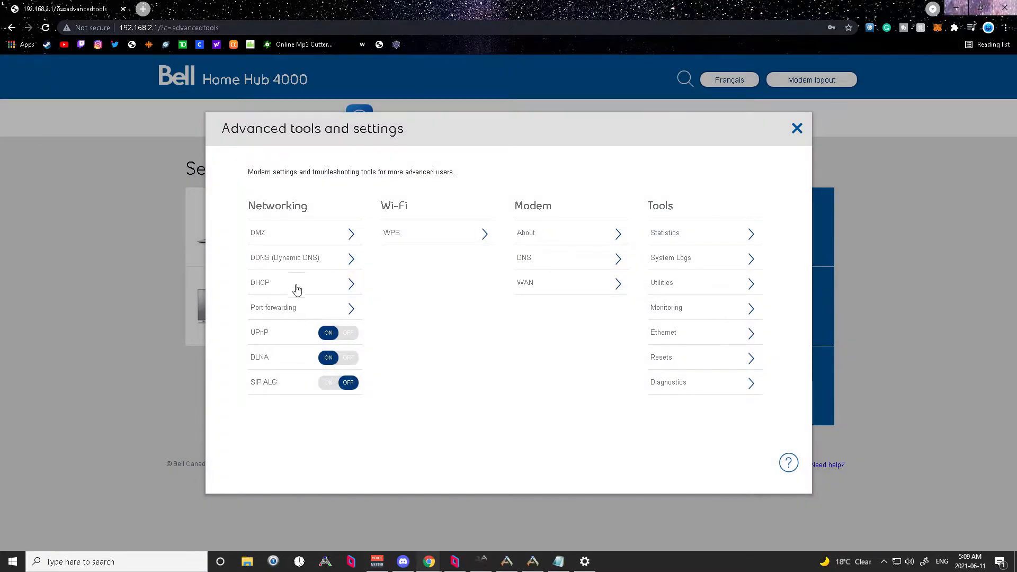
Review the modem's port forwarding rules and return to the dashboard.
left_click(290, 307)
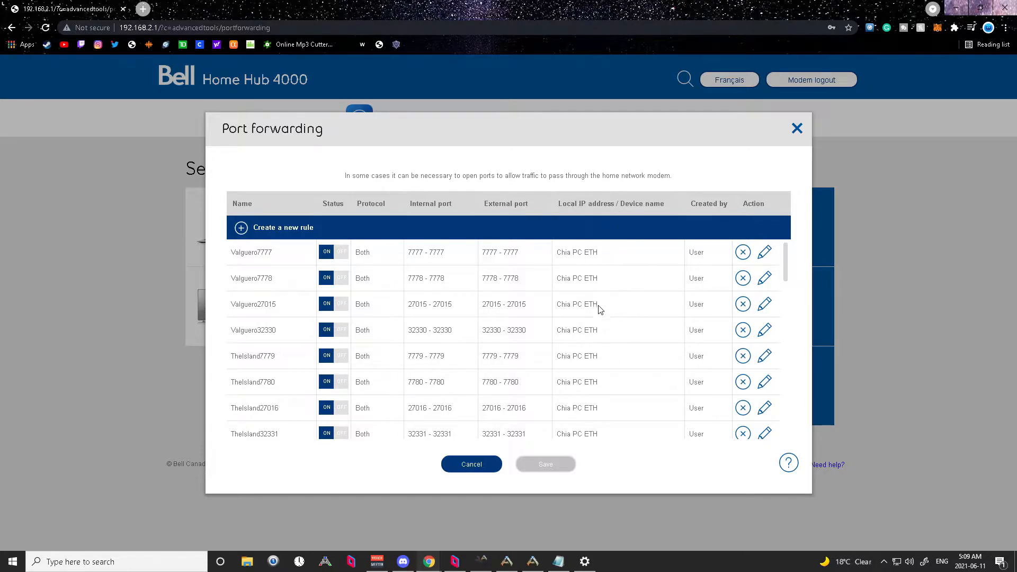
scroll(605, 387, "down", 1)
scroll(605, 388, "down", 3)
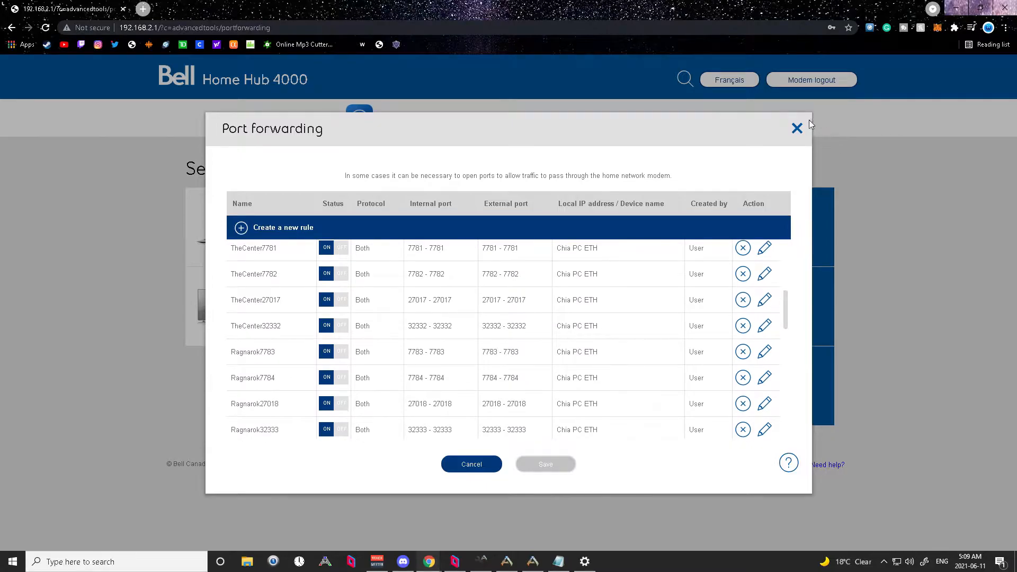
left_click(797, 129)
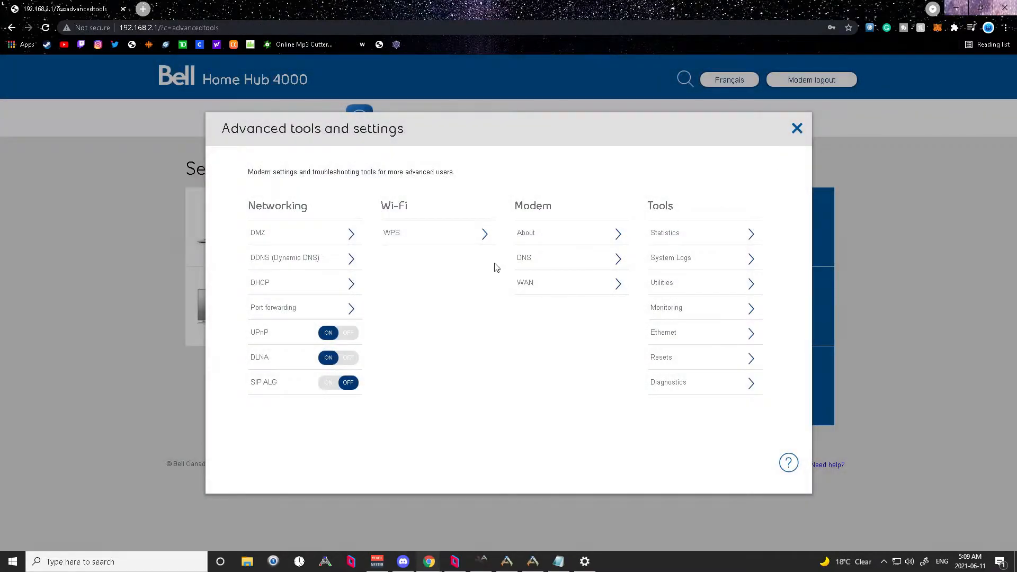
left_click(797, 129)
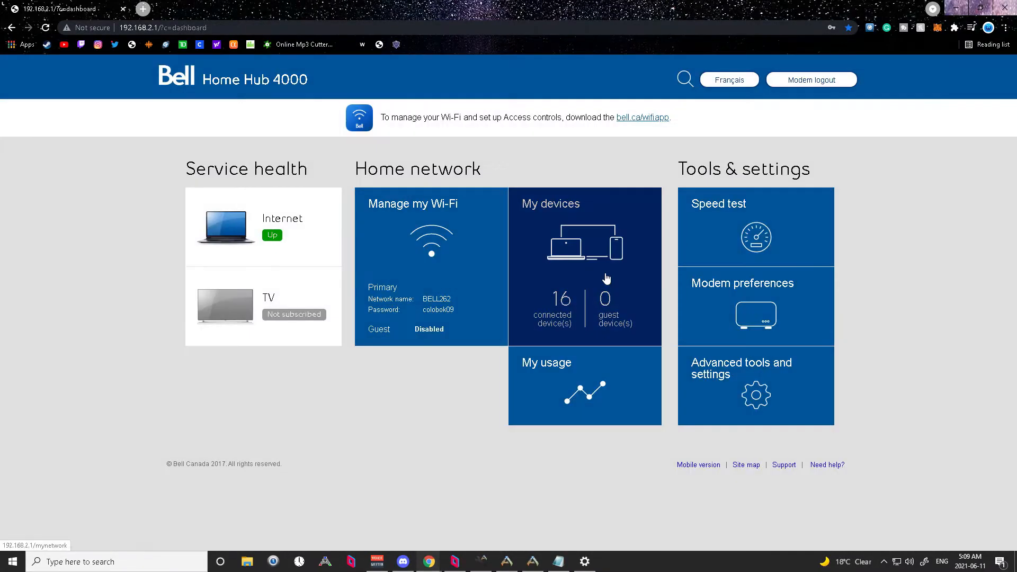
Examine the IP type and address settings of the main PC and Chia PC ETH among the modem's Ethernet devices.
left_click(604, 275)
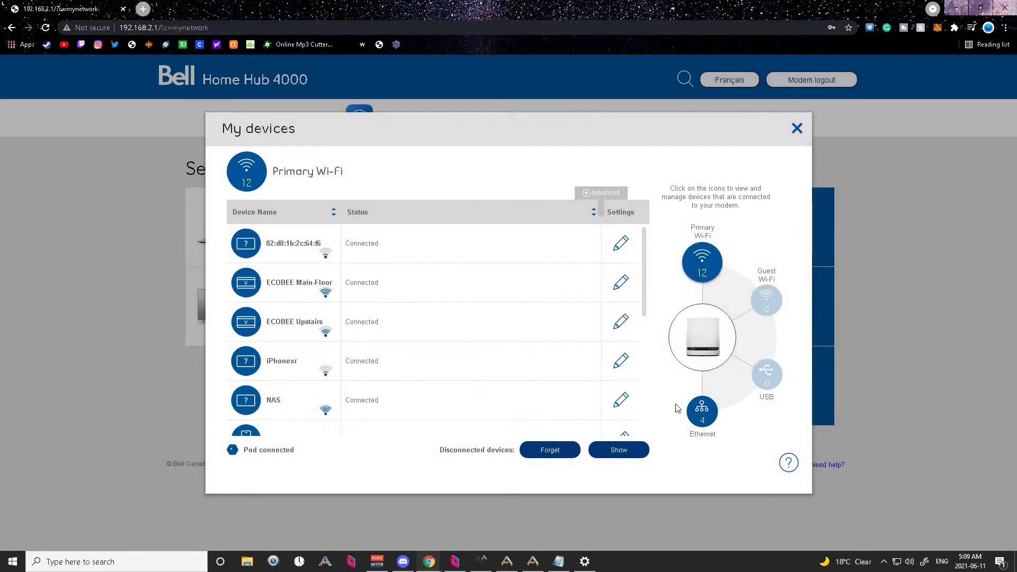
left_click(692, 410)
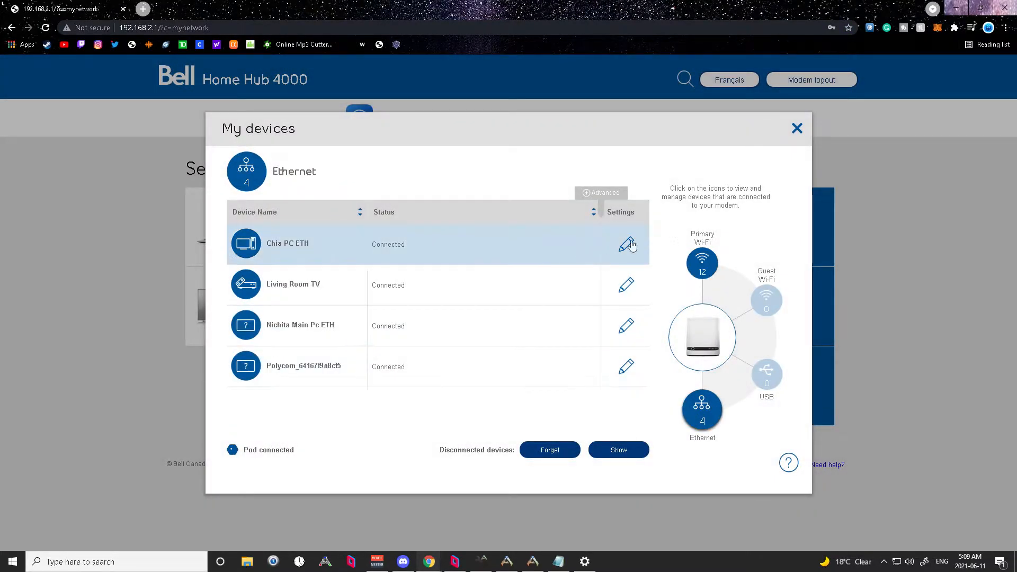
left_click(626, 325)
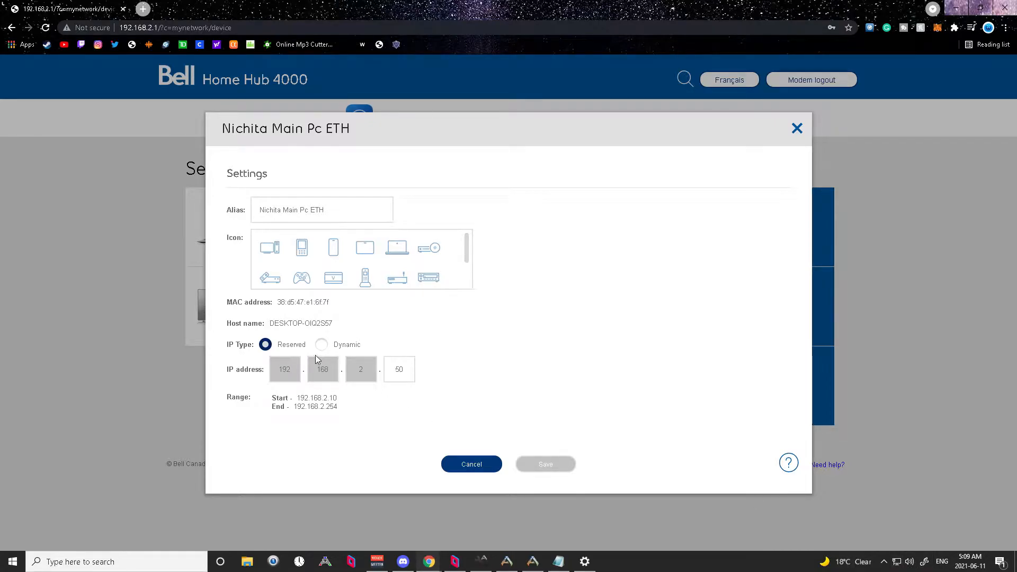
left_click(477, 466)
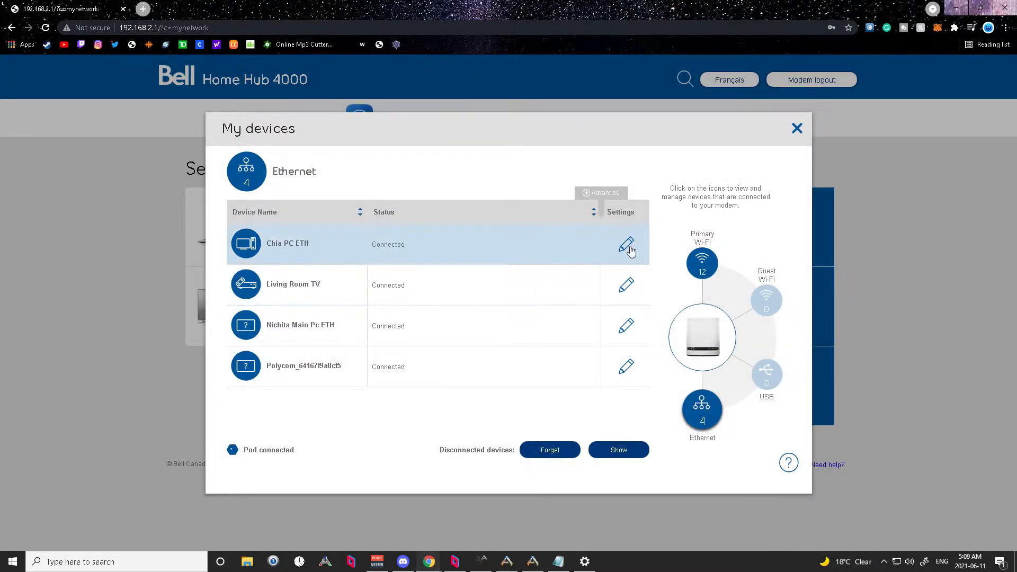
left_click(630, 250)
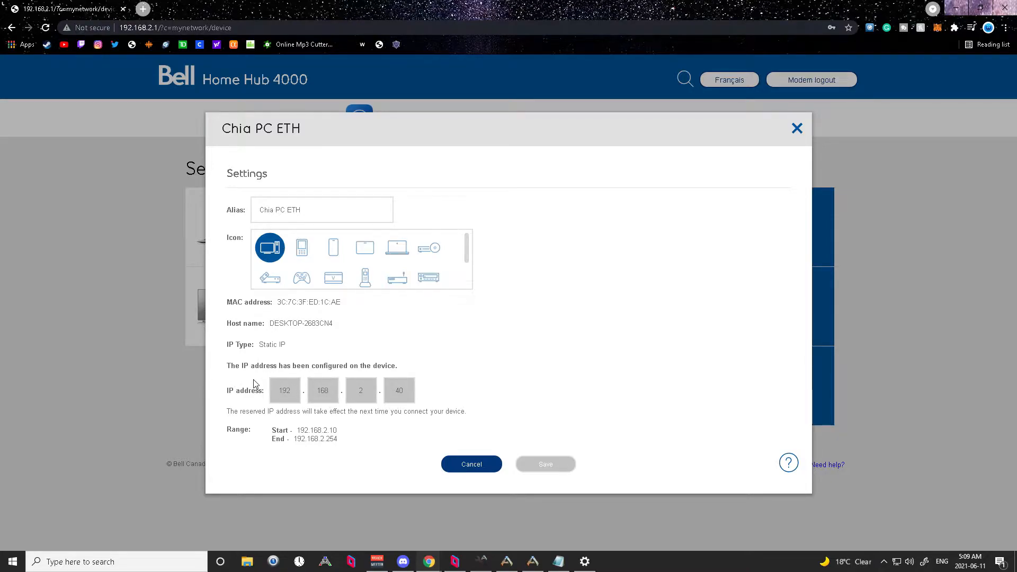
left_click(795, 130)
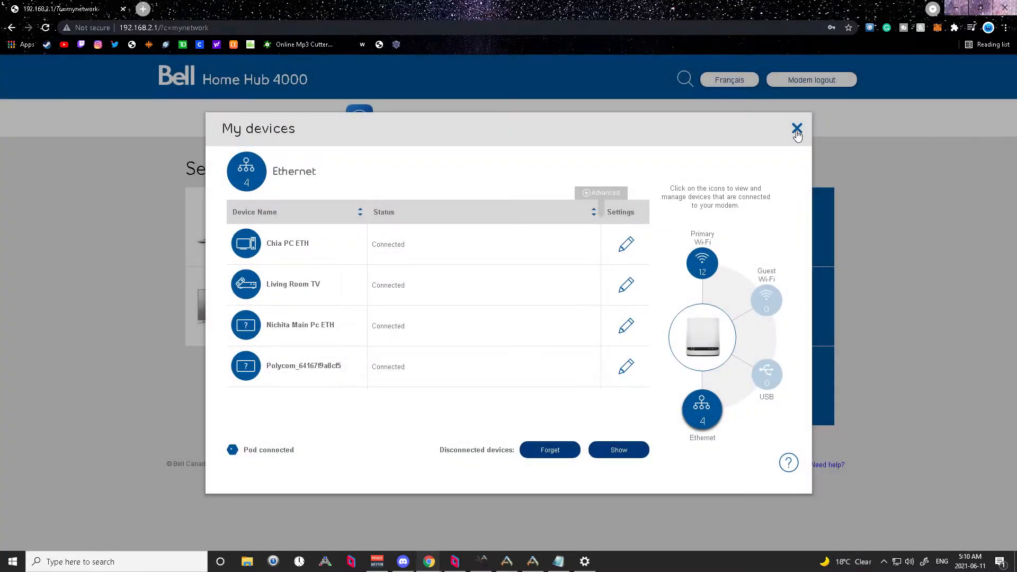
left_click(795, 129)
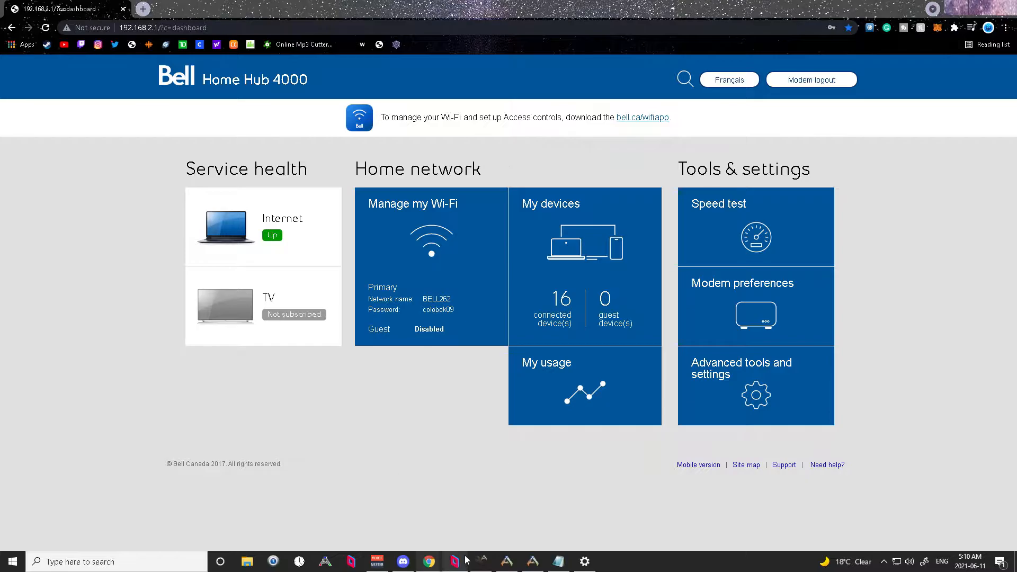
Switch to the server PC's remote session in Parsec and open the TCP/IPv4 properties of its Ethernet adapter.
left_click(456, 561)
left_click(467, 359)
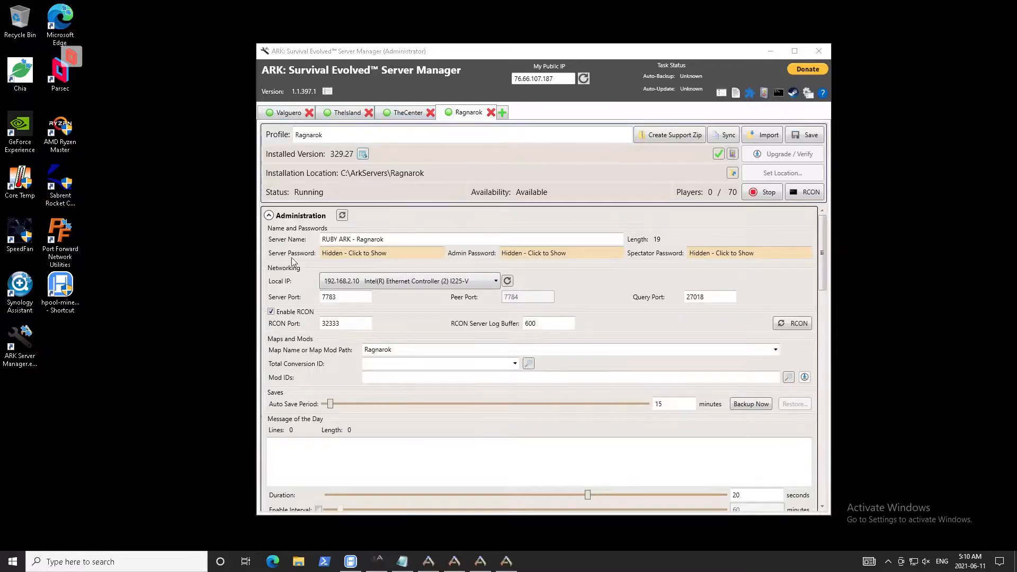
right_click(914, 562)
left_click(917, 554)
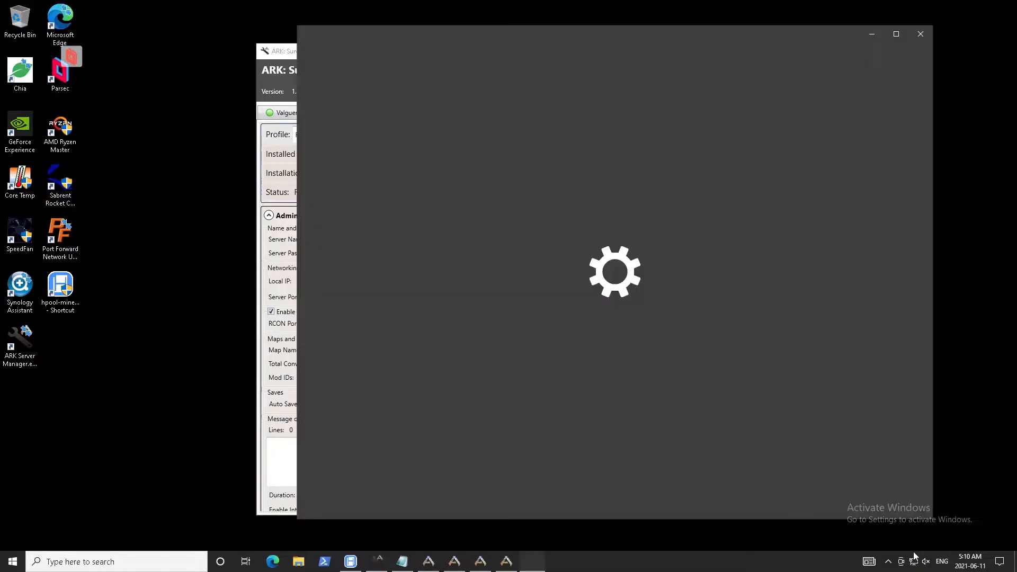
left_click(559, 343)
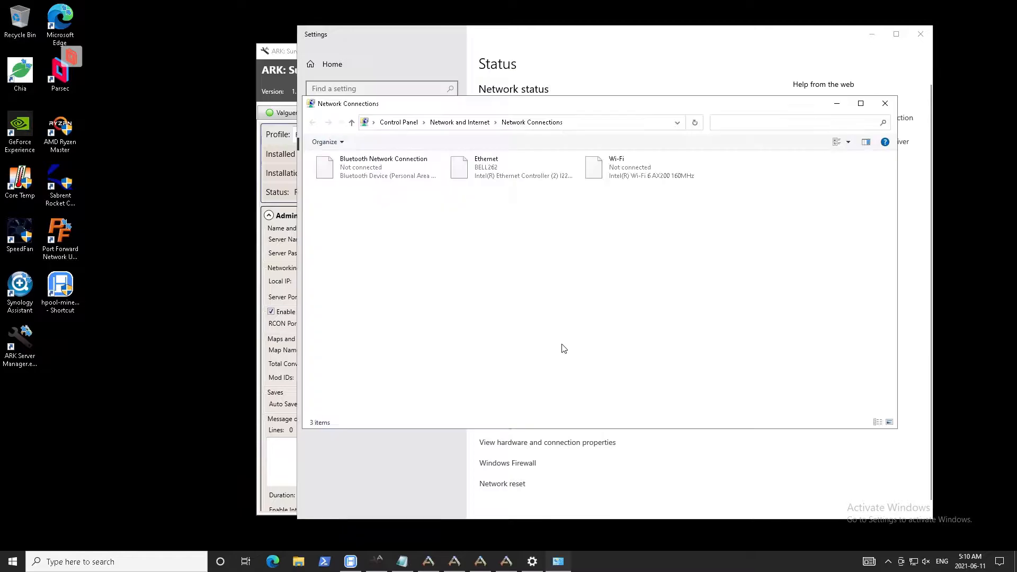
left_click(506, 182)
double_click(506, 182)
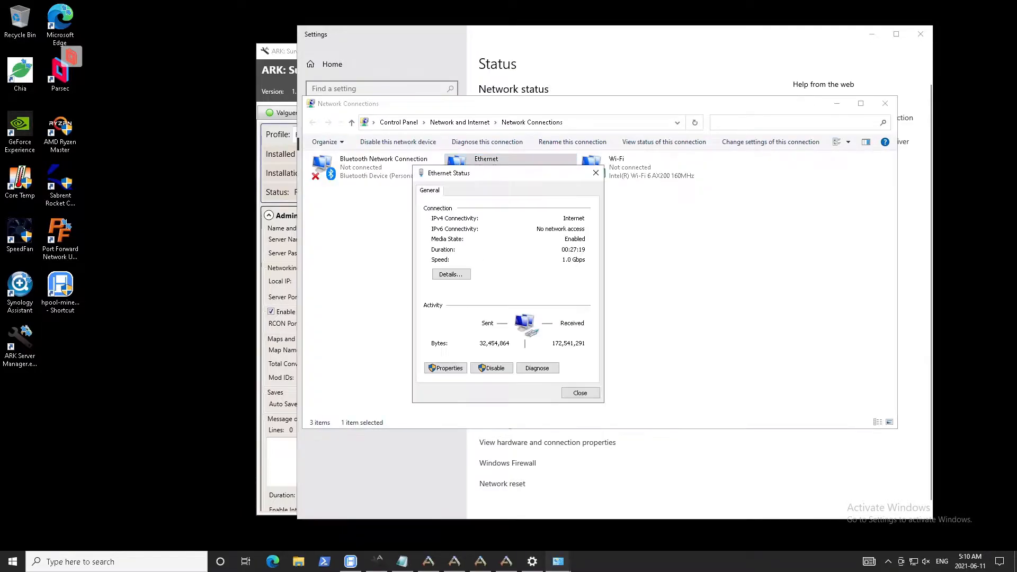
left_click(448, 368)
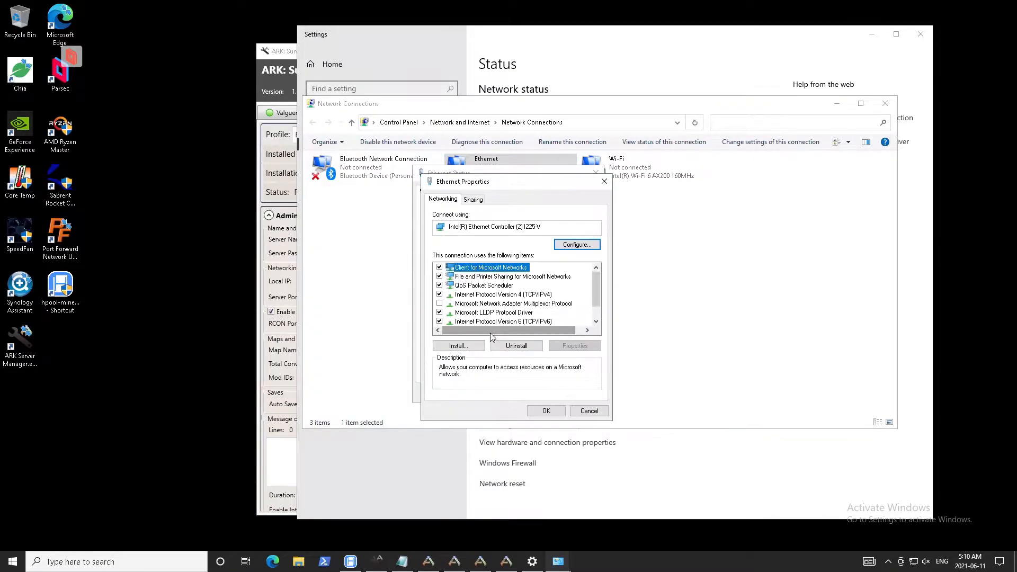
double_click(475, 296)
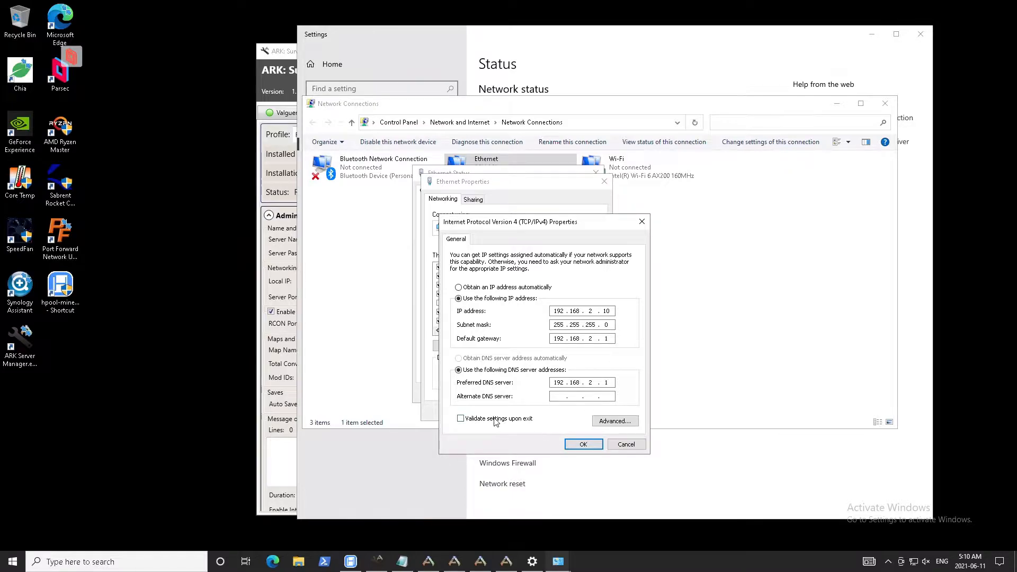
Save the server PC's IPv4 settings with validation upon exit enabled, accept the multiple default gateways configuration, and close the Ethernet properties.
left_click(584, 446)
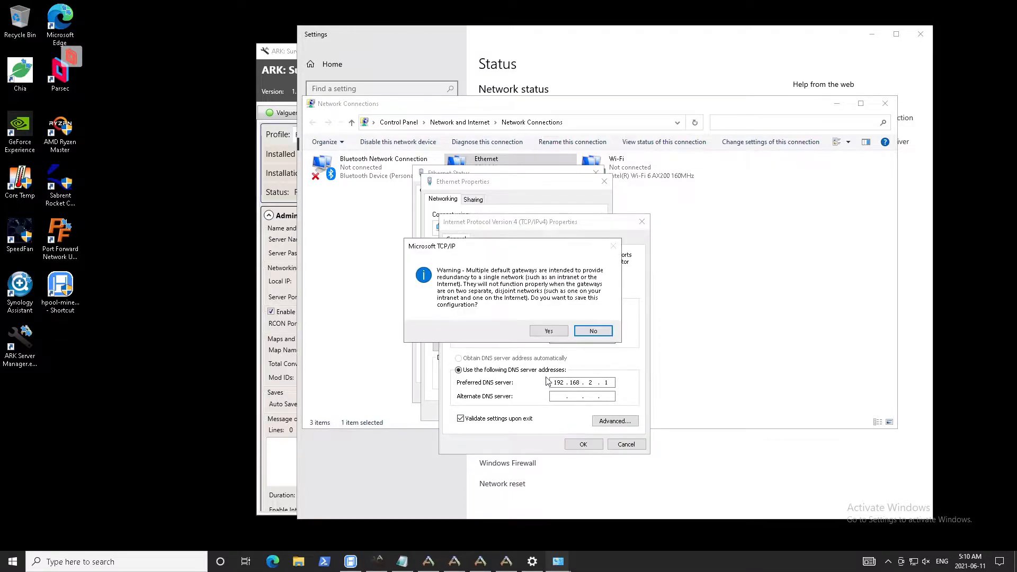
left_click(564, 338)
left_click(560, 406)
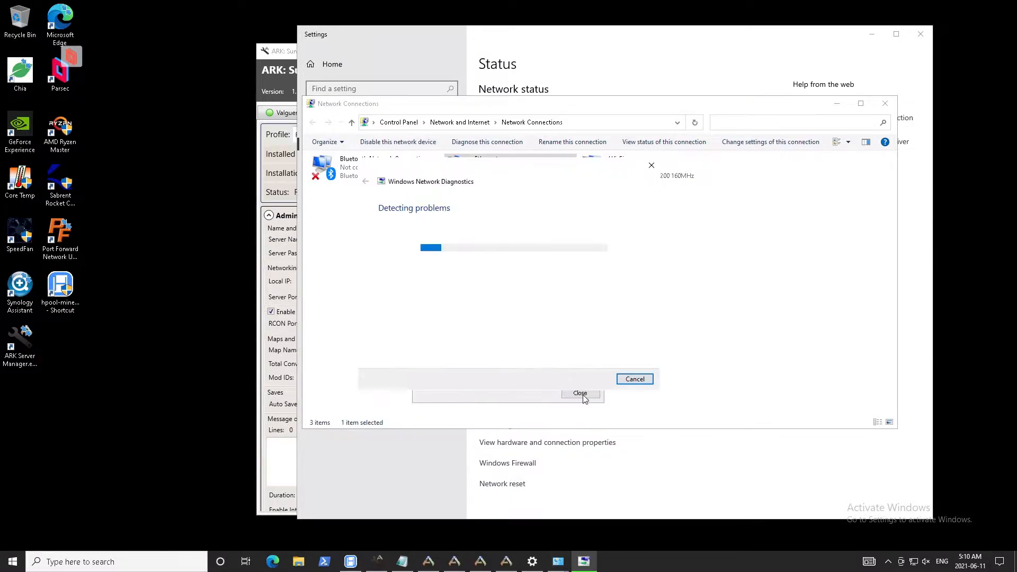
Cancel the network diagnostics on the server PC and close the Ethernet status, Network Connections and Settings windows.
left_click(641, 379)
left_click(580, 393)
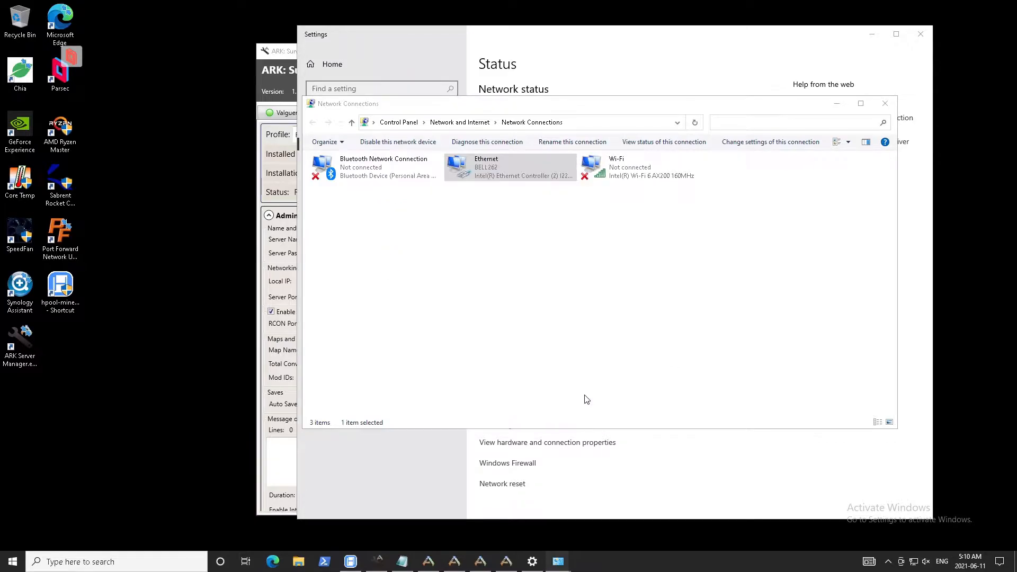
left_click(889, 104)
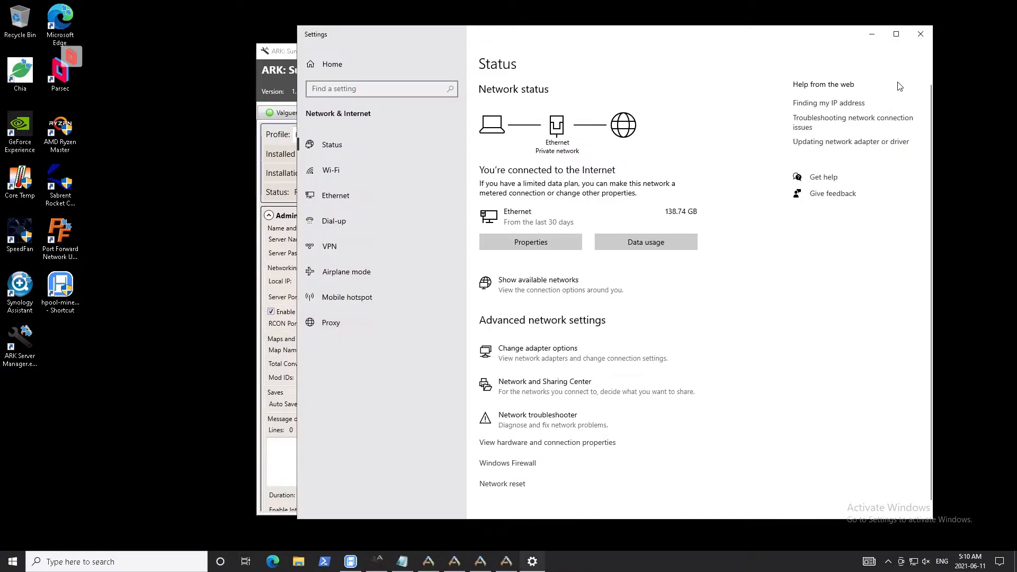
left_click(920, 35)
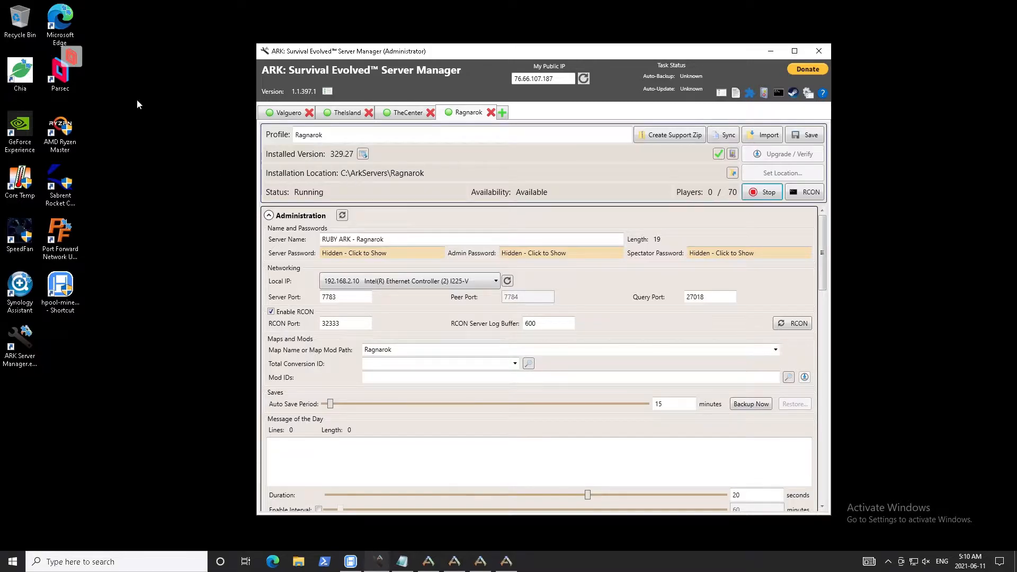
Leave the Parsec remote session, clear the browser out of the way, and show ARK Server Manager on the main PC.
left_click(71, 56)
left_click(159, 227)
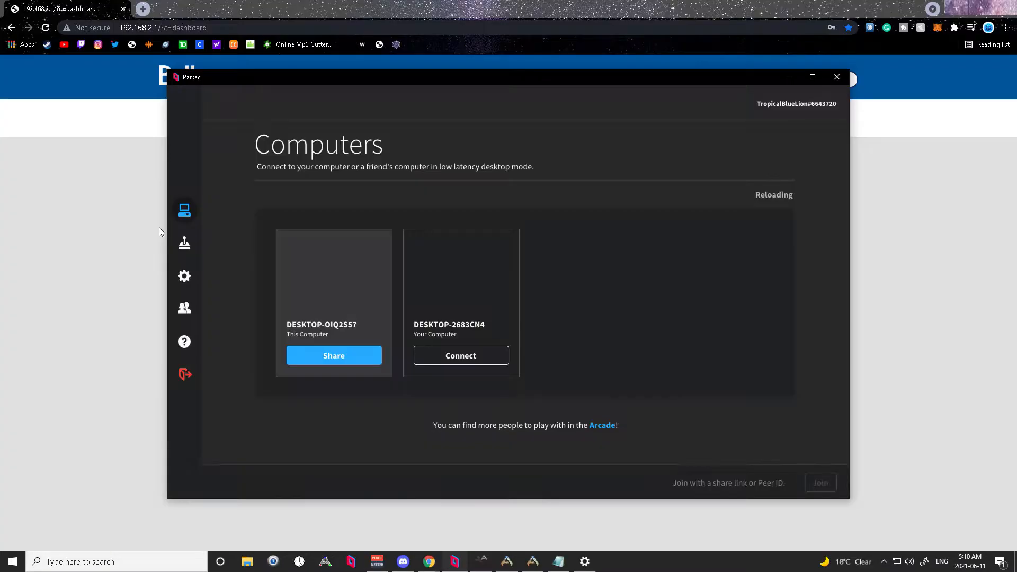
left_click(958, 3)
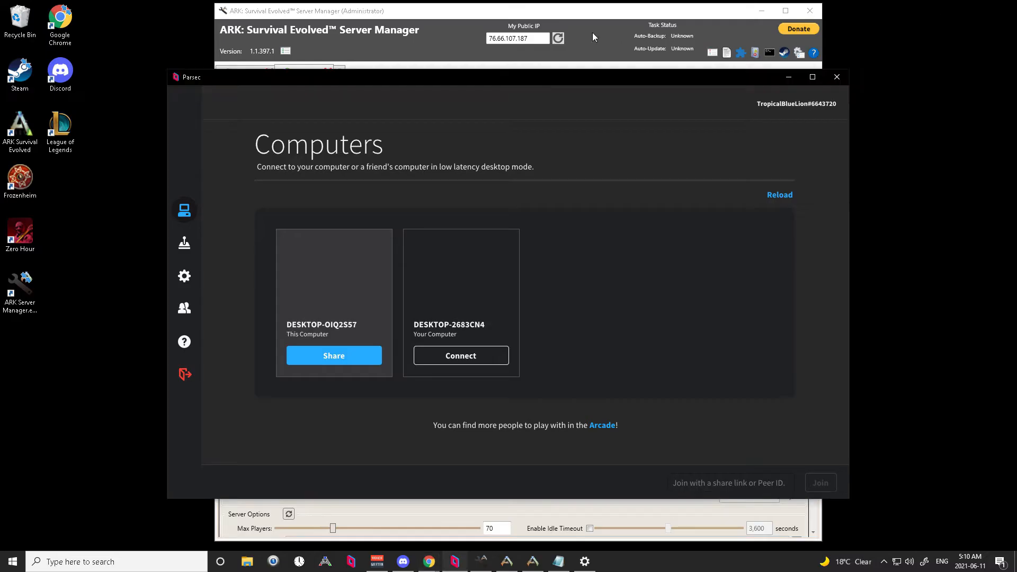
left_click(617, 36)
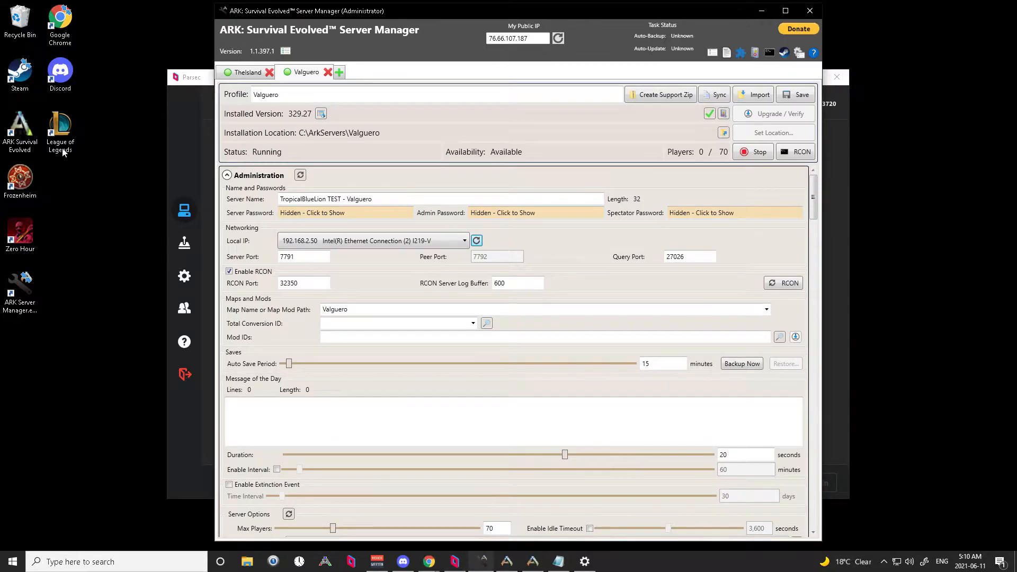
Launch ARK: Survival Evolved and try to join the TropicalBlueLion TEST - Valguero session from the unofficial server list.
double_click(28, 139)
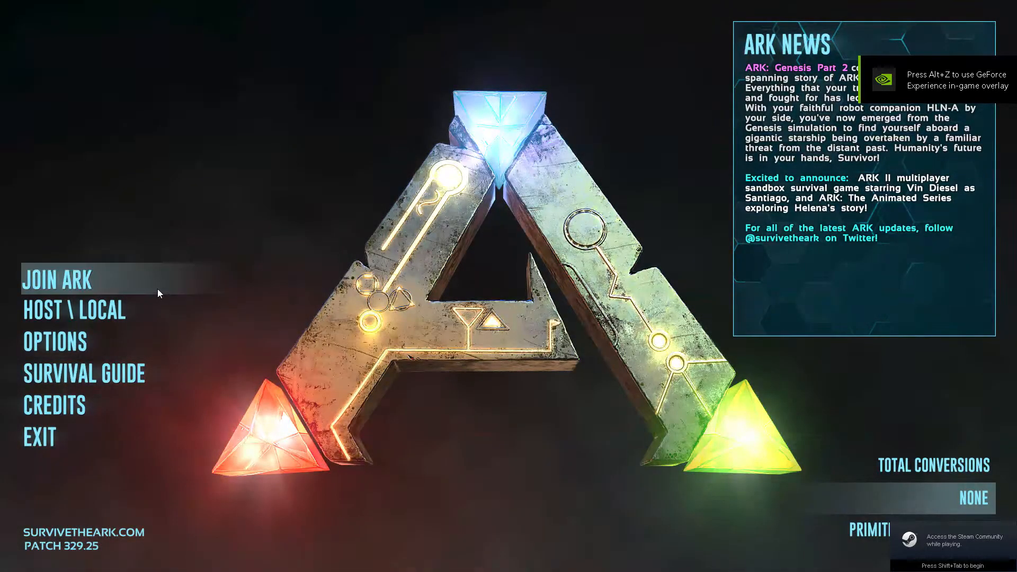
left_click(156, 288)
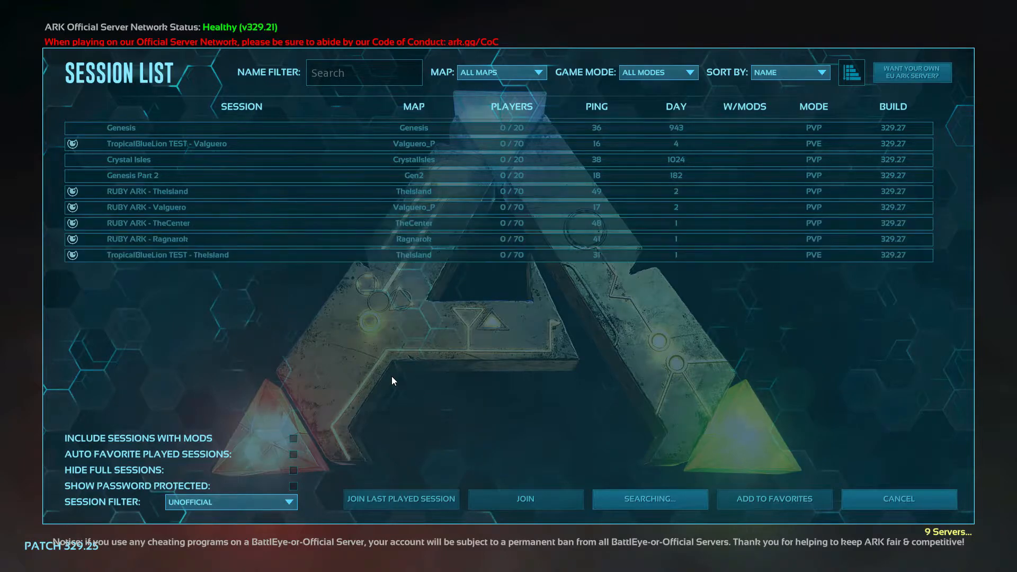
left_click(211, 150)
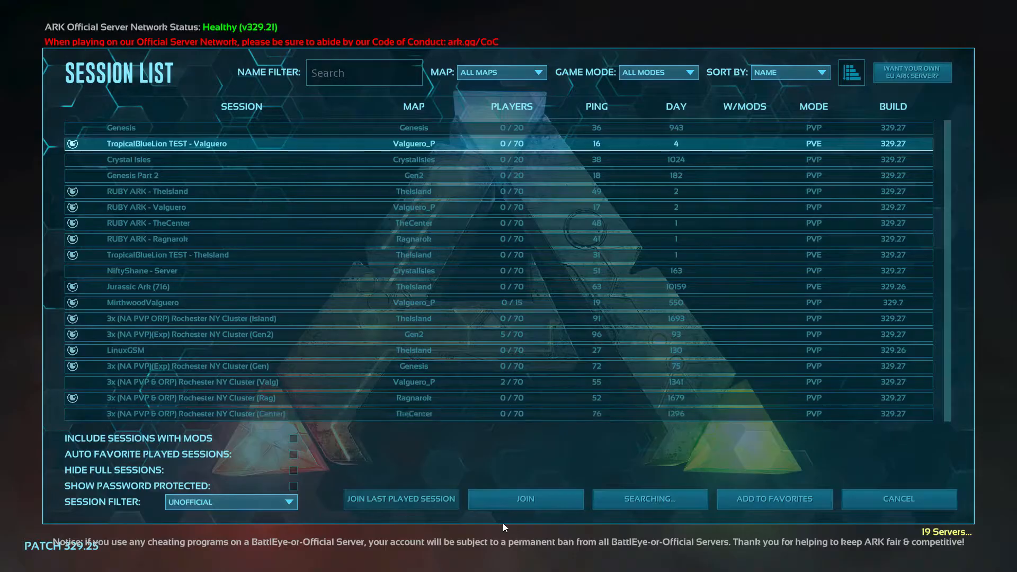
left_click(515, 501)
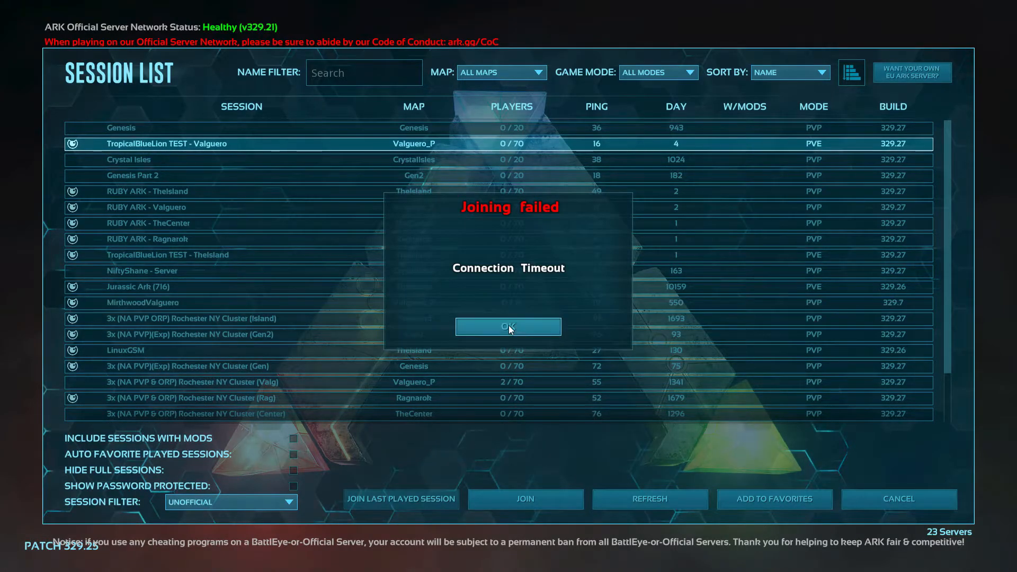
left_click(509, 328)
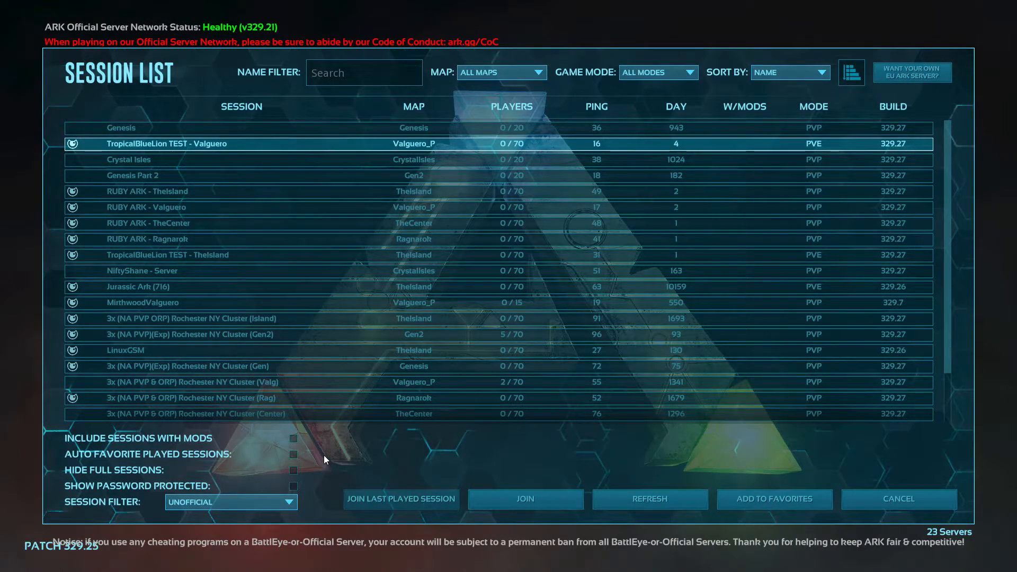
Switch to Steam, open its server browser, and add the local server address 192.168.2.50:27025 to the favorites.
key("super")
type("steam")
left_click(81, 266)
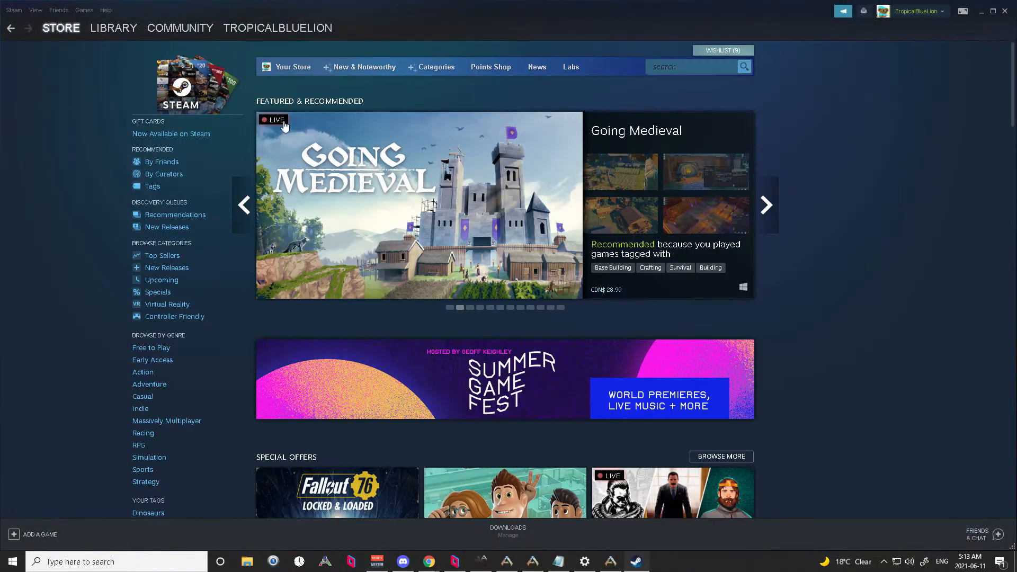
mouse_move(127, 36)
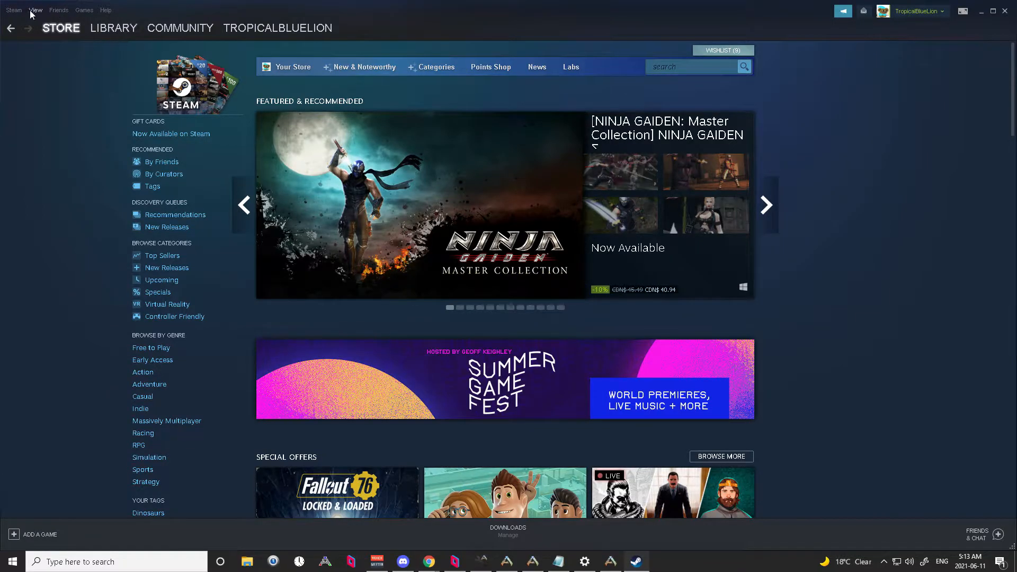
left_click(14, 10)
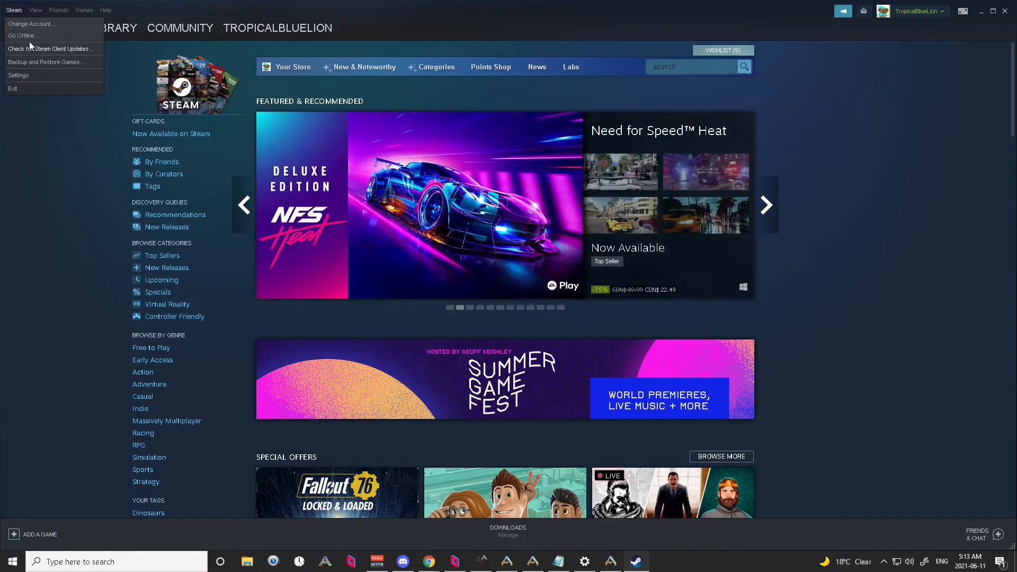
mouse_move(34, 11)
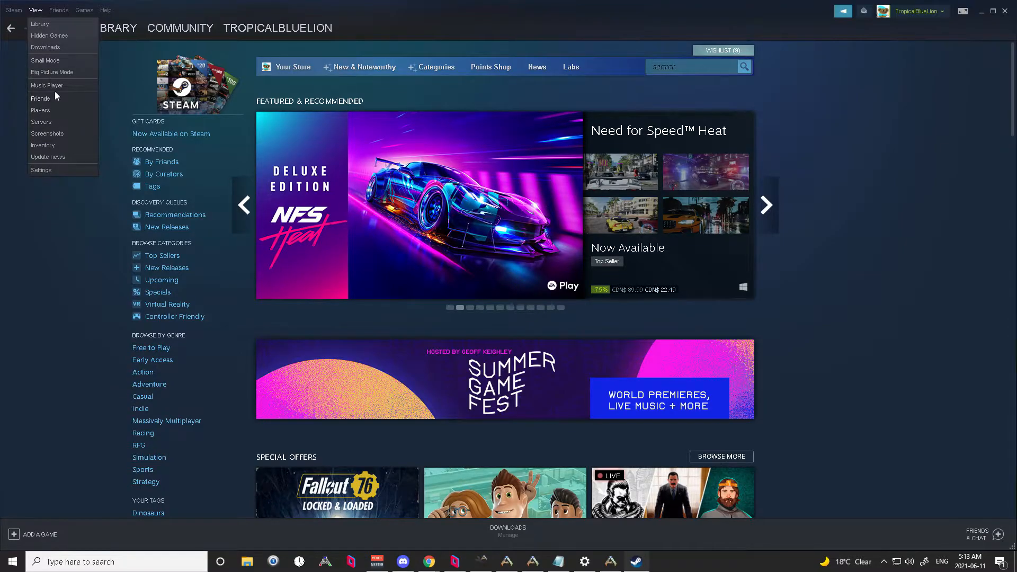
left_click(51, 123)
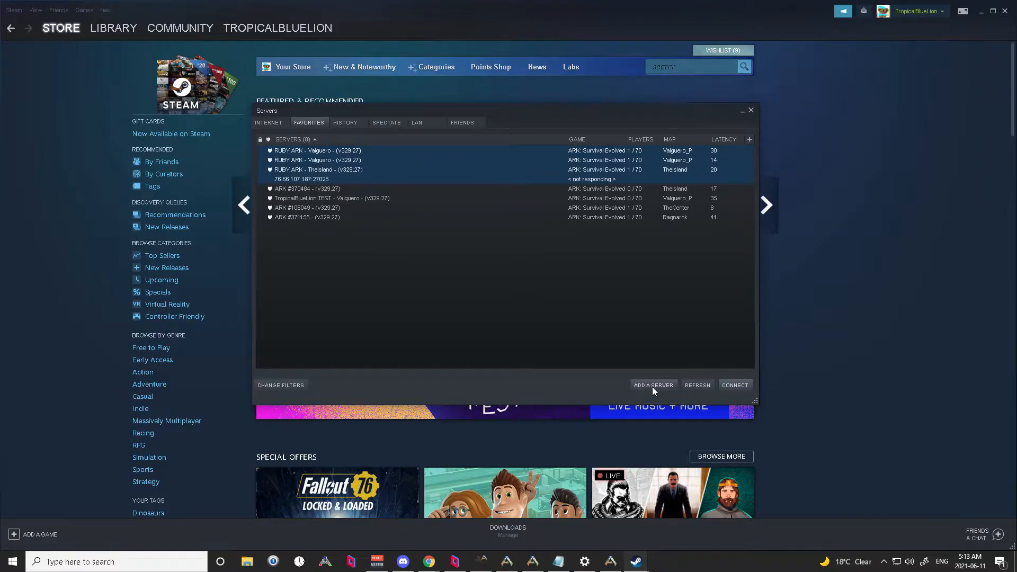
left_click(653, 386)
type("192.168.2.50:27026")
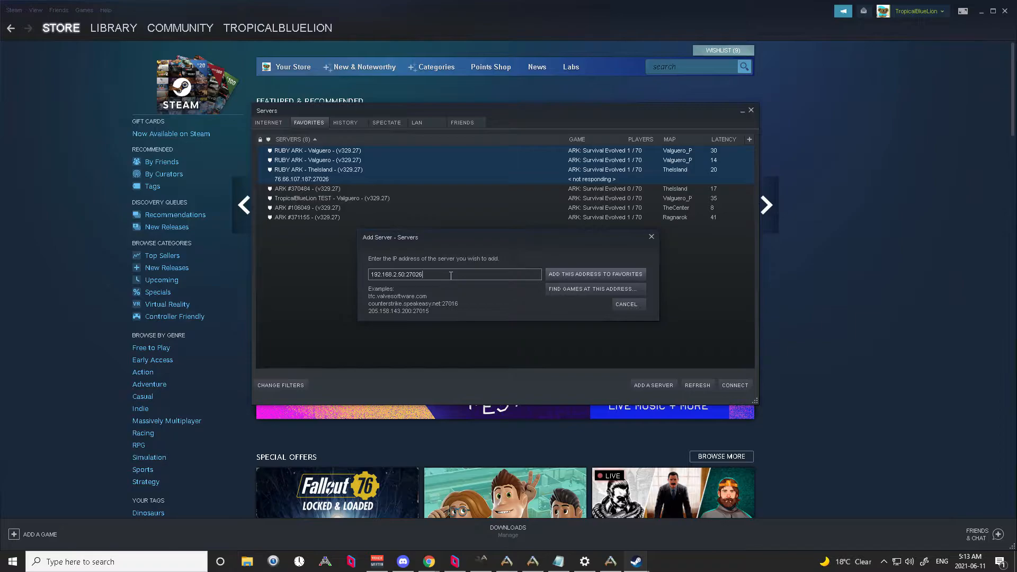
type("5")
left_click(599, 272)
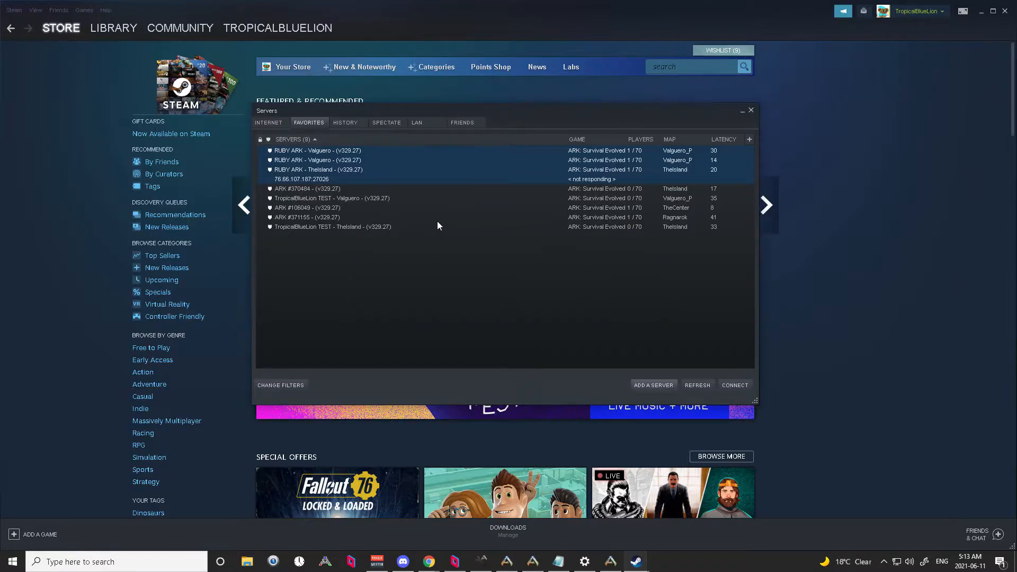
Return to ARK, change the session filter, and join the TropicalBlueLion TEST - TheIsland server.
left_click(611, 566)
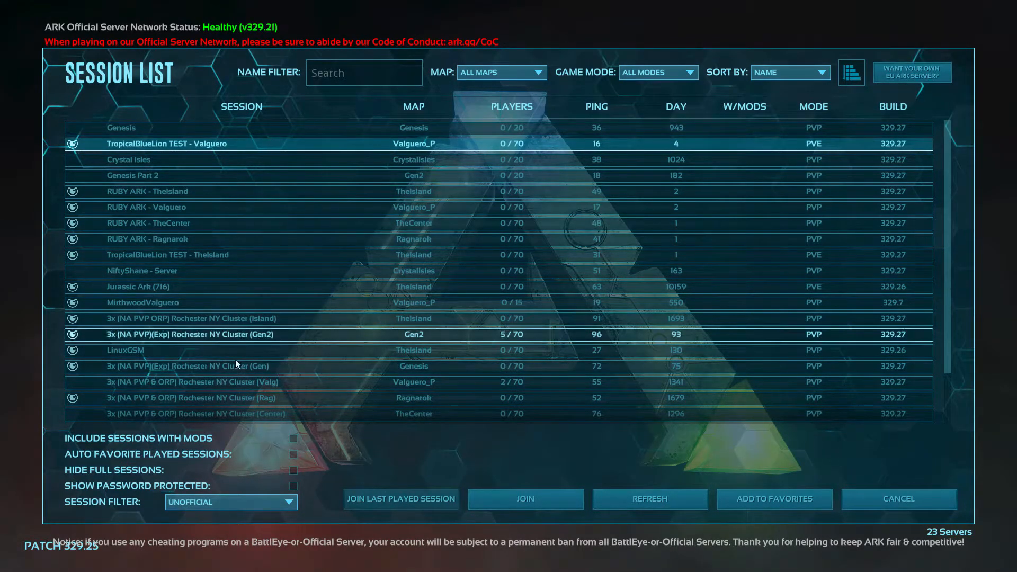
left_click(260, 505)
left_click(196, 476)
left_click(194, 127)
left_click(526, 499)
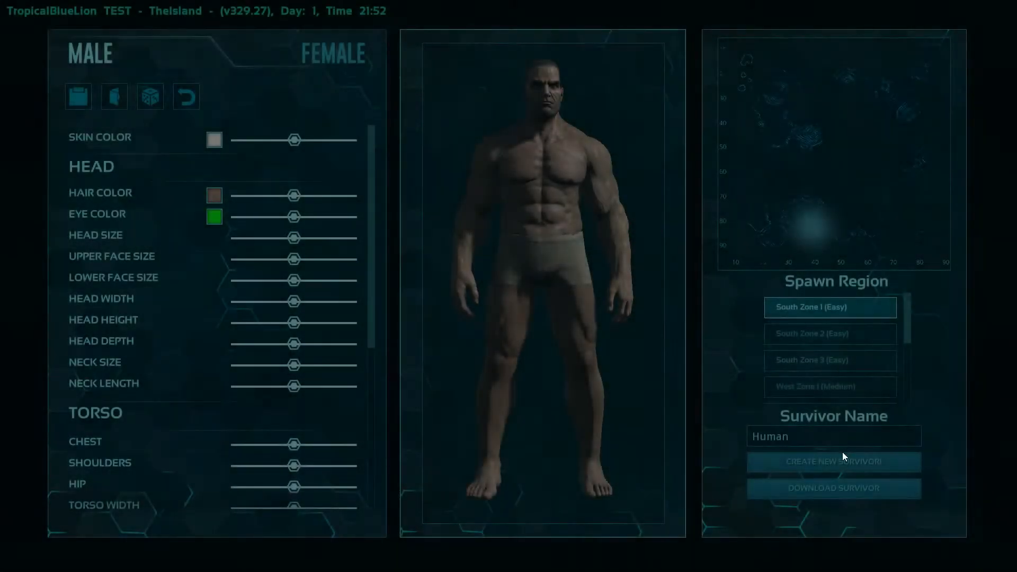
Download the Human - Lvl 105 survivor and spawn it on TheIsland.
left_click(844, 451)
left_click(265, 144)
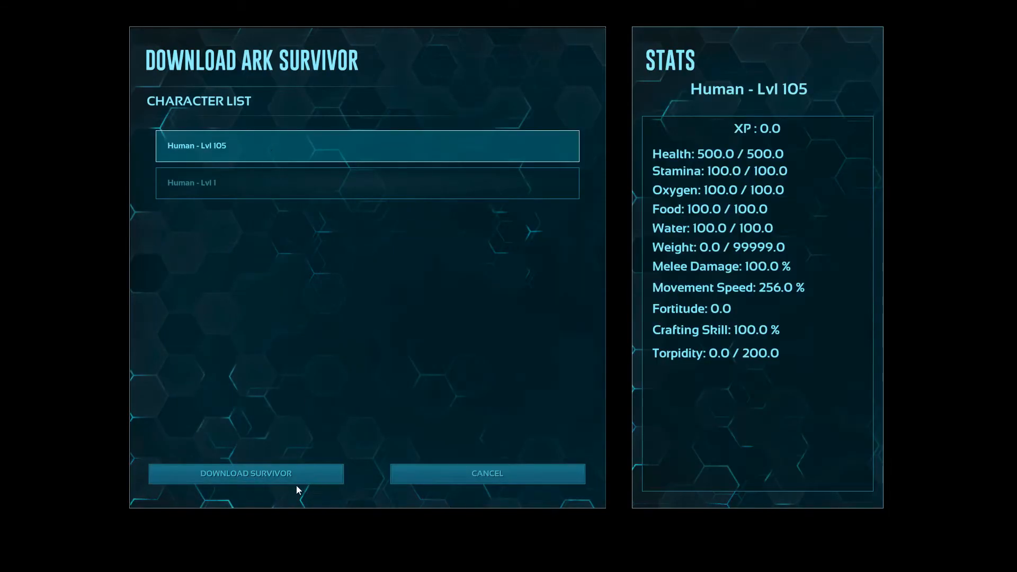
left_click(296, 477)
left_click(386, 511)
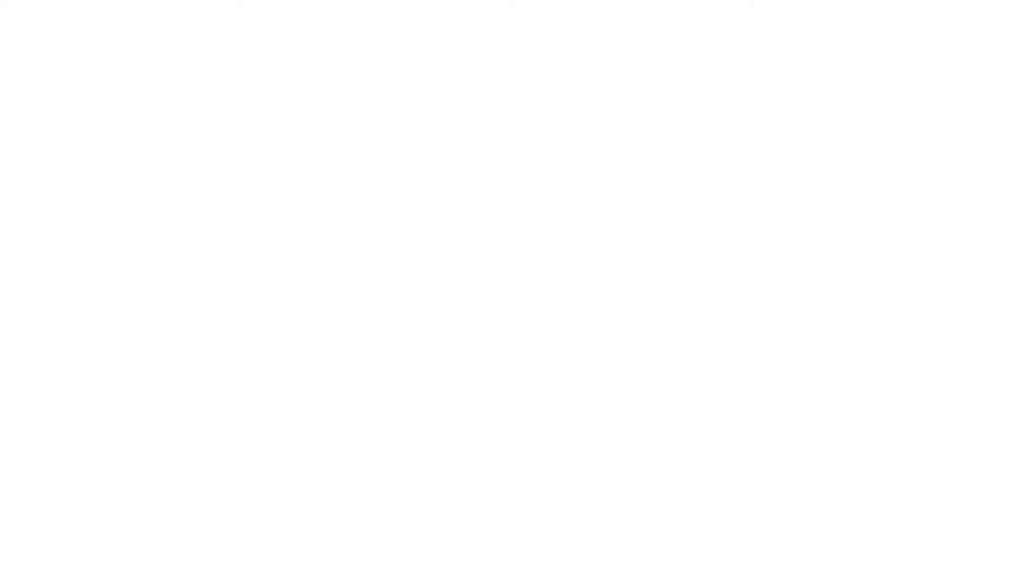
Run the console commands gcm and cheat gcm to toggle creative mode for the survivor.
key("Tab")
type("gcm")
key("Return")
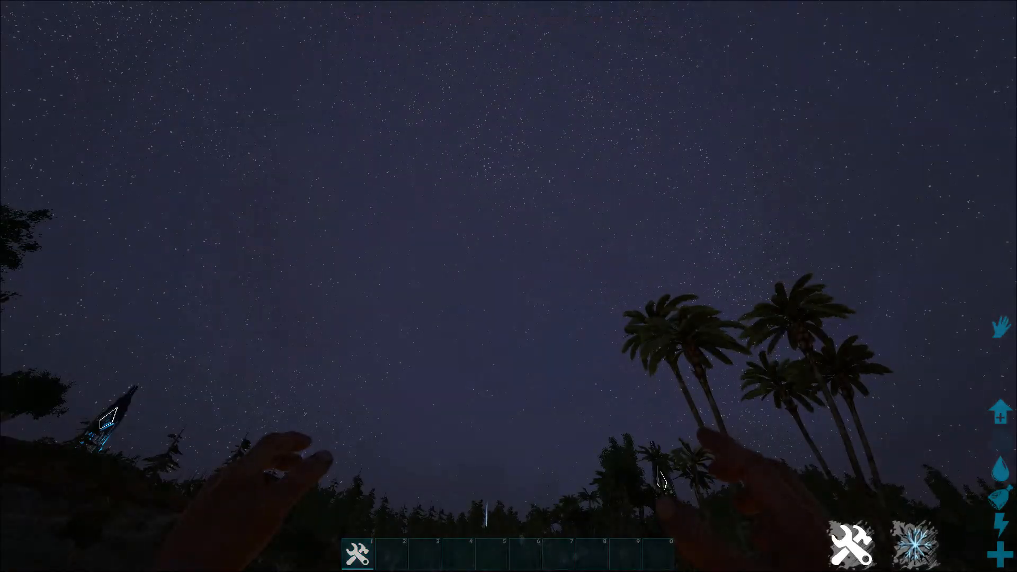
key("Up")
key("Up")
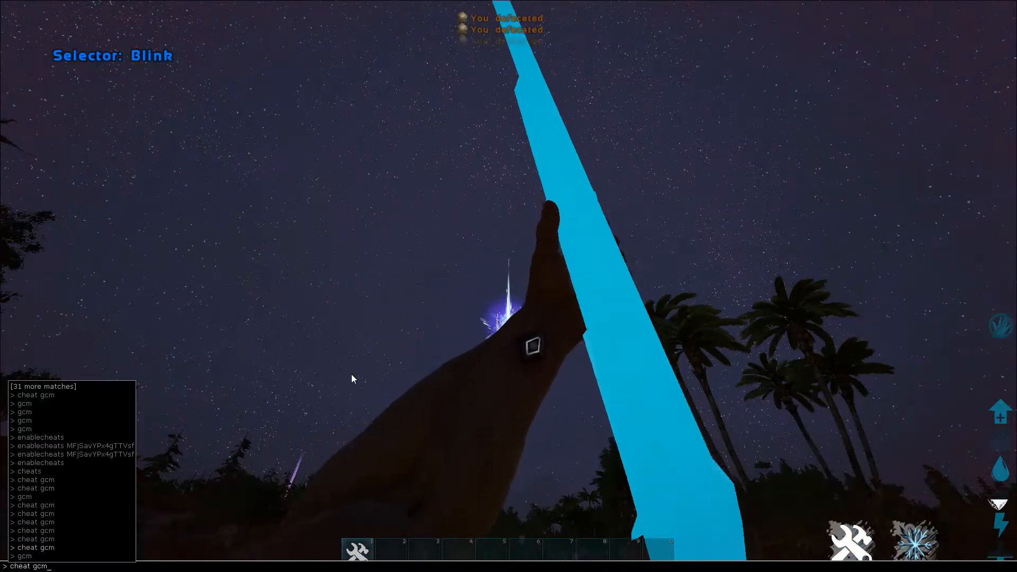
key("Return")
Blink across the map to the red obelisk and move up to its terminal.
left_click(509, 287)
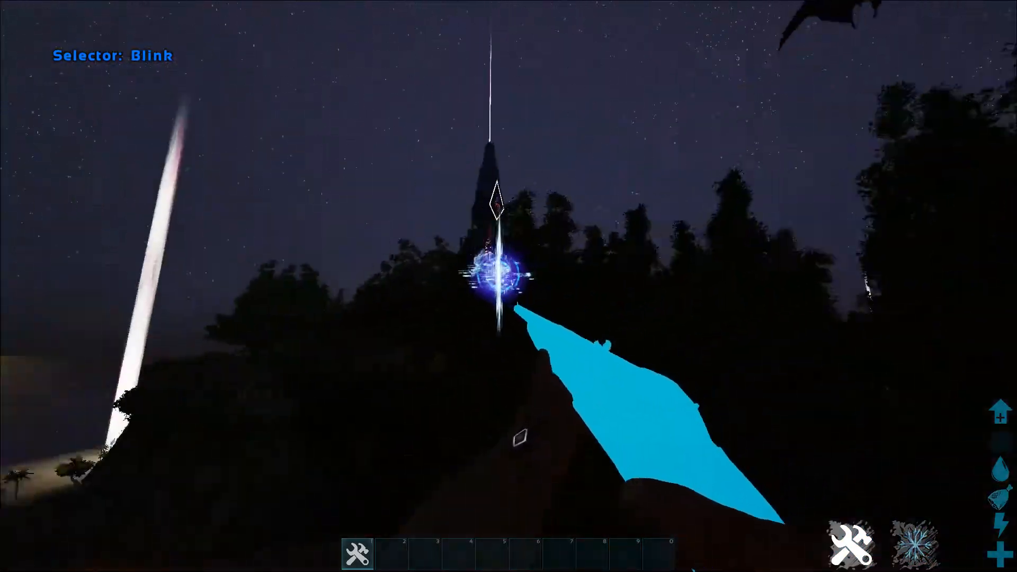
left_click(509, 286)
left_click(509, 286)
left_click(509, 287)
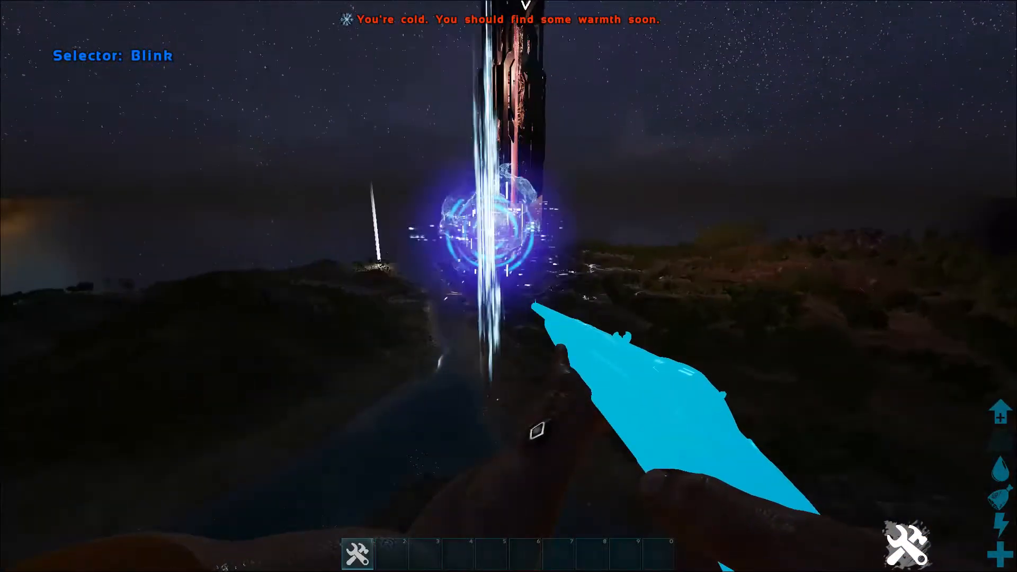
key("1")
key("w")
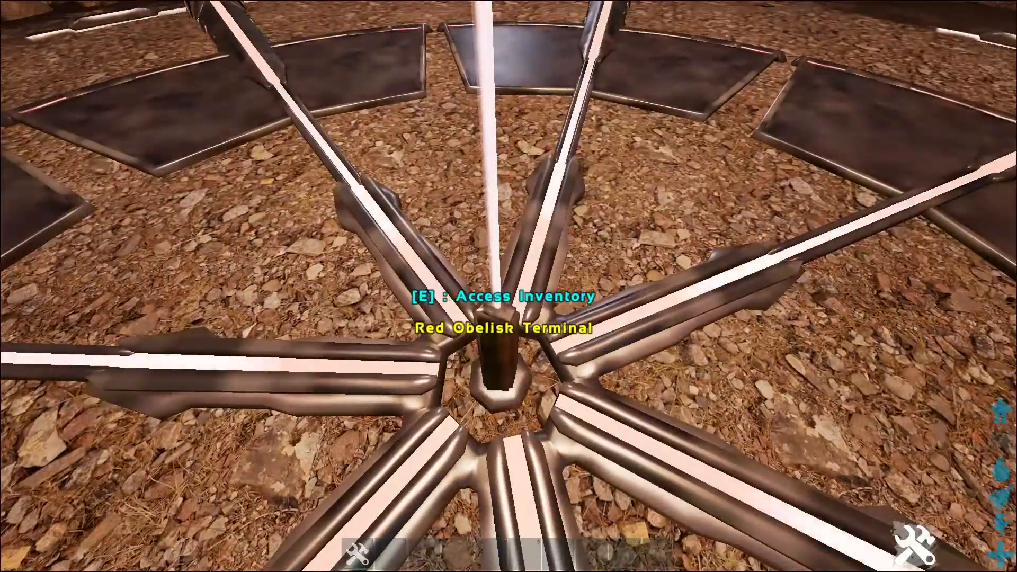
Try to travel with the survivor from the Red Obelisk Terminal to TropicalBlueLion TEST - Valguero, and dismiss the resulting dialog.
key("e")
left_click(518, 337)
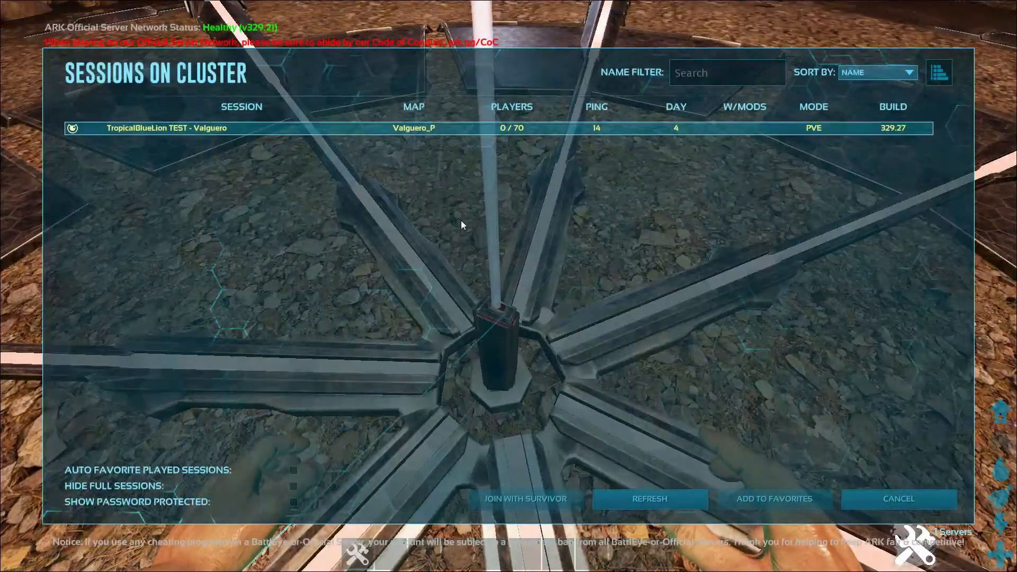
left_click(379, 132)
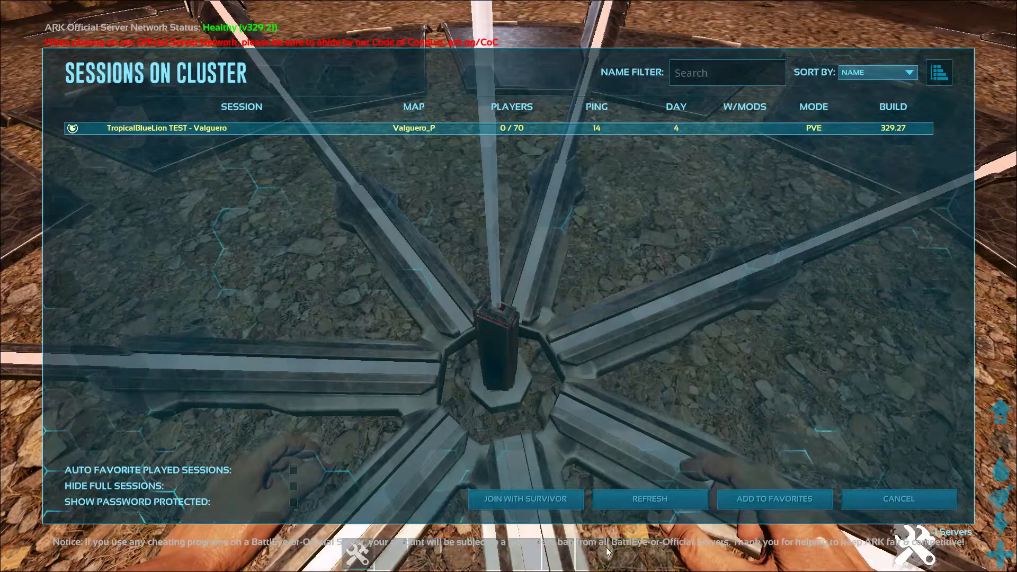
left_click(559, 501)
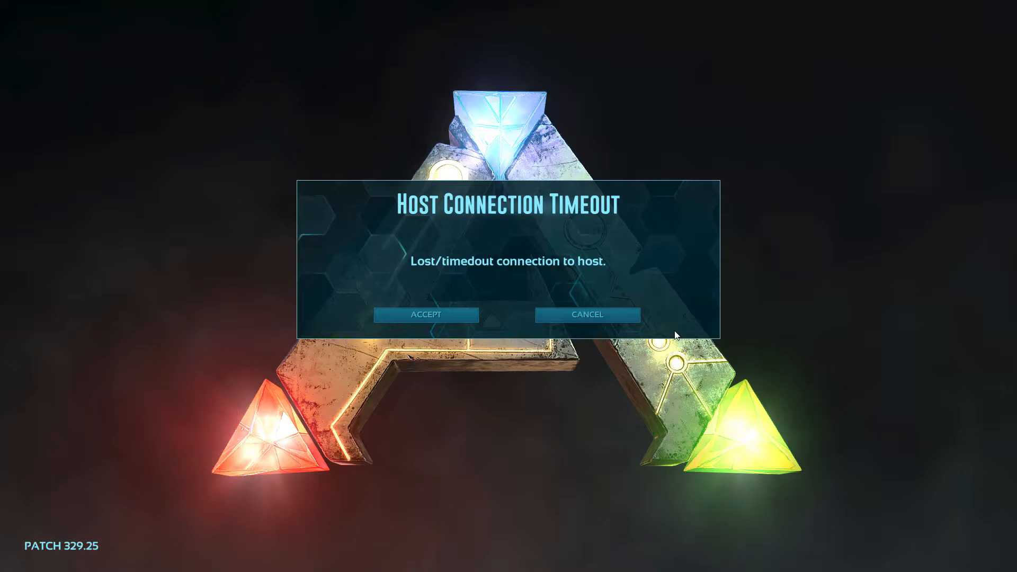
left_click(455, 316)
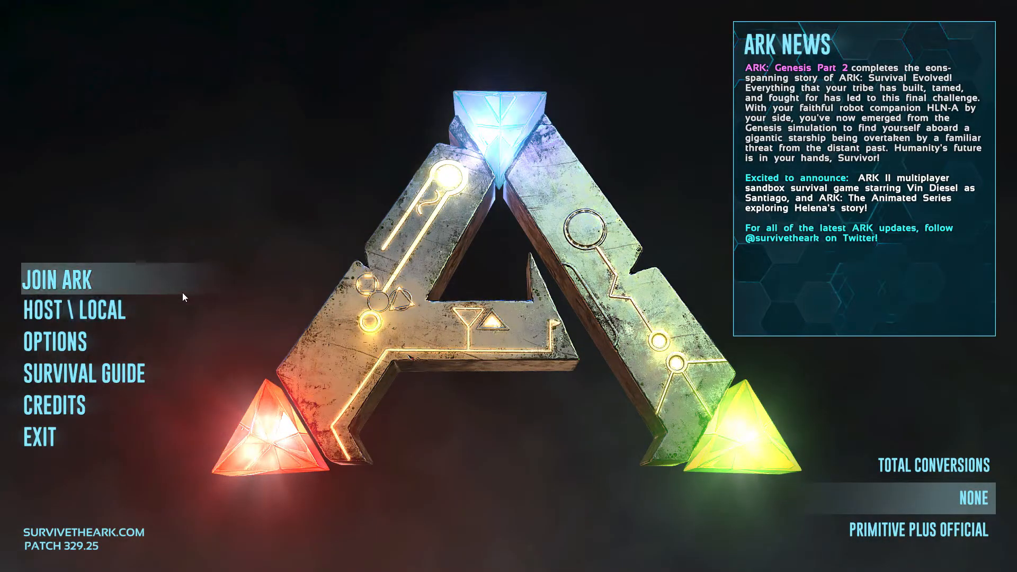
Join RUBY ARK - TheIsland from the session list and accept overwriting the existing character with the transferred survivor.
left_click(183, 293)
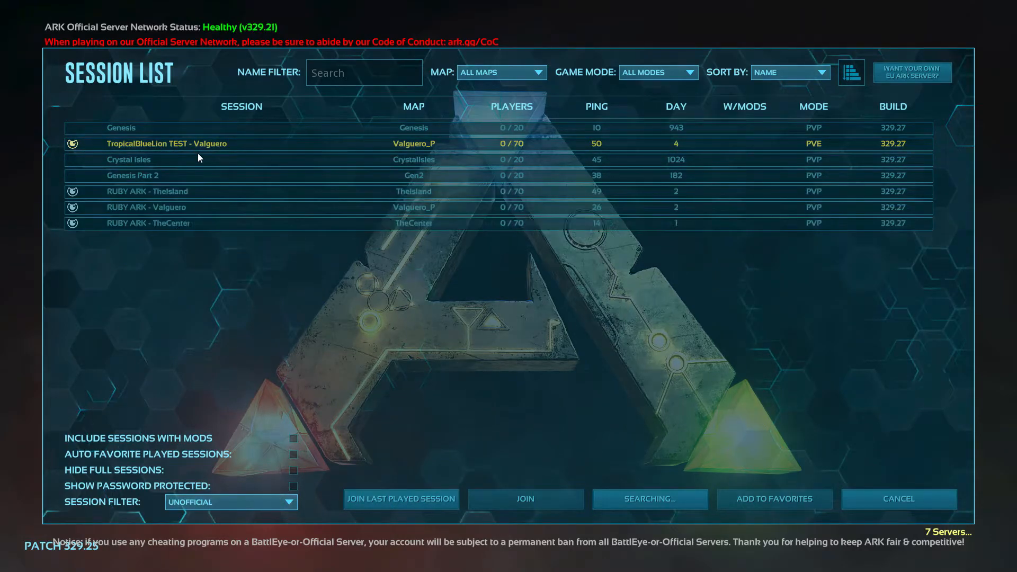
left_click(208, 193)
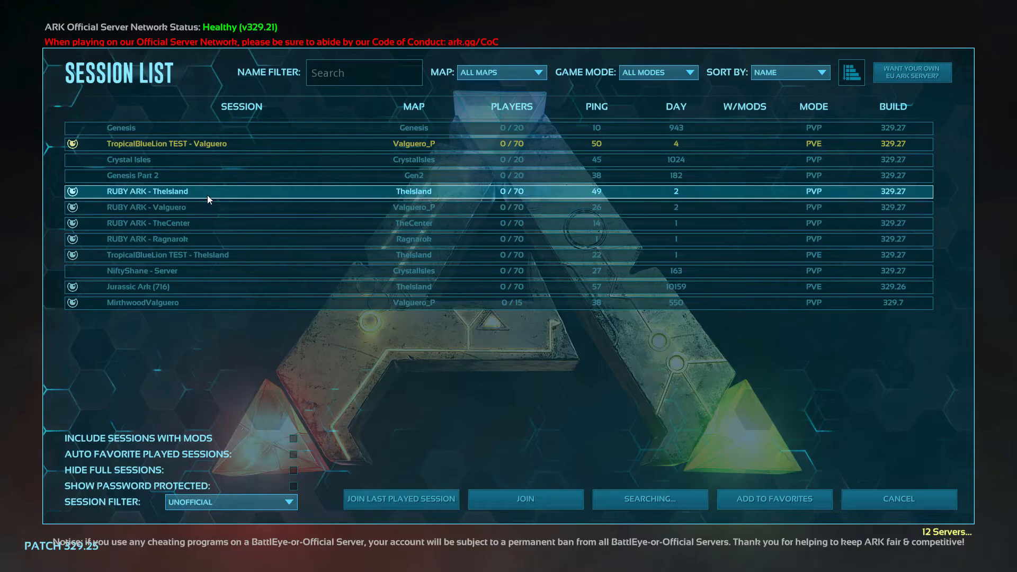
left_click(529, 500)
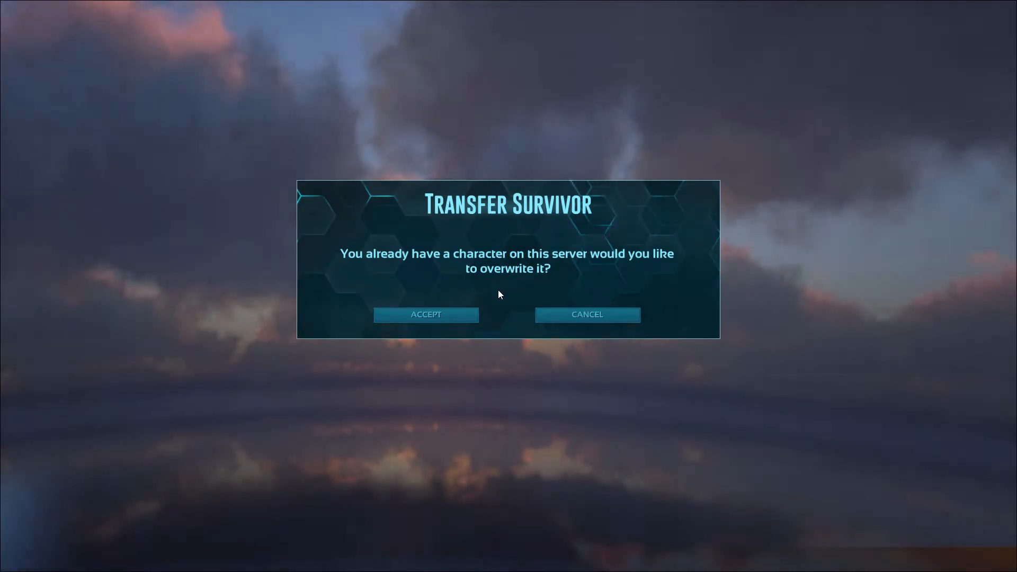
left_click(443, 316)
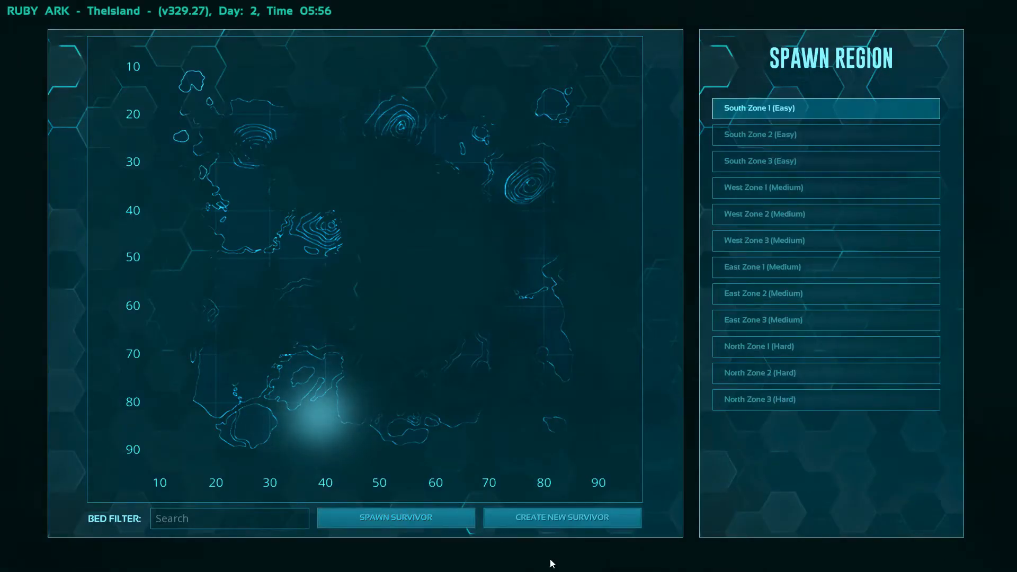
Create a new survivor at South Zone 1 (Easy) on TheIsland and pick up a stone from the beach.
left_click(438, 521)
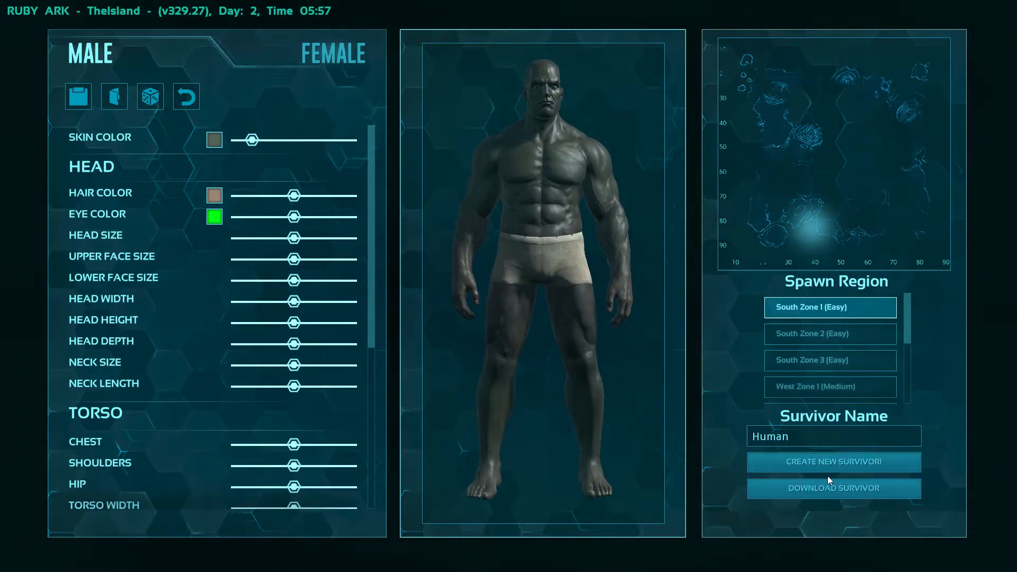
left_click(810, 461)
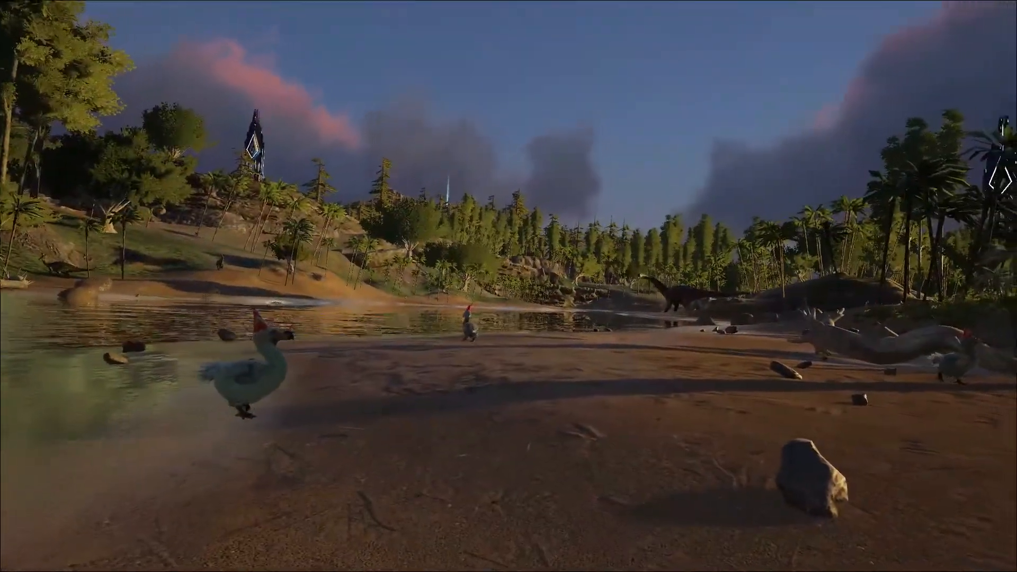
key("e")
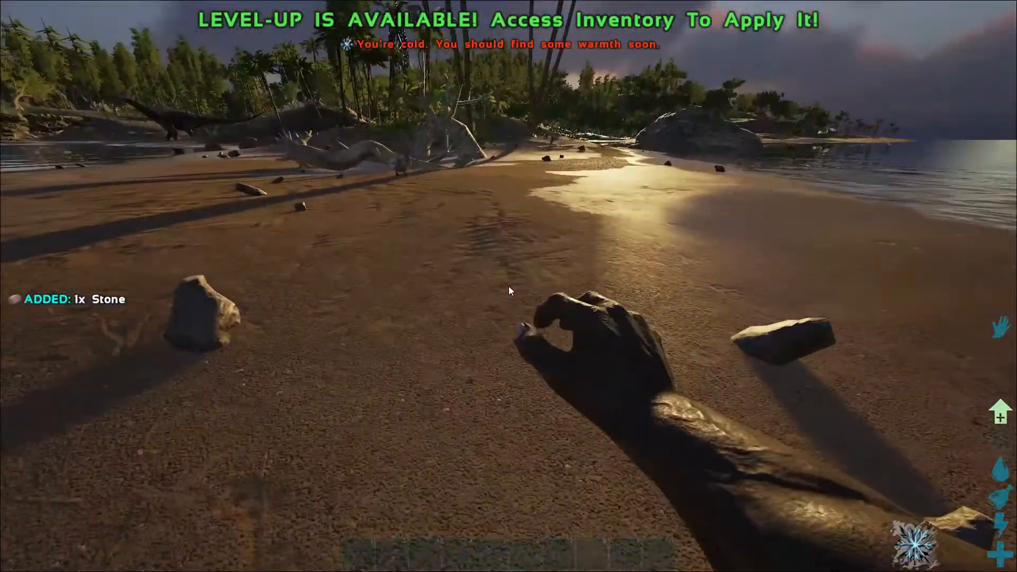
Run the console command cheat gcm to enable creative mode for the new survivor.
key("Tab")
key("Up")
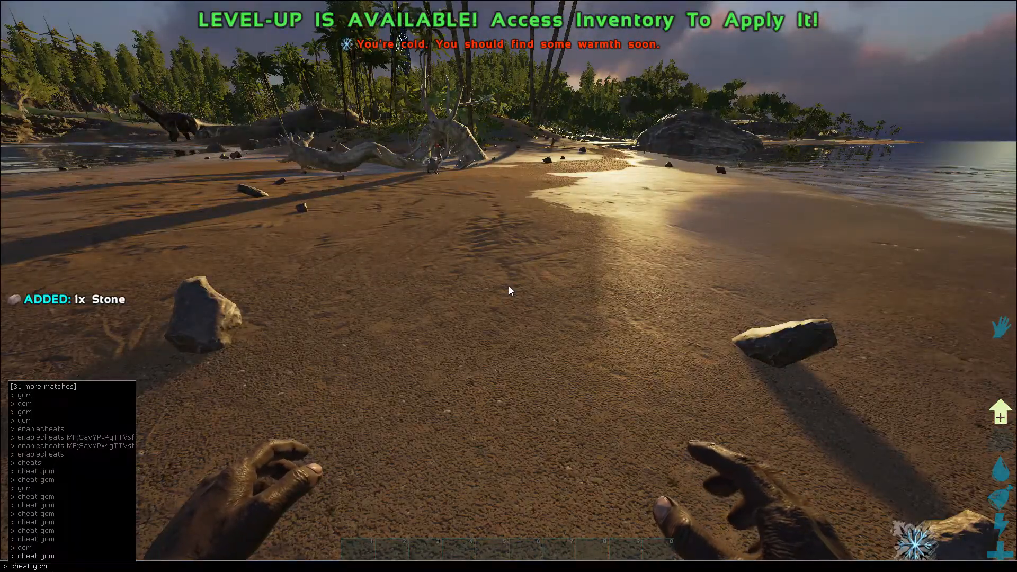
key("Return")
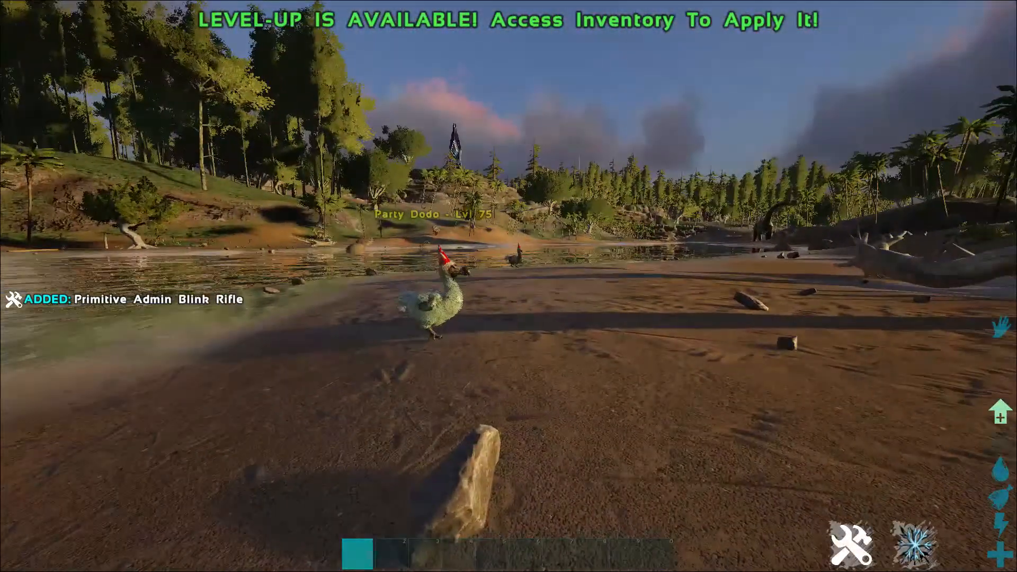
Equip the Primitive Admin Blink Rifle from the inventory and blink along the beach to the glowing supply crate.
key("i")
double_click(332, 164)
left_click(509, 286)
left_click(509, 286)
left_click(508, 286)
left_click(508, 286)
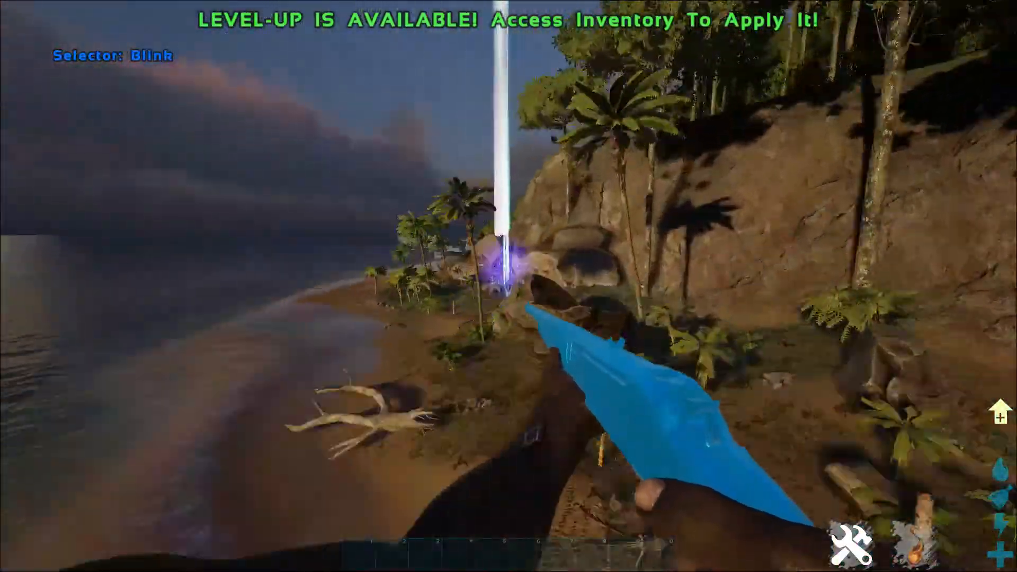
left_click(508, 286)
left_click(509, 286)
left_click(508, 286)
left_click(509, 287)
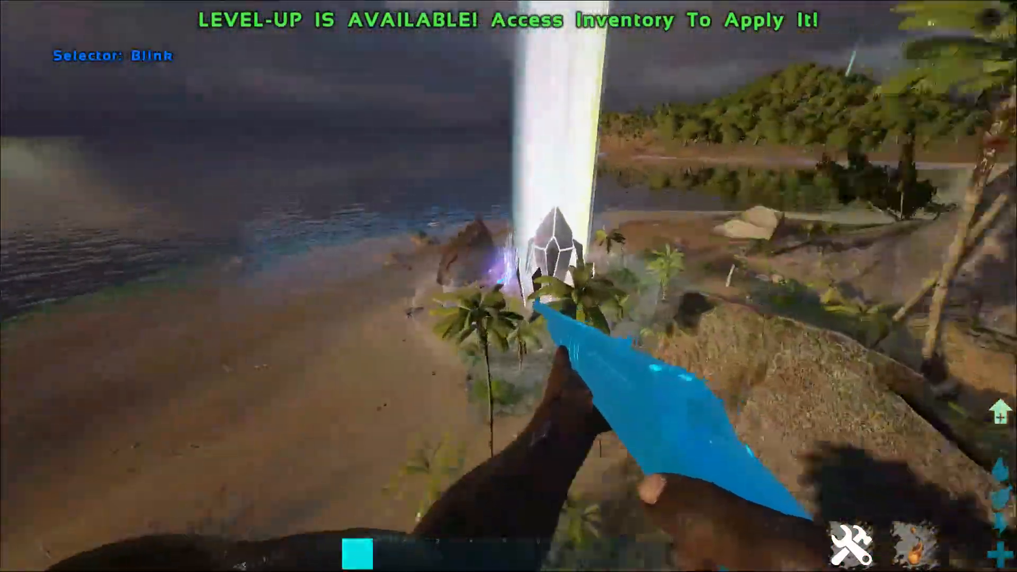
left_click(508, 286)
left_click(508, 286)
left_click(508, 286)
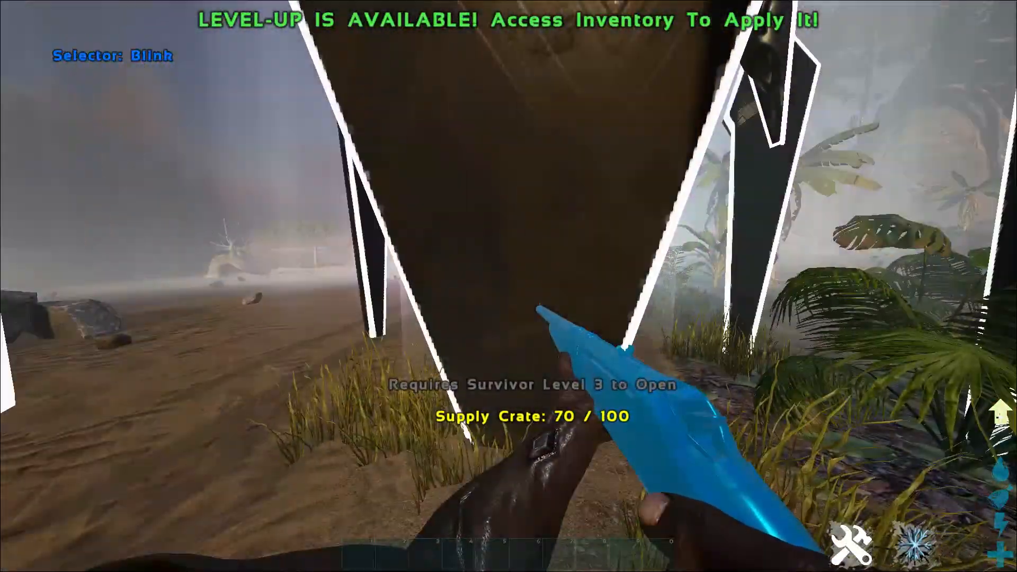
Apply the survivor's available level-up in the inventory and close the Engrams screen.
key("i")
left_click(611, 413)
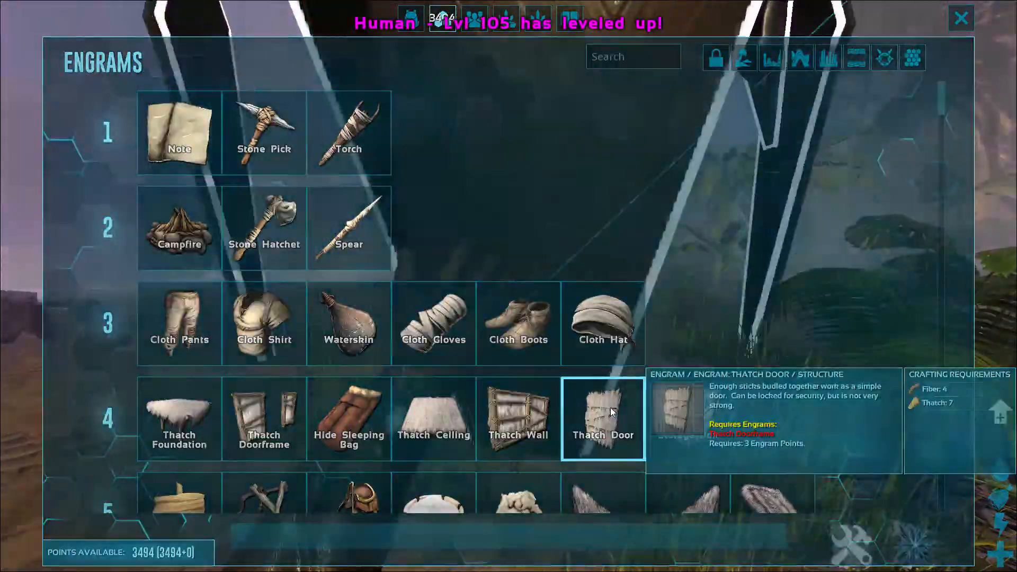
key("Escape")
Travel with the survivor from the supply crate to RUBY ARK - Valguero and spawn at Beach Zone 2.
key("e")
left_click(507, 339)
left_click(208, 132)
left_click(526, 499)
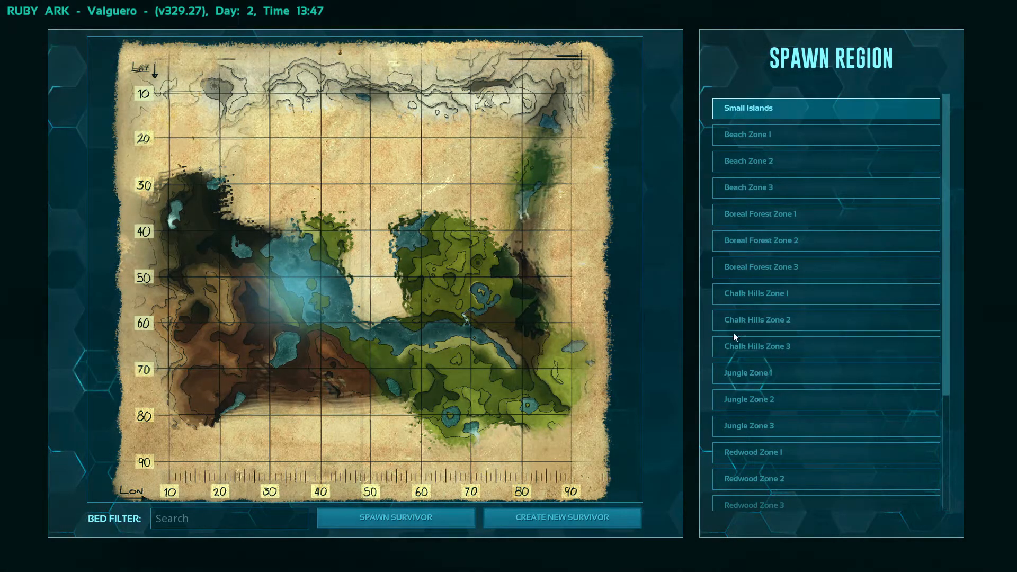
left_click(769, 162)
left_click(406, 521)
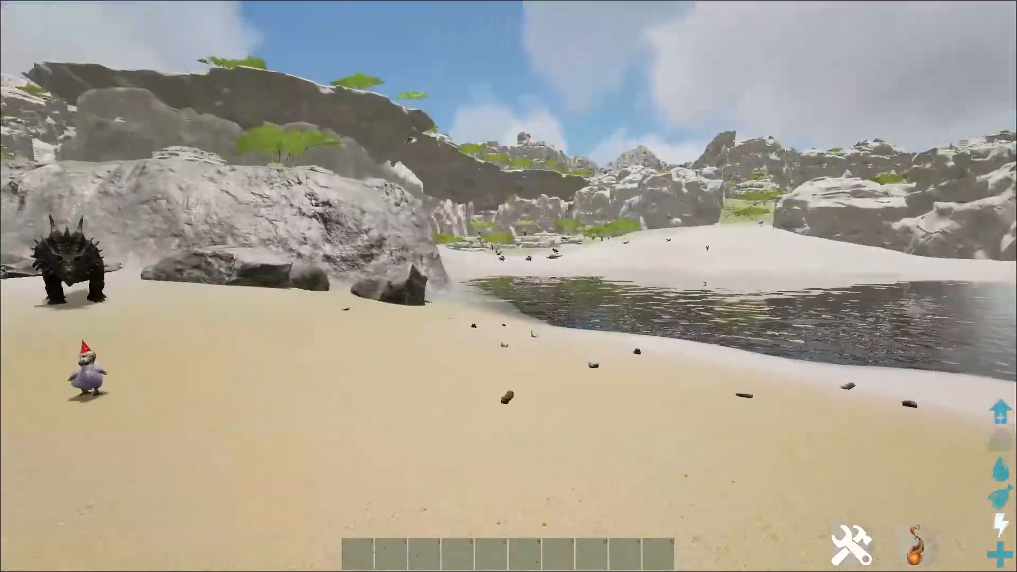
Leave the Valguero server and quit the game, closing Steam's Servers window and main window too.
key("Escape")
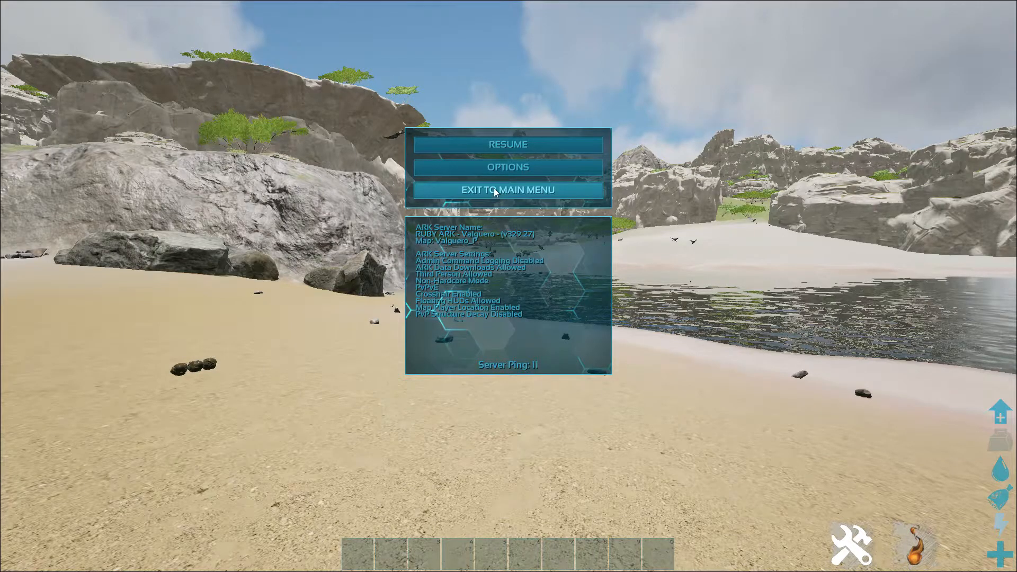
left_click(493, 191)
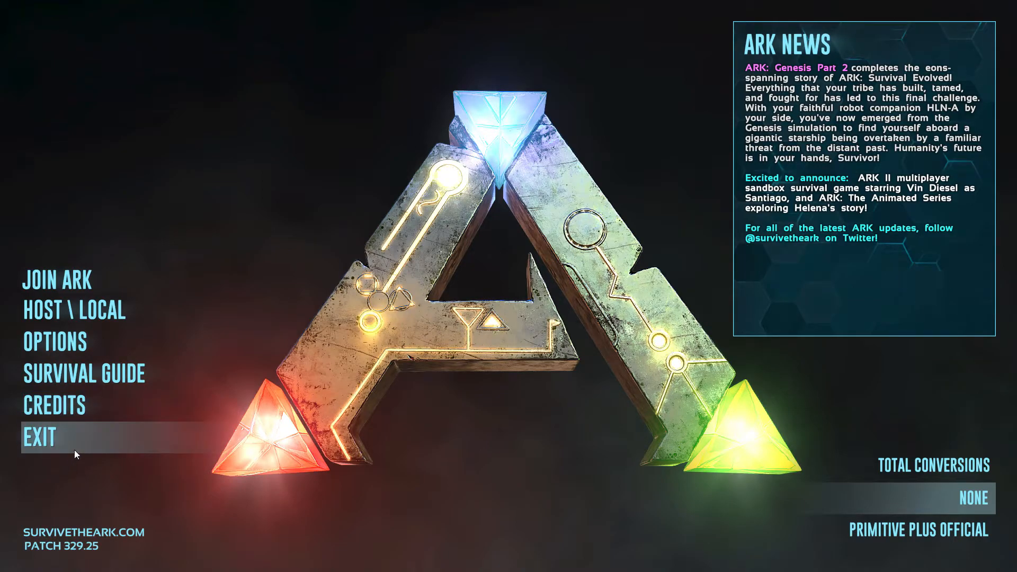
left_click(73, 435)
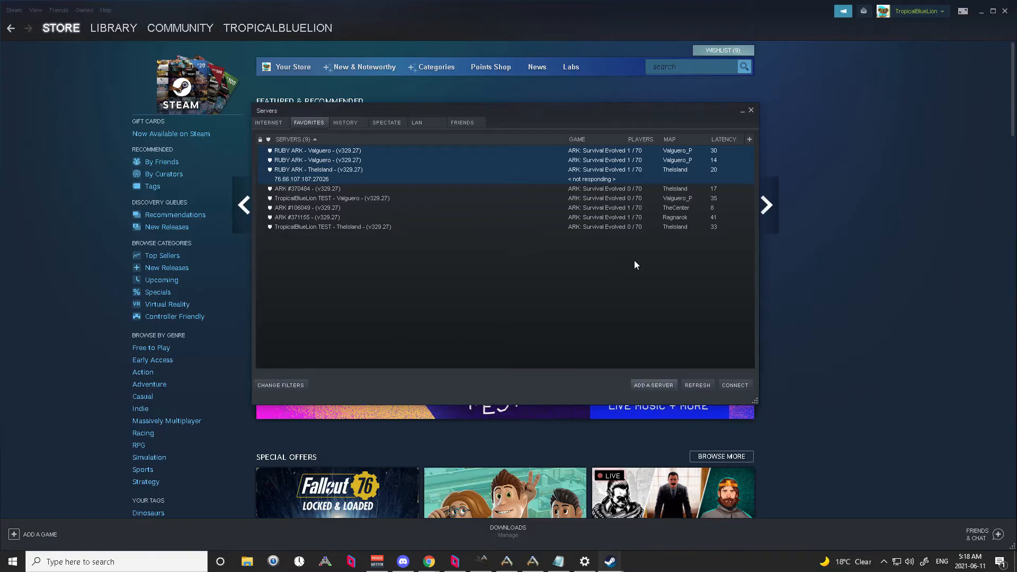
left_click(751, 110)
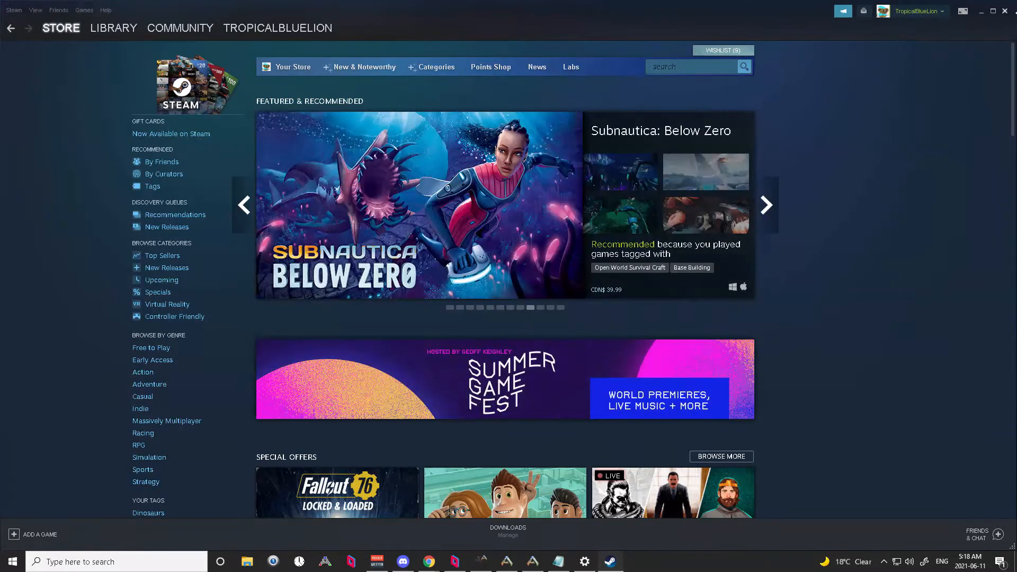
left_click(1004, 12)
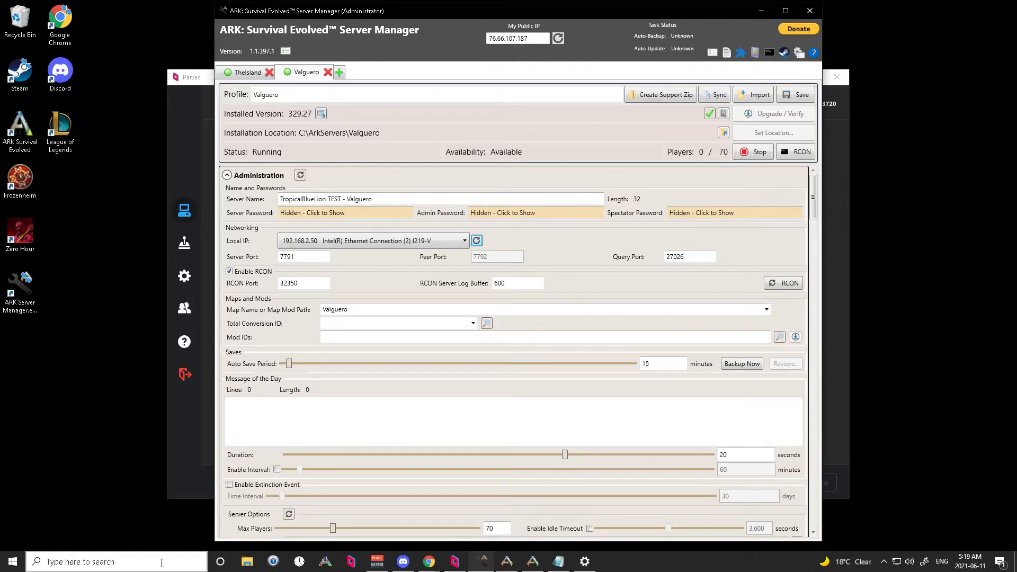
Find Port Forward Network Utilities through the Windows search for "port" and launch it in trial mode.
left_click(143, 561)
type("port")
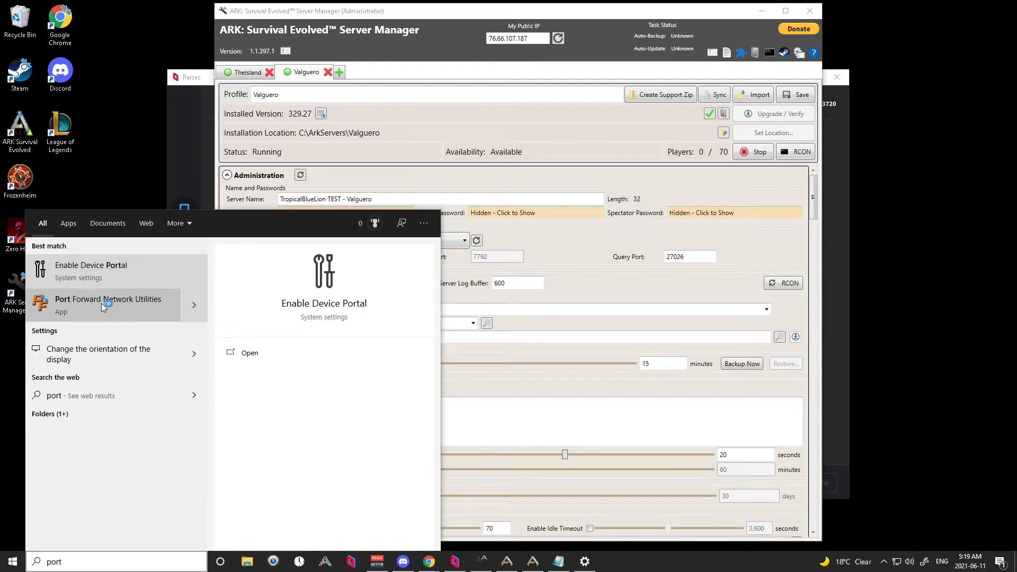
left_click(101, 303)
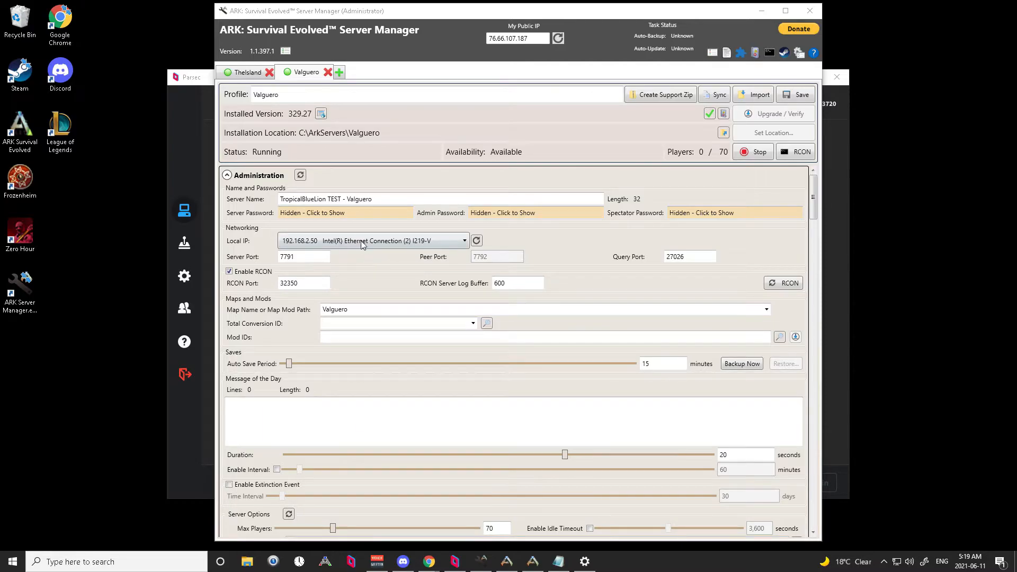
left_click(39, 211)
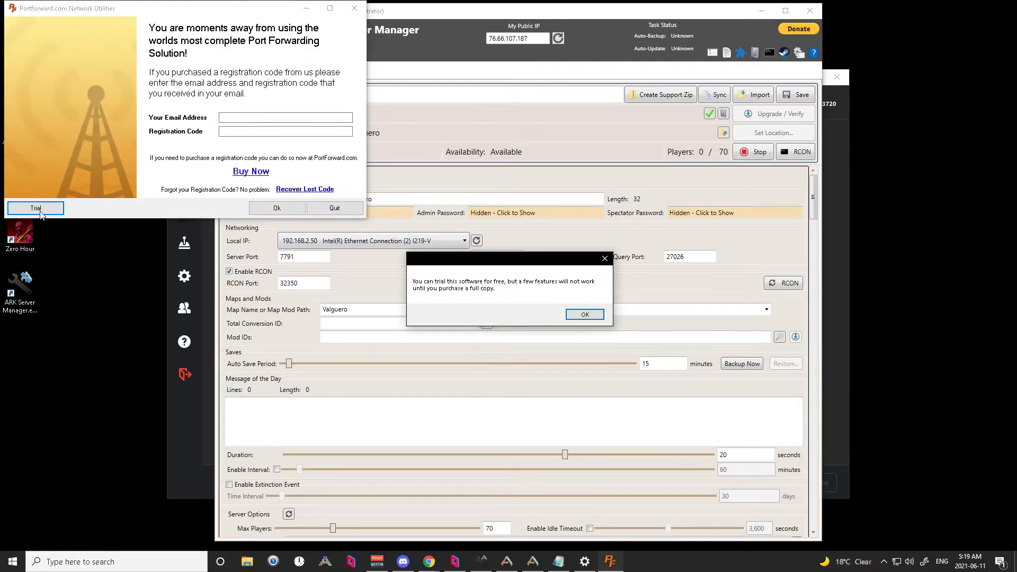
left_click(592, 317)
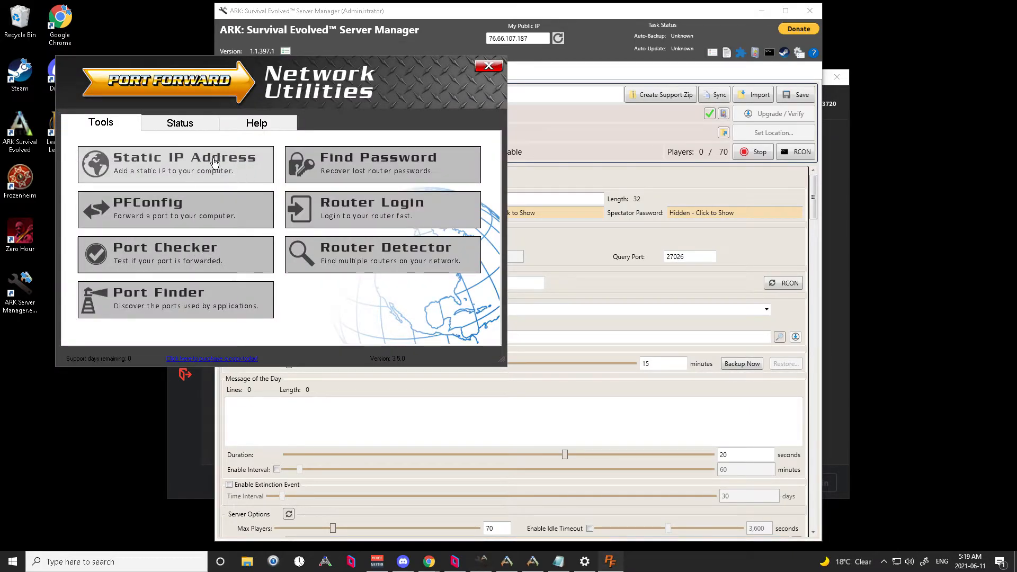
View the Port Checker tool, and close it together with Port Forward Network Utilities.
left_click(185, 259)
left_click(405, 76)
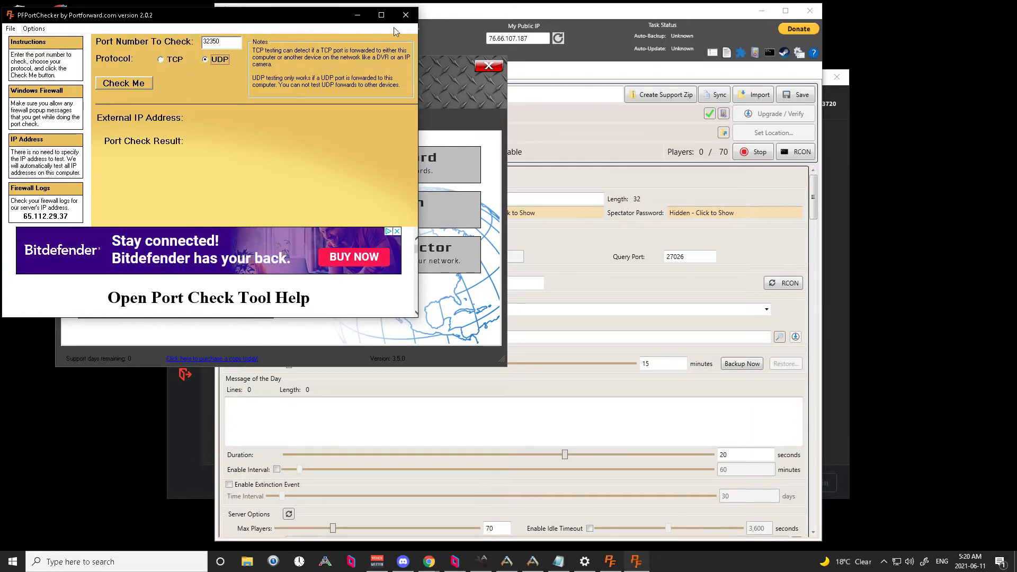
left_click(406, 15)
left_click(489, 66)
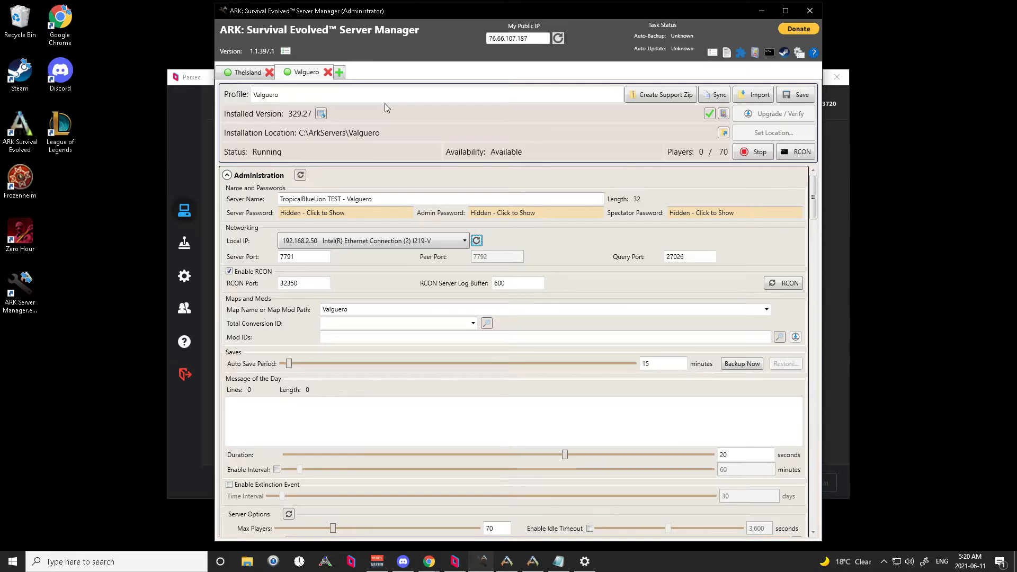
Filter ARK's session list to LAN sessions to examine the local servers, and exit the game.
key("alt+z")
left_click(509, 148)
left_click(467, 223)
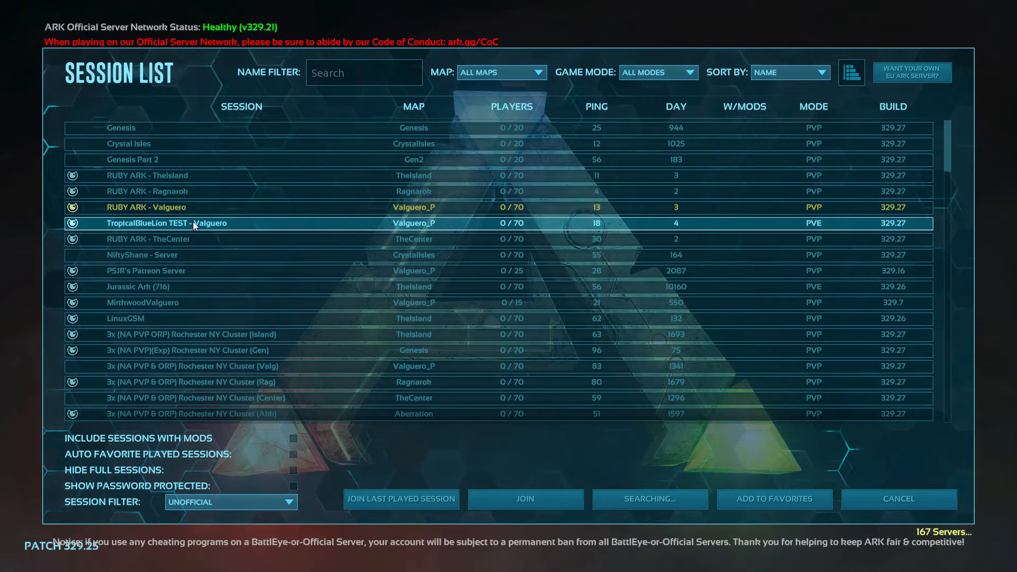
left_click(237, 496)
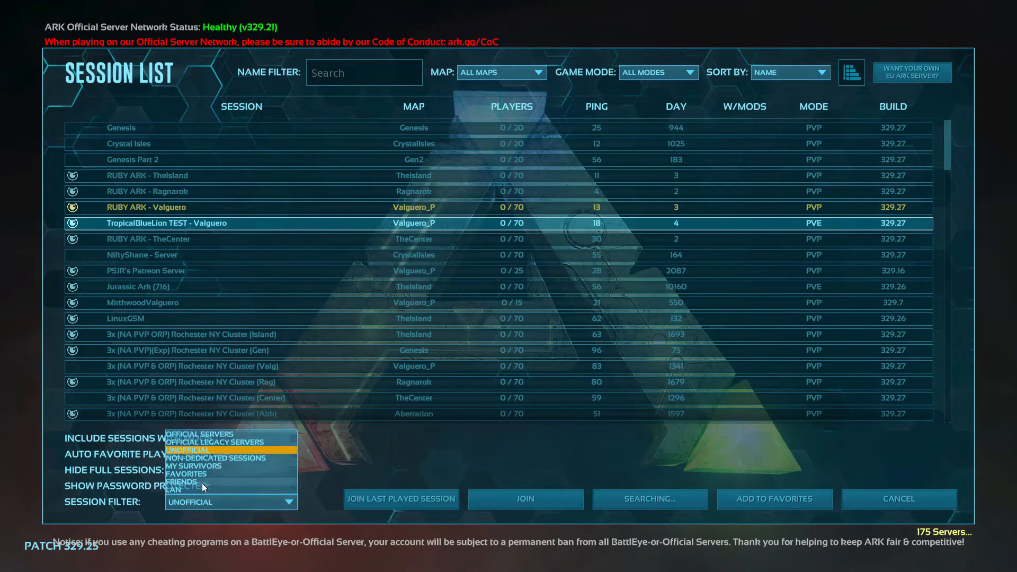
left_click(204, 490)
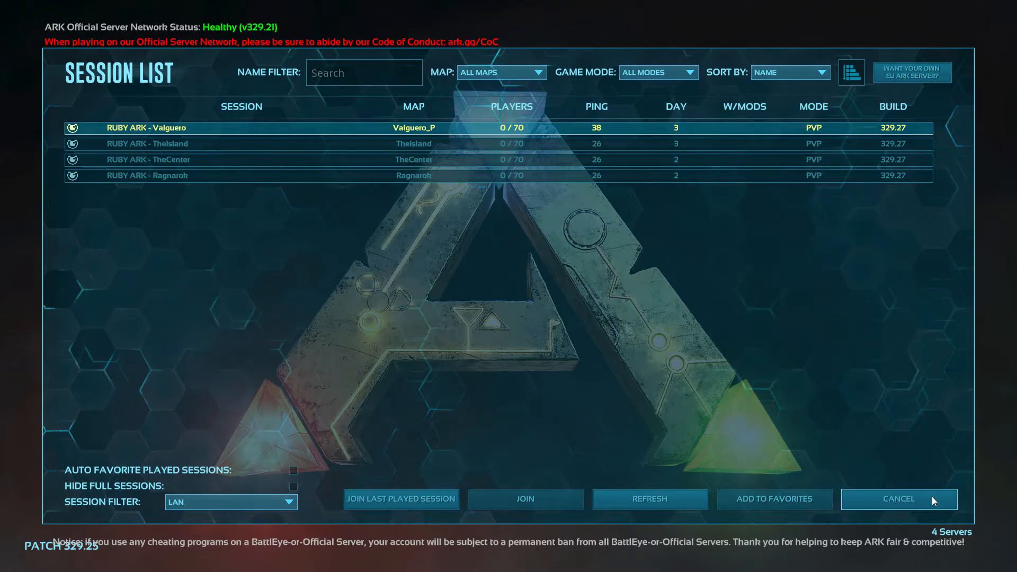
left_click(933, 498)
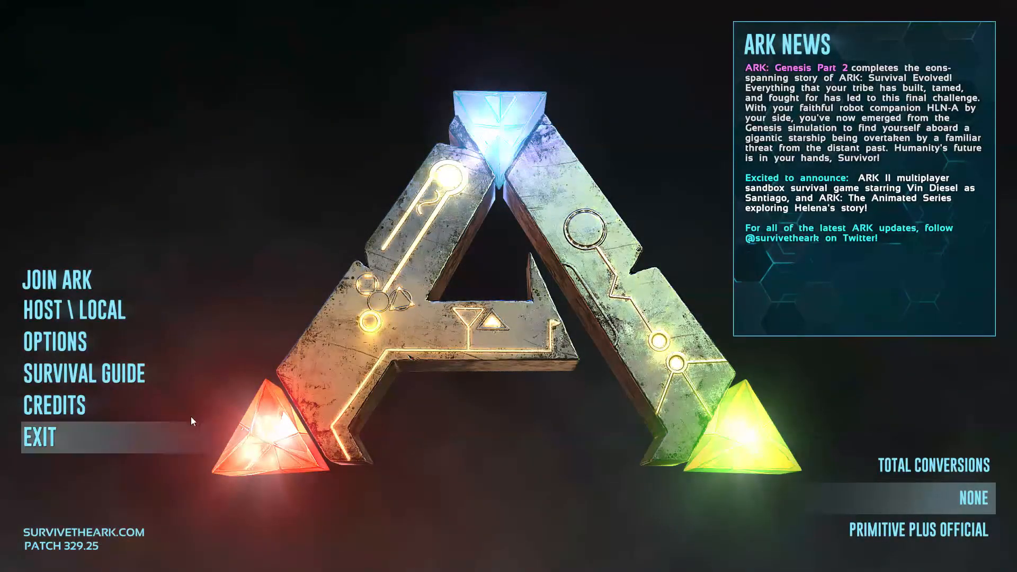
left_click(131, 434)
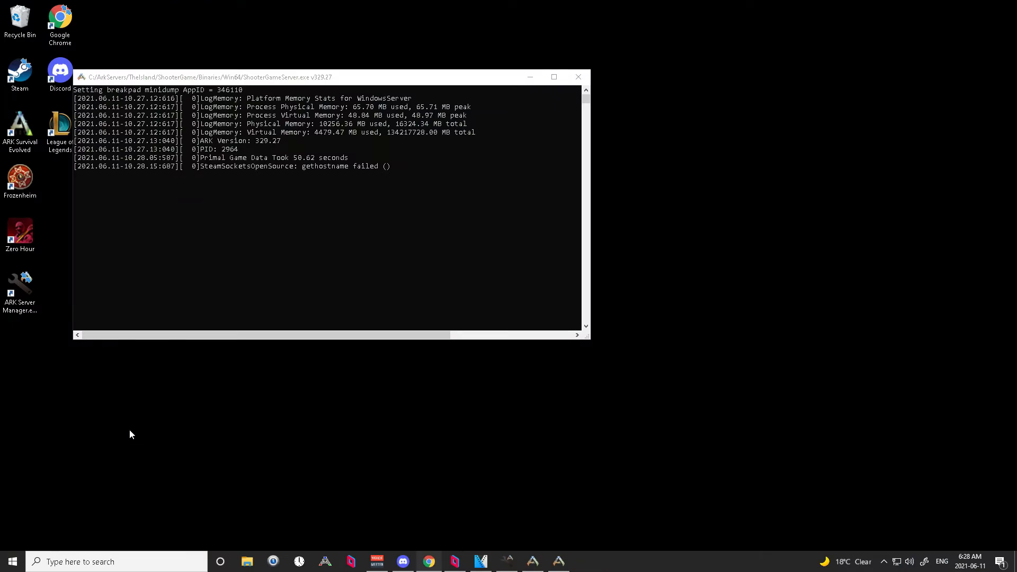
Minimize TheIsland's server console and browse to the SSD (C:) drive in File Explorer.
left_click(529, 77)
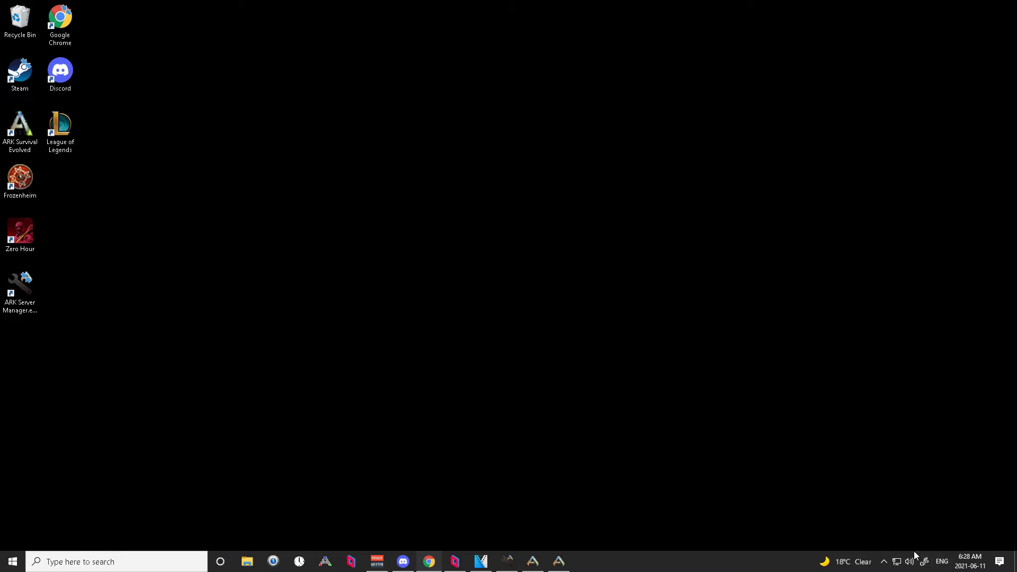
left_click(247, 561)
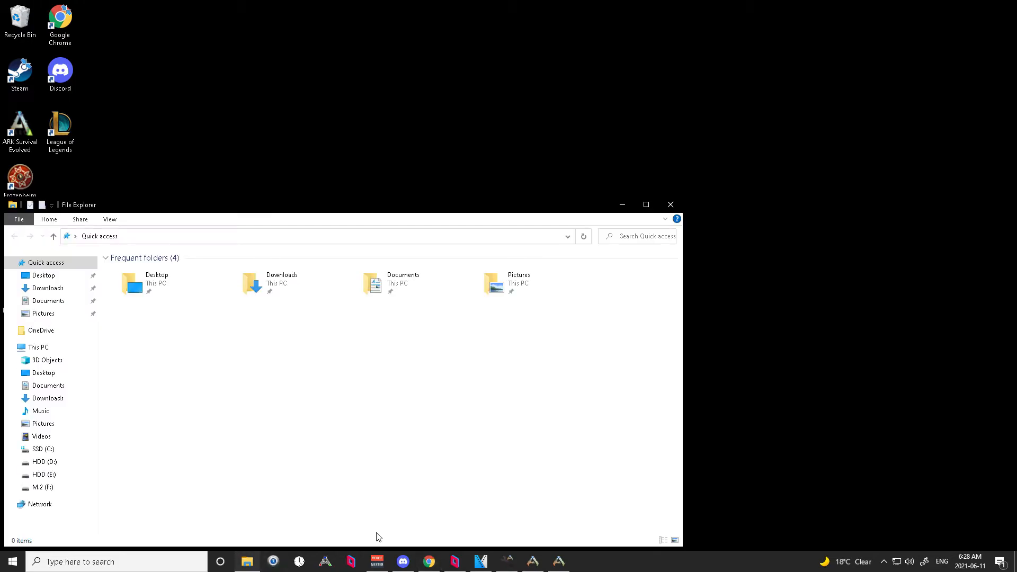
left_click(38, 347)
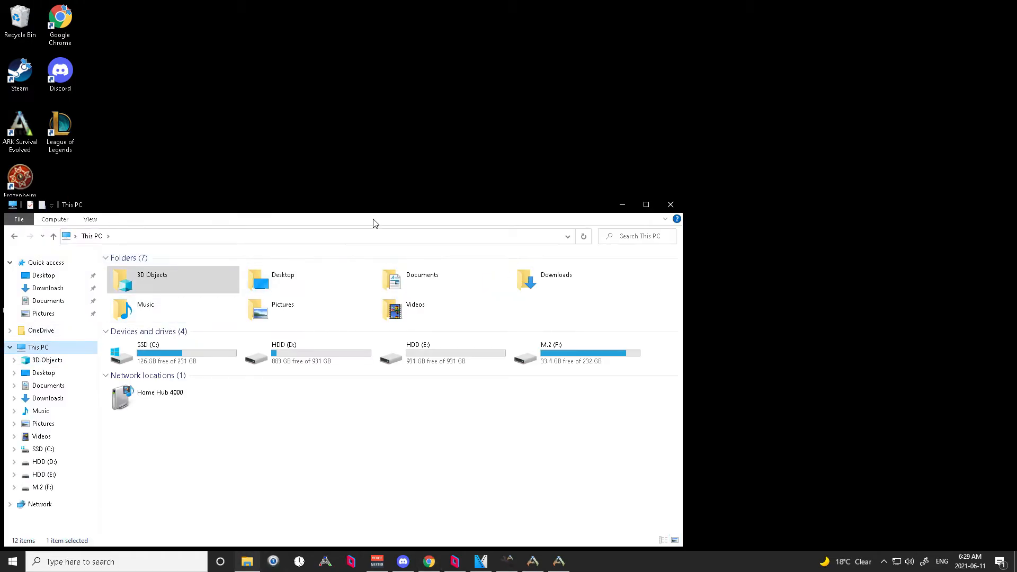
left_click_drag(371, 213, 491, 145)
double_click(300, 290)
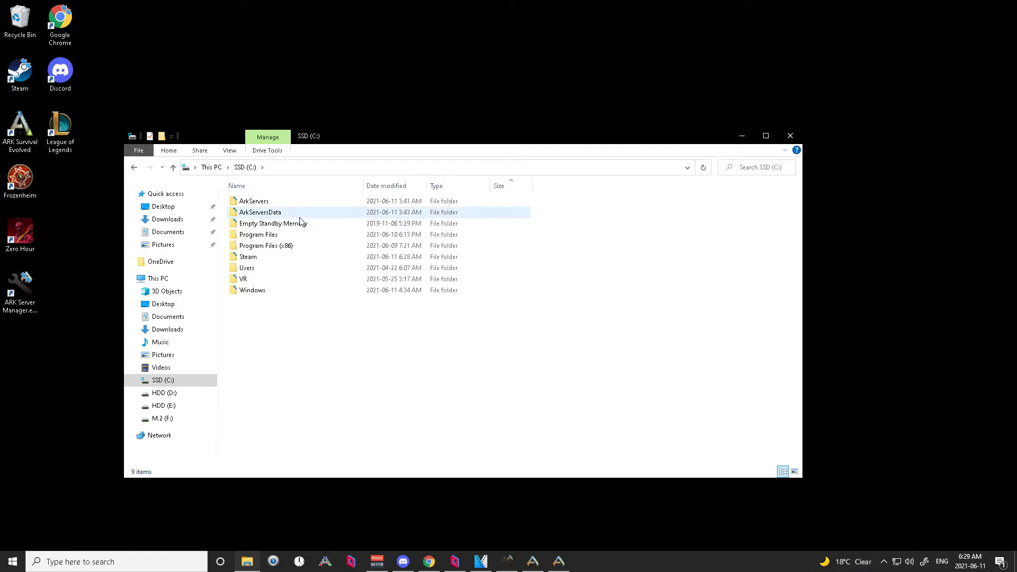
Examine the ArkServers and ArkServersData folders on the C: drive, and clear the selection.
left_click_drag(587, 213, 287, 200)
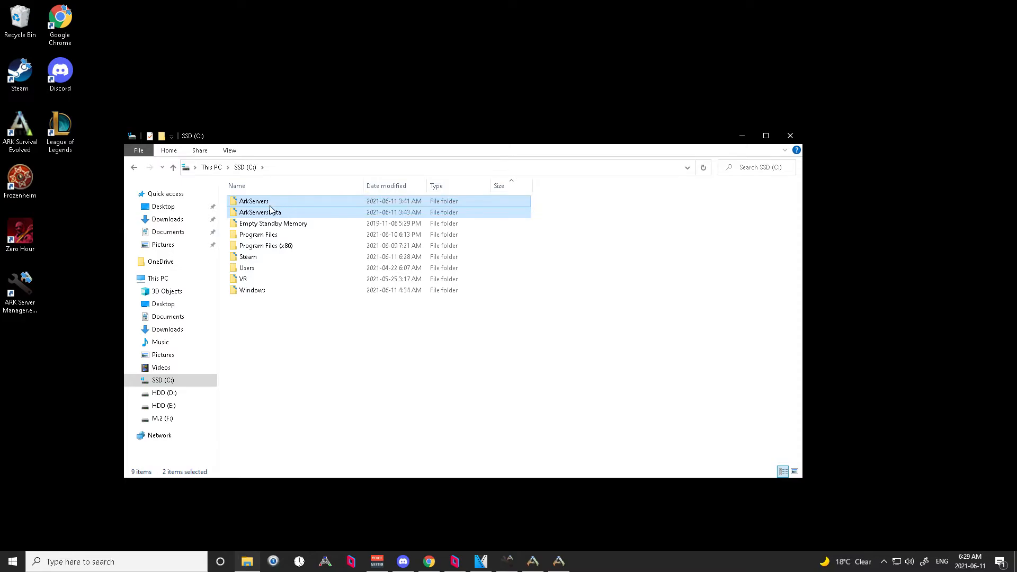
left_click(276, 201)
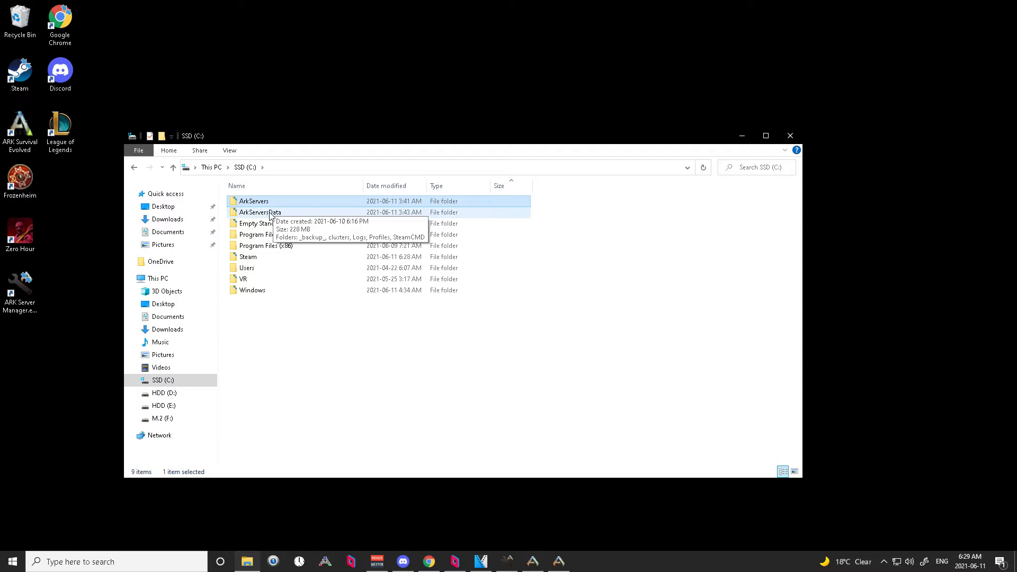
left_click(270, 214)
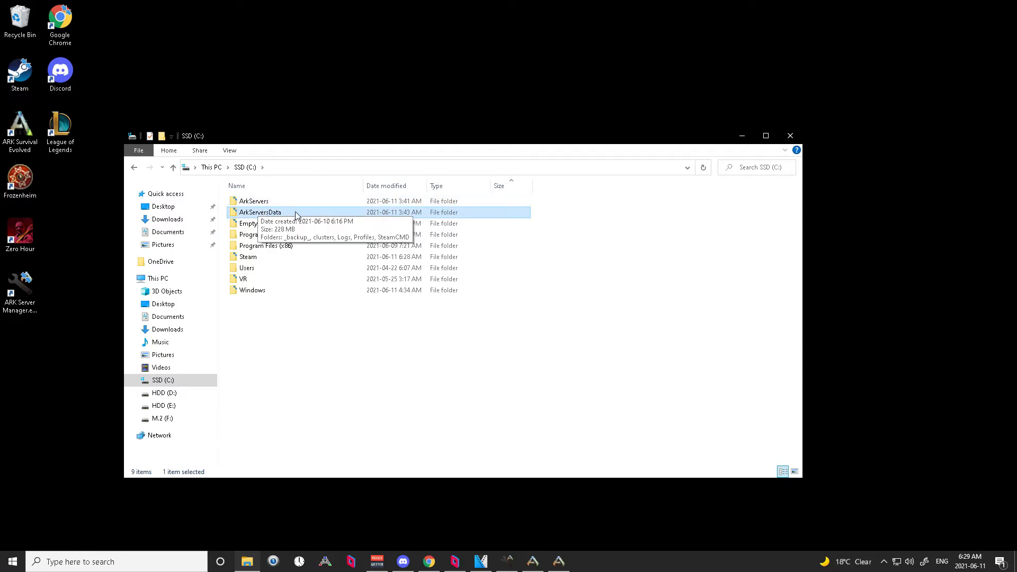
left_click(559, 216)
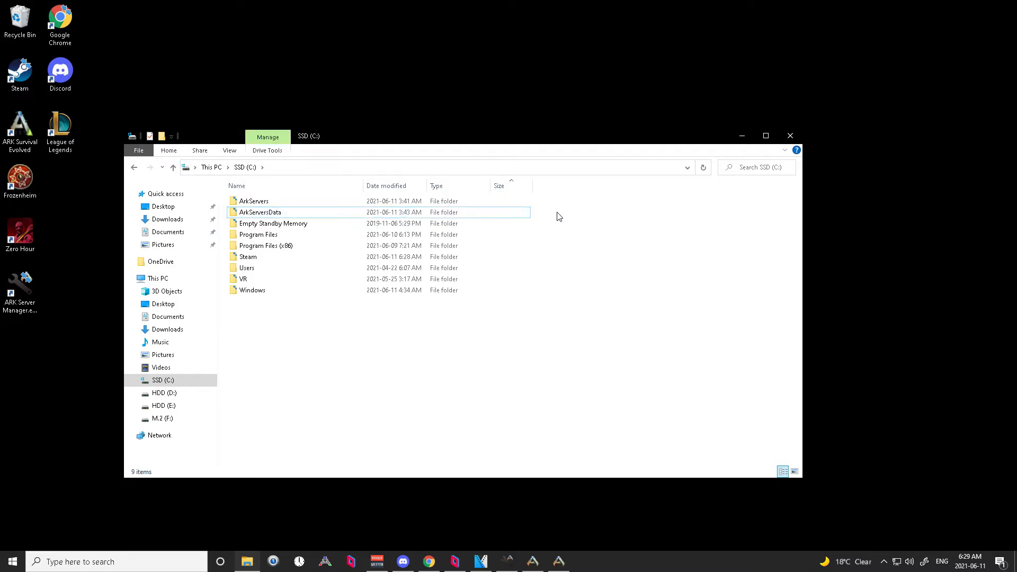
Examine the ArkServers folder and the ASM folder in Program Files on the C: drive, and close File Explorer.
left_click_drag(549, 215, 273, 202)
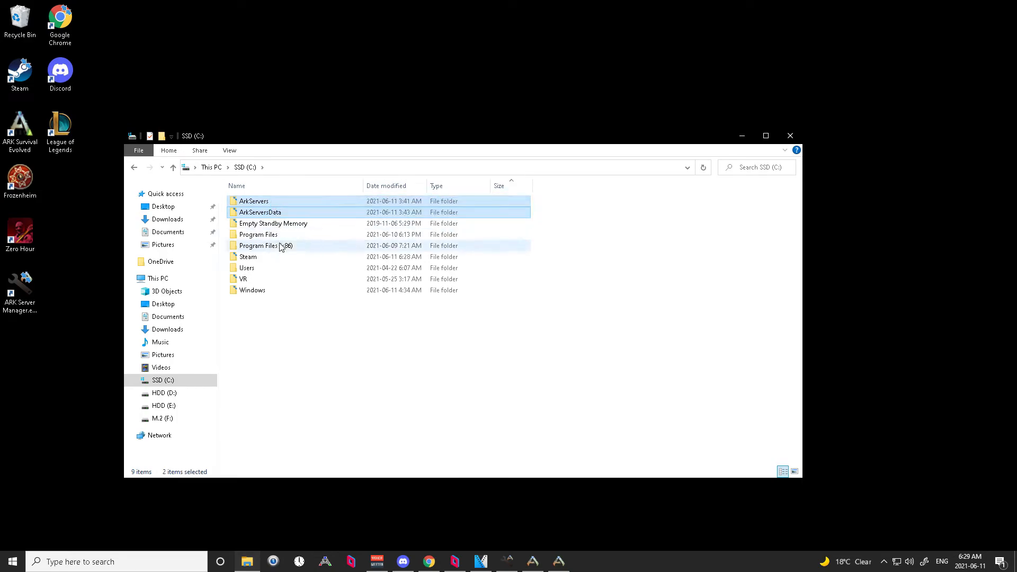
double_click(267, 204)
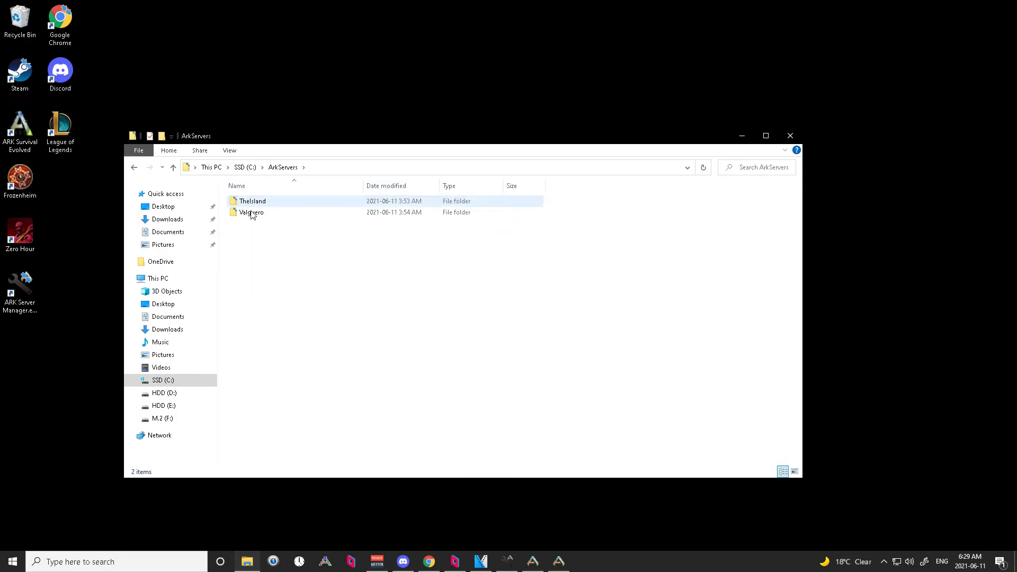
left_click(132, 170)
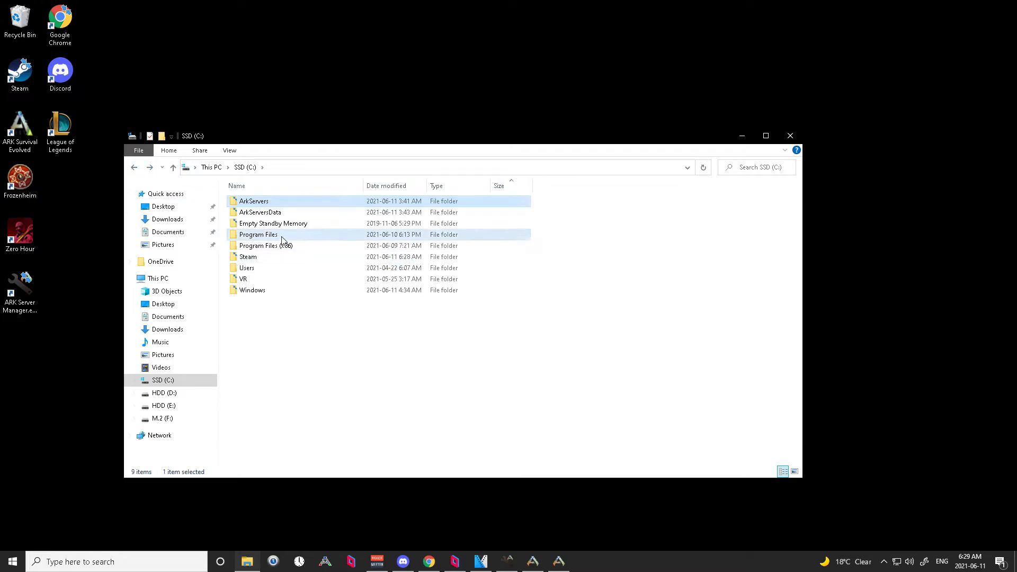
double_click(268, 233)
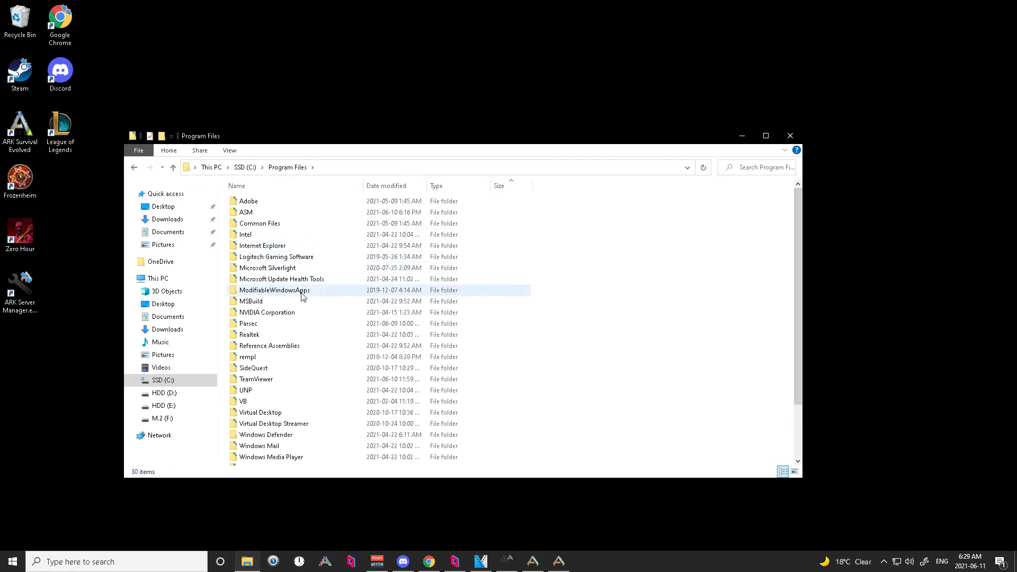
double_click(267, 213)
left_click(134, 168)
left_click(134, 167)
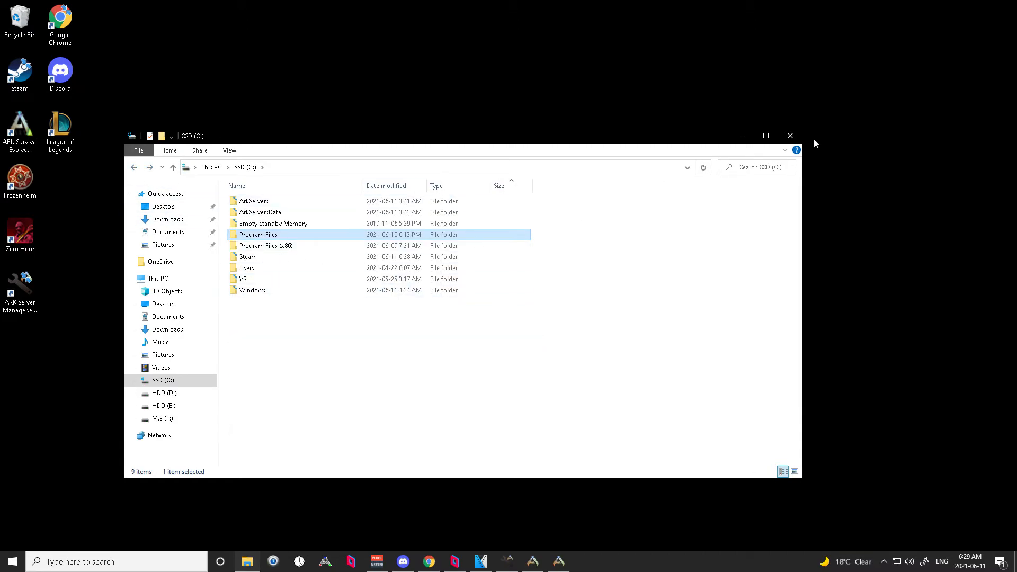
left_click(790, 136)
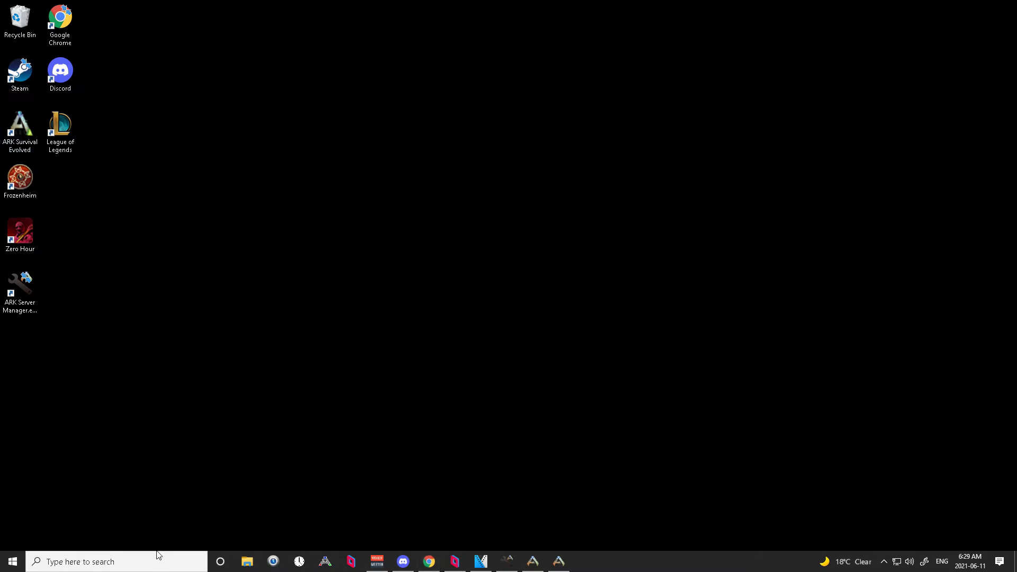
Search Windows for Windows Defender Firewall, open it, and bring up its advanced settings.
left_click(140, 559)
type("widn")
key("BackSpace")
key("BackSpace")
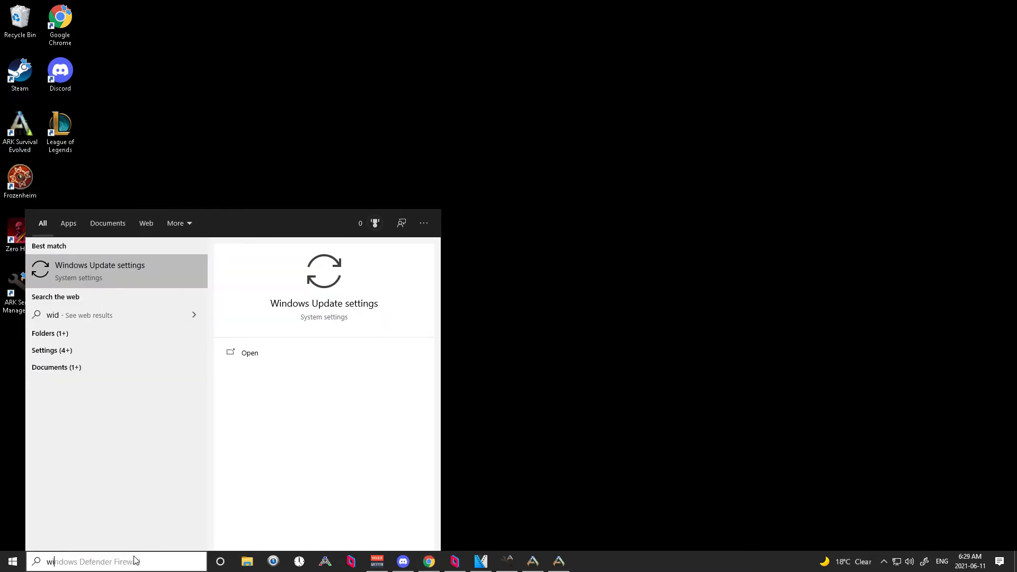
left_click(110, 268)
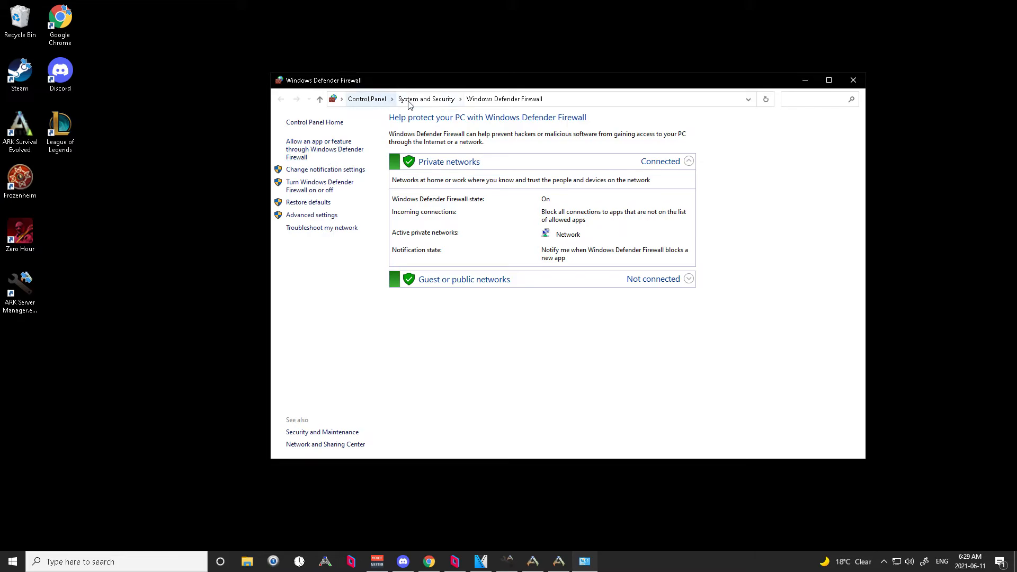
left_click(323, 216)
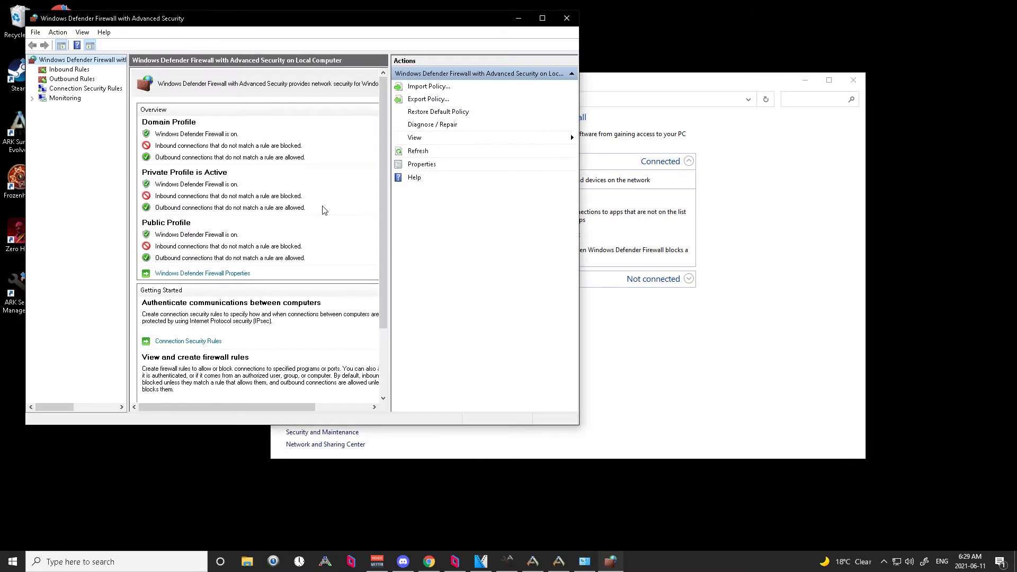
Examine the policy actions available for the local computer's firewall, including Restore Default Policy, and close the advanced settings window.
left_click(58, 33)
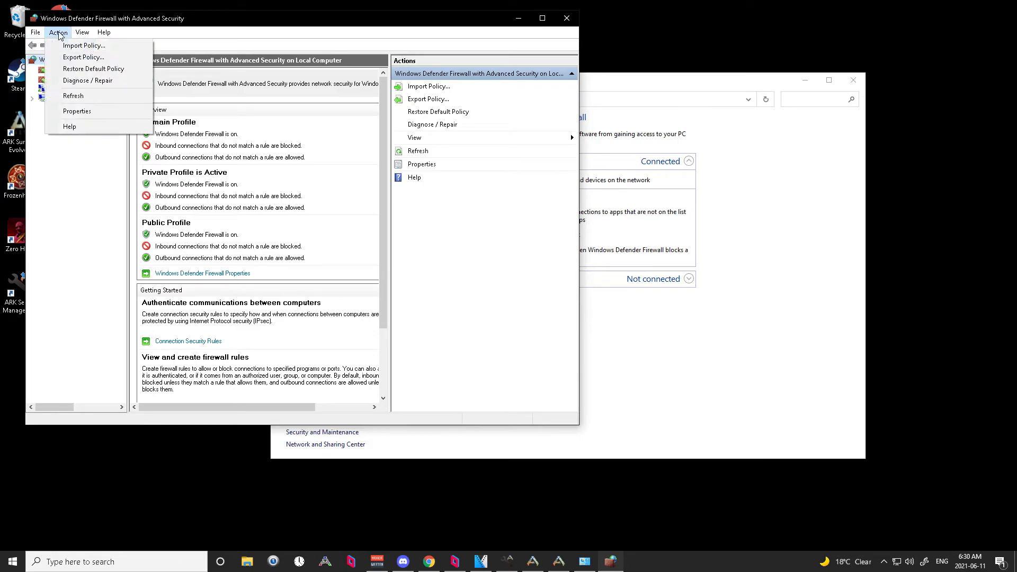
left_click(59, 201)
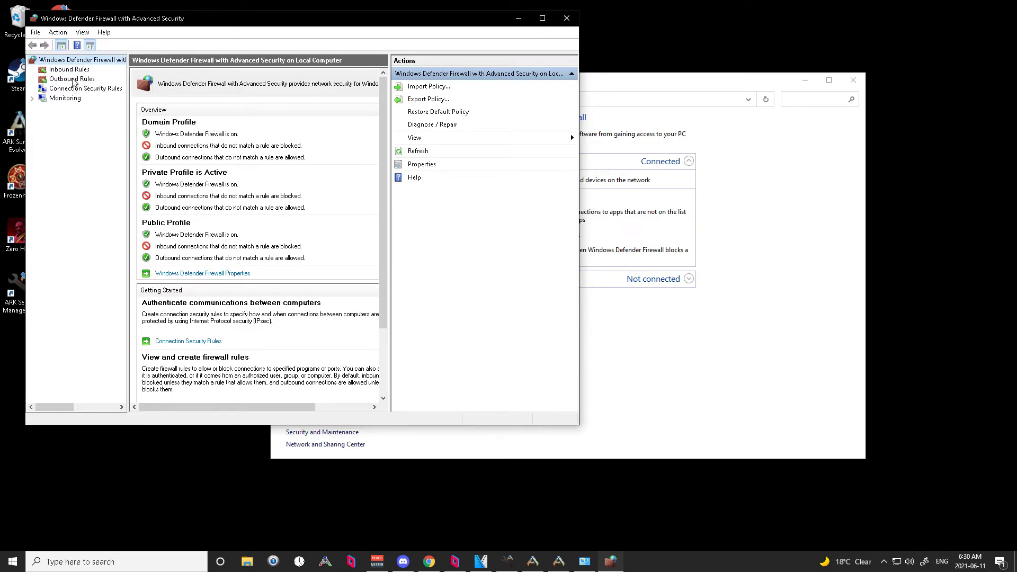
left_click(70, 69)
left_click(74, 61)
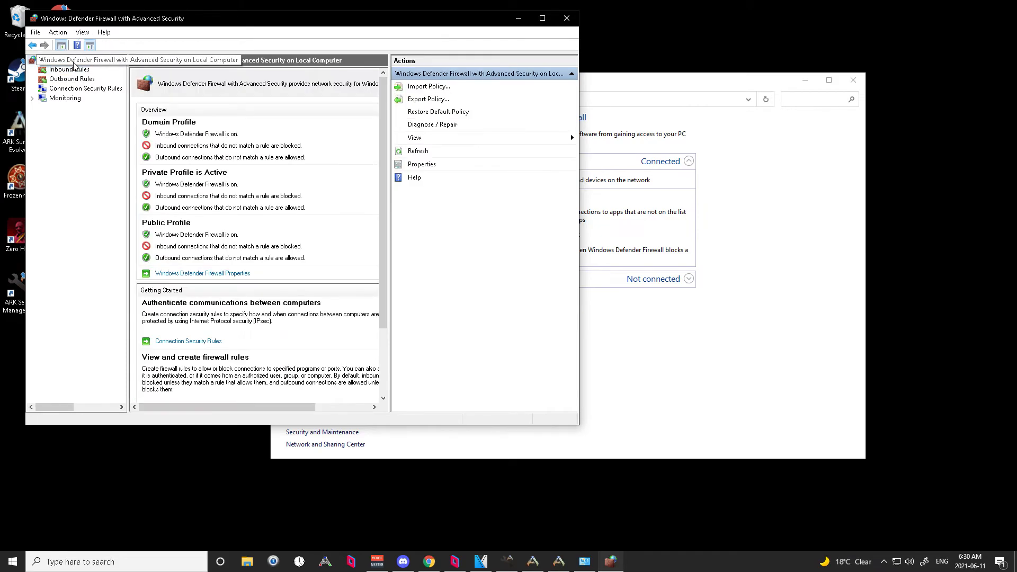
right_click(75, 61)
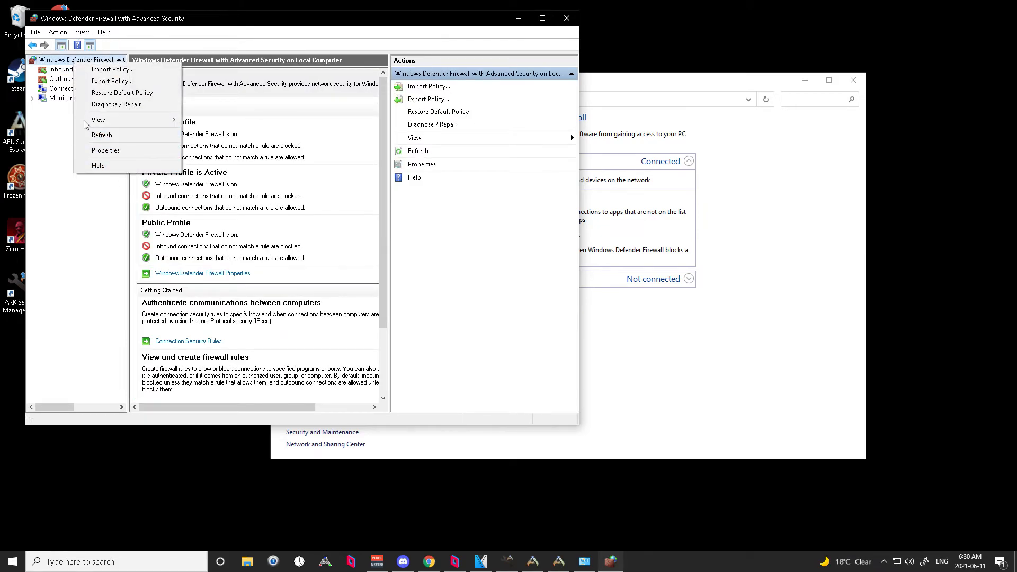
left_click(82, 243)
left_click(567, 18)
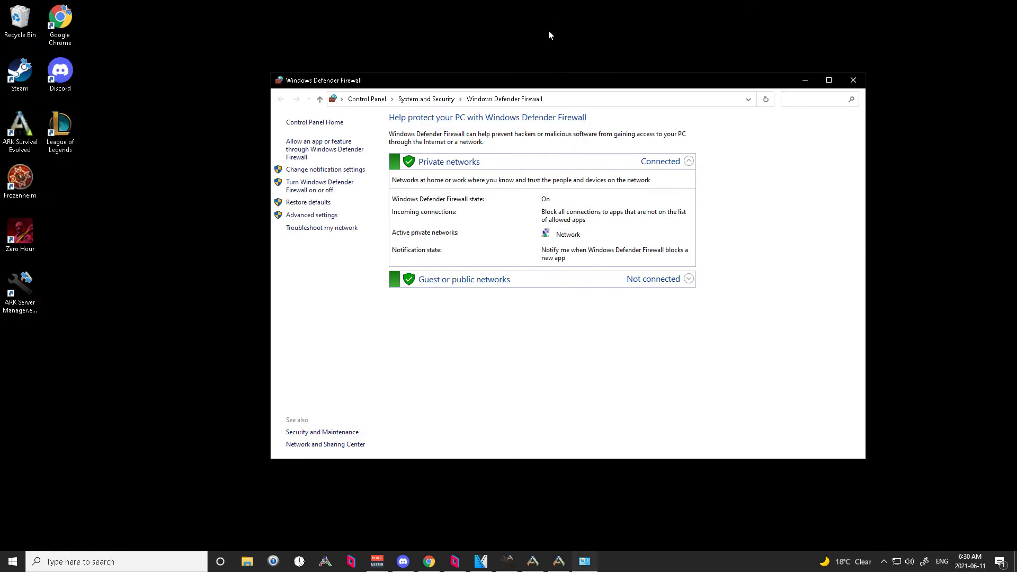
View the firewall's Restore defaults page without restoring anything, and close Windows Defender Firewall.
left_click(310, 203)
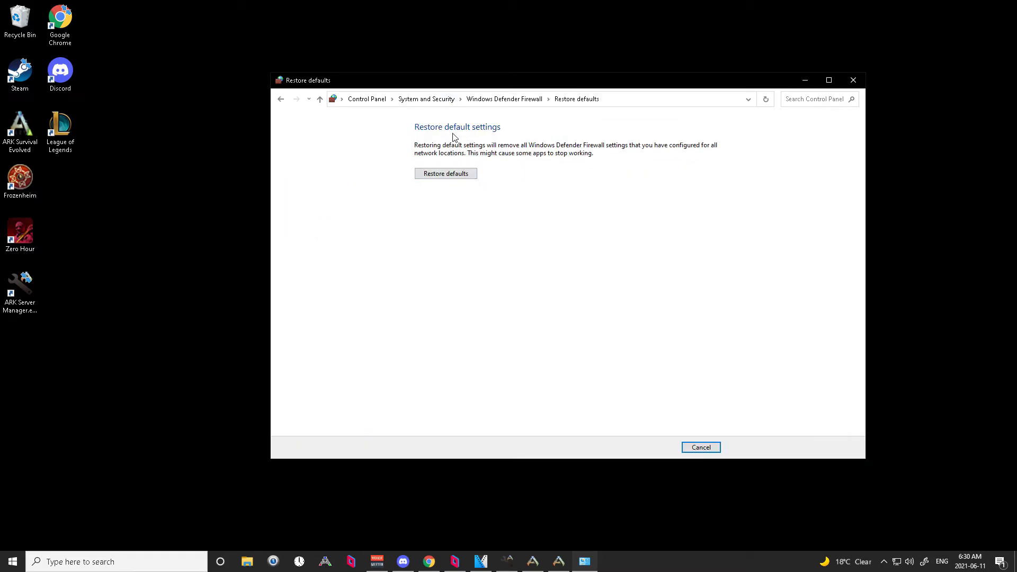
left_click(281, 100)
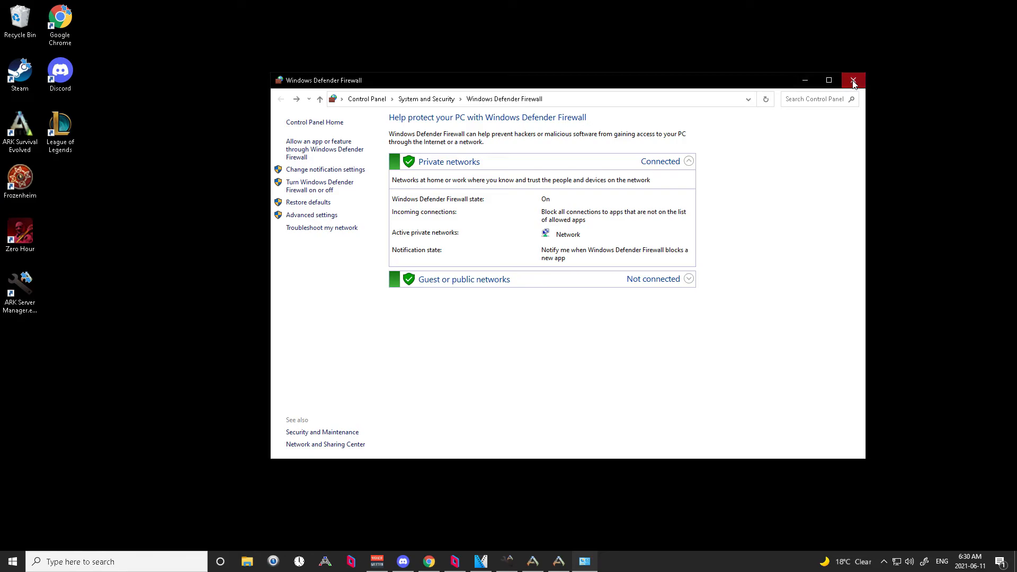
left_click(853, 80)
Open the Network & Internet settings to locate the Network reset option, and close Settings.
right_click(899, 568)
left_click(906, 549)
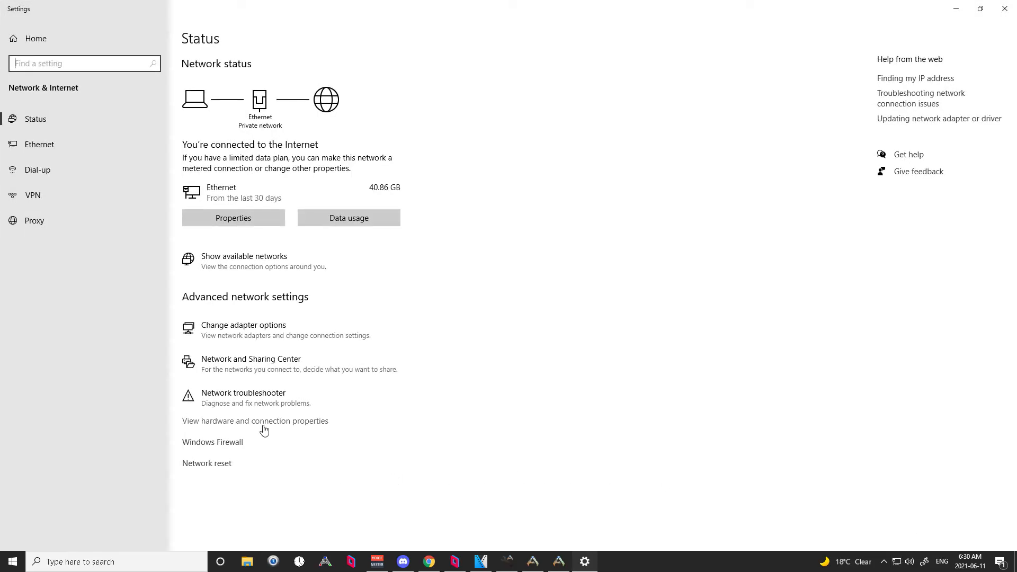
left_click(223, 470)
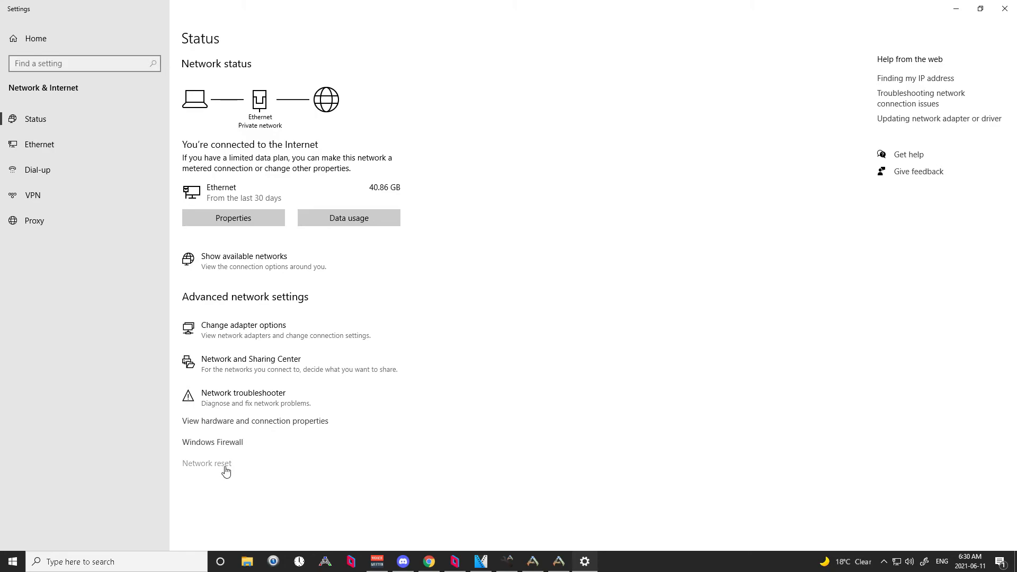
left_click(13, 8)
left_click(1005, 9)
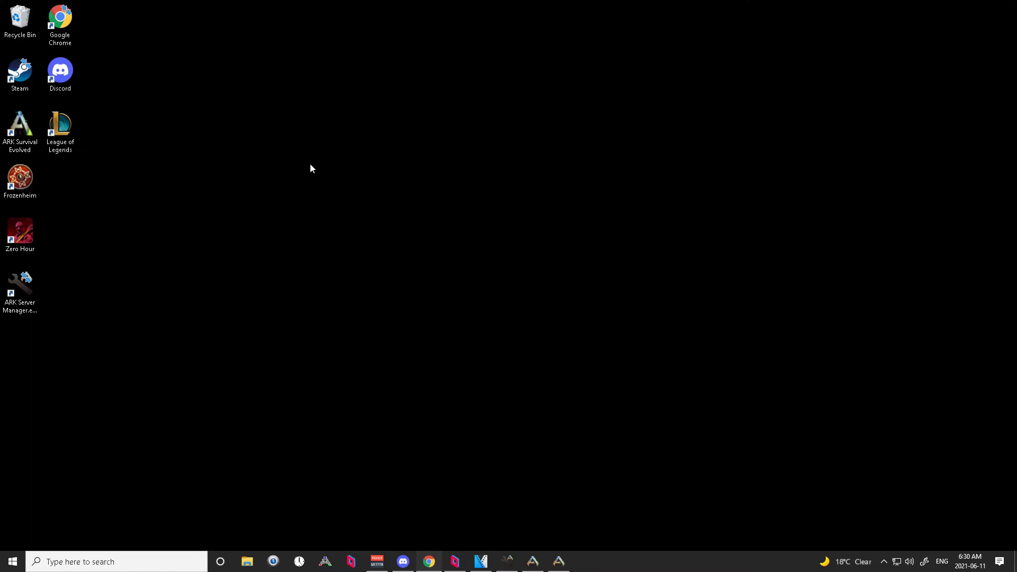
Browse to Program Files on the SSD (C:) drive to locate the ASM folder, and return to the drive root.
left_click(247, 566)
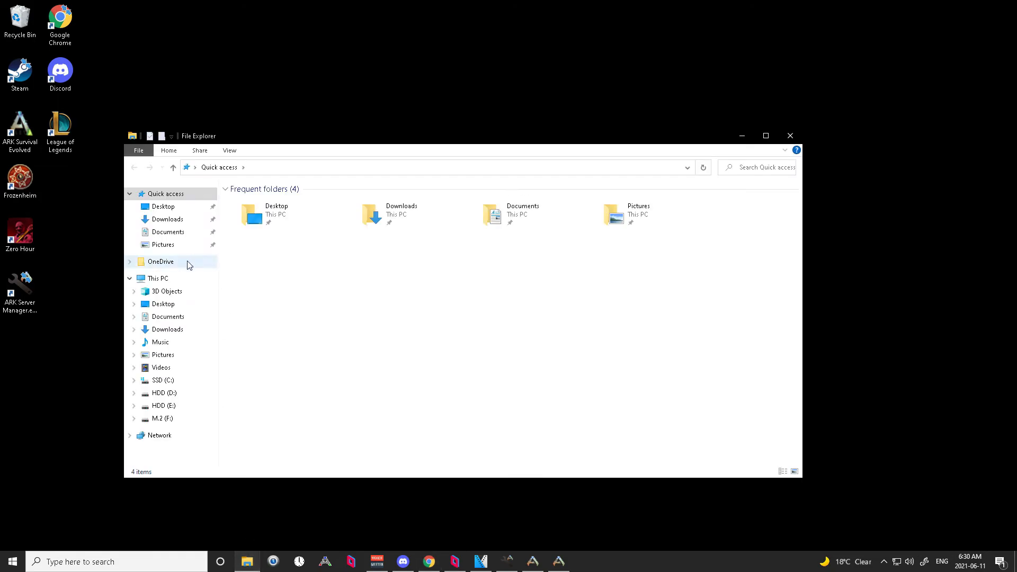
left_click(183, 280)
double_click(308, 285)
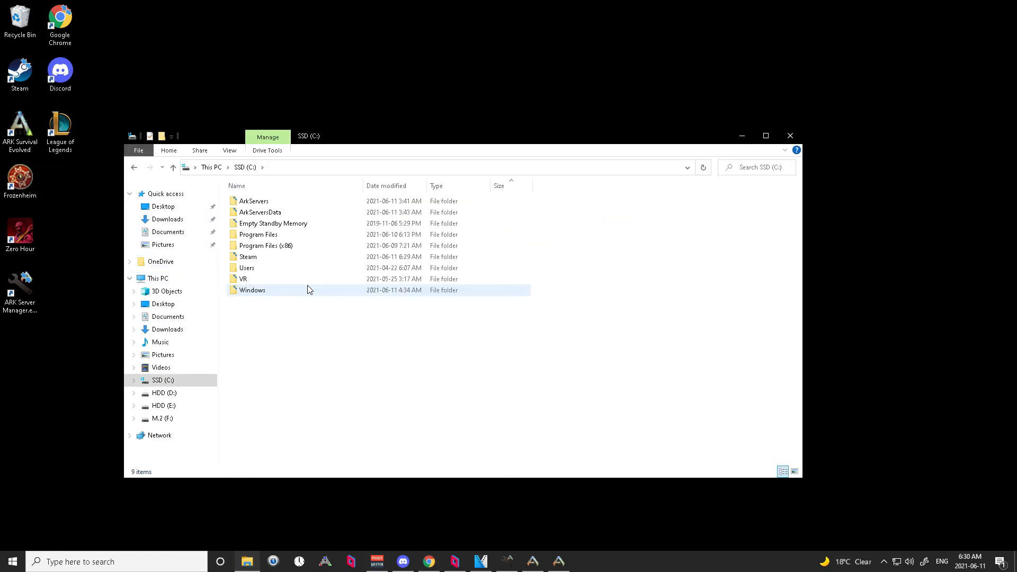
left_click(290, 236)
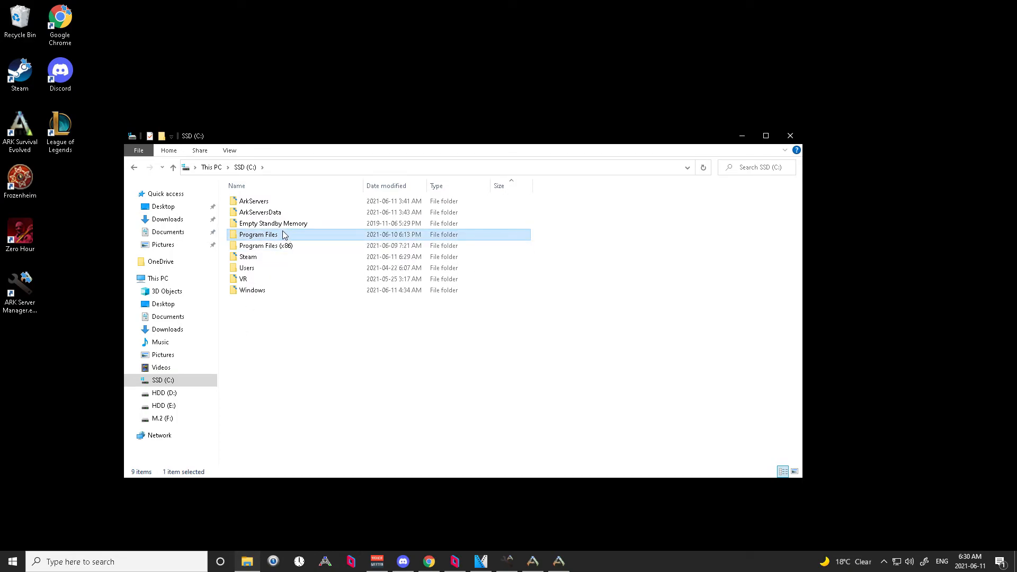
double_click(284, 236)
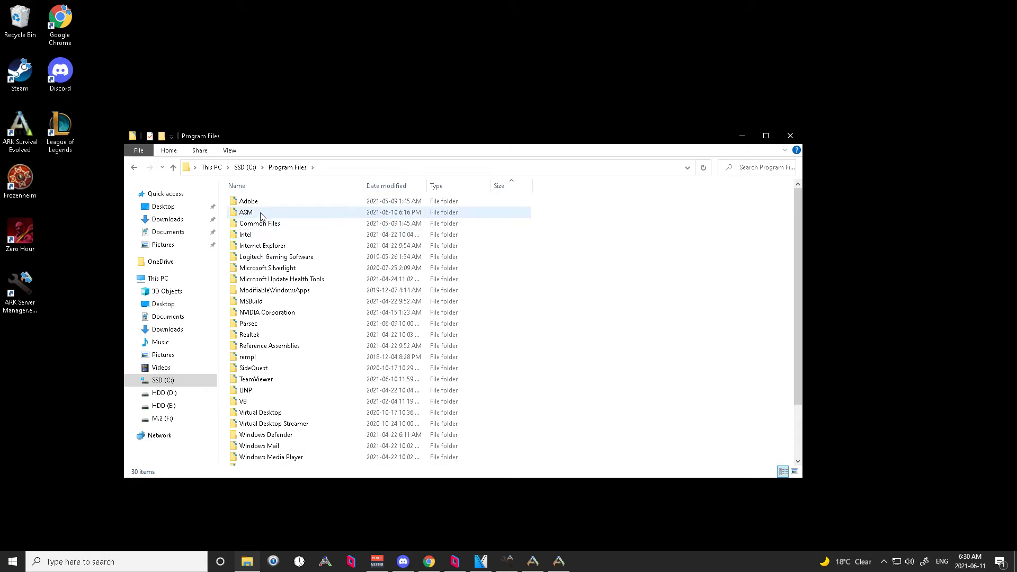
left_click(135, 168)
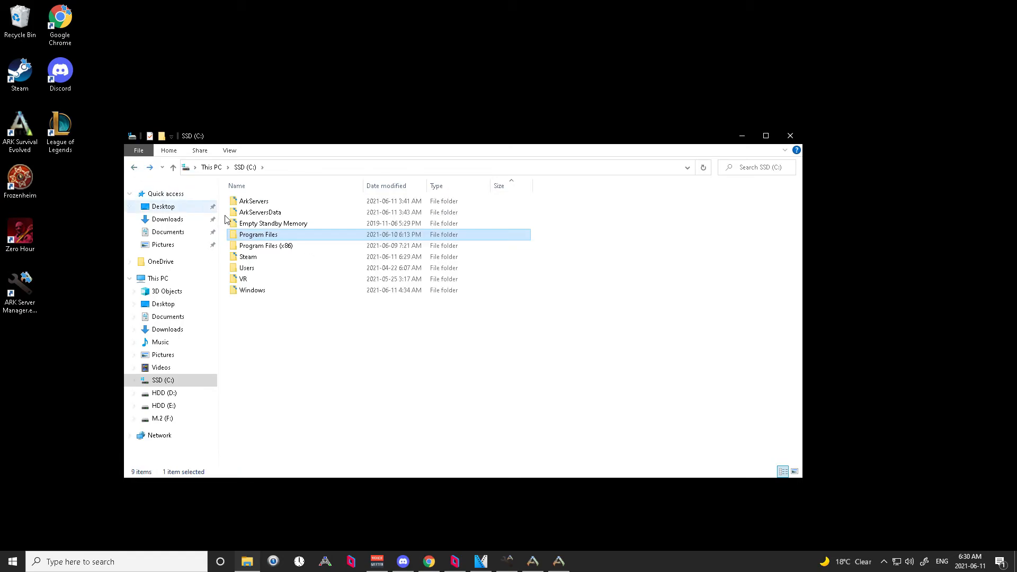
Examine the contents of the ArkServersData folder, and close File Explorer.
left_click(281, 214)
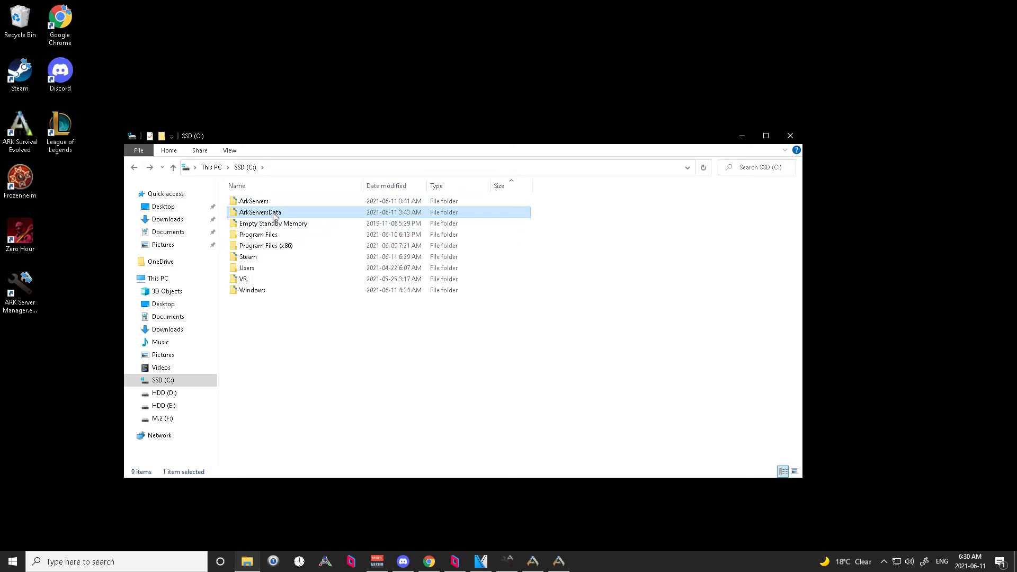
mouse_move(287, 214)
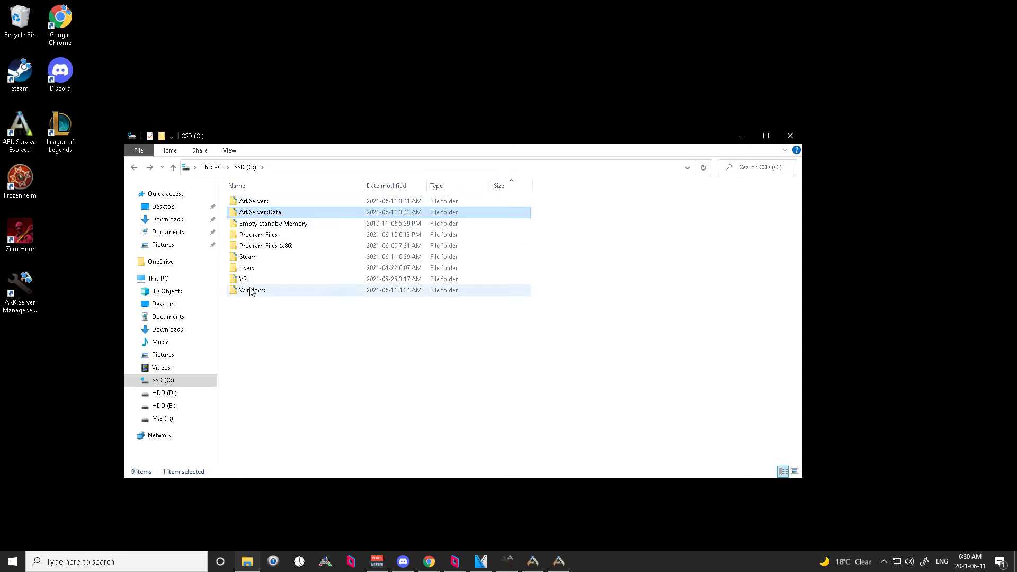
double_click(289, 214)
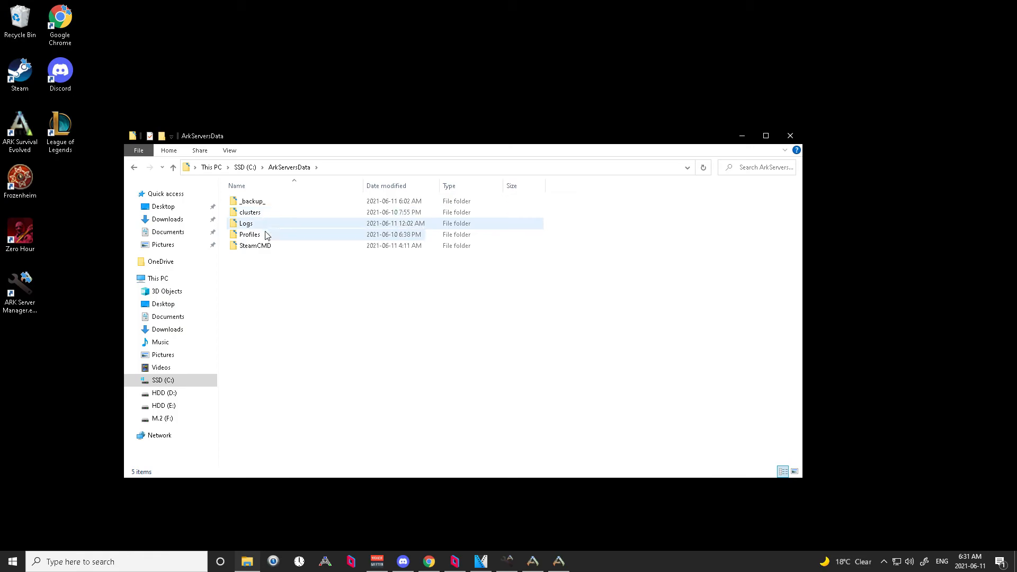
mouse_move(276, 235)
left_click(134, 167)
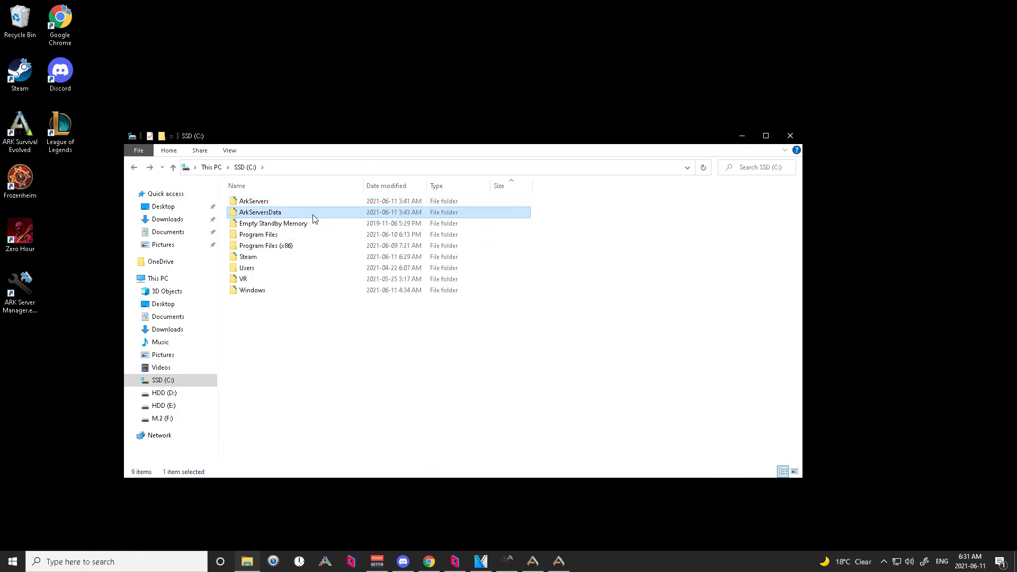
left_click(790, 137)
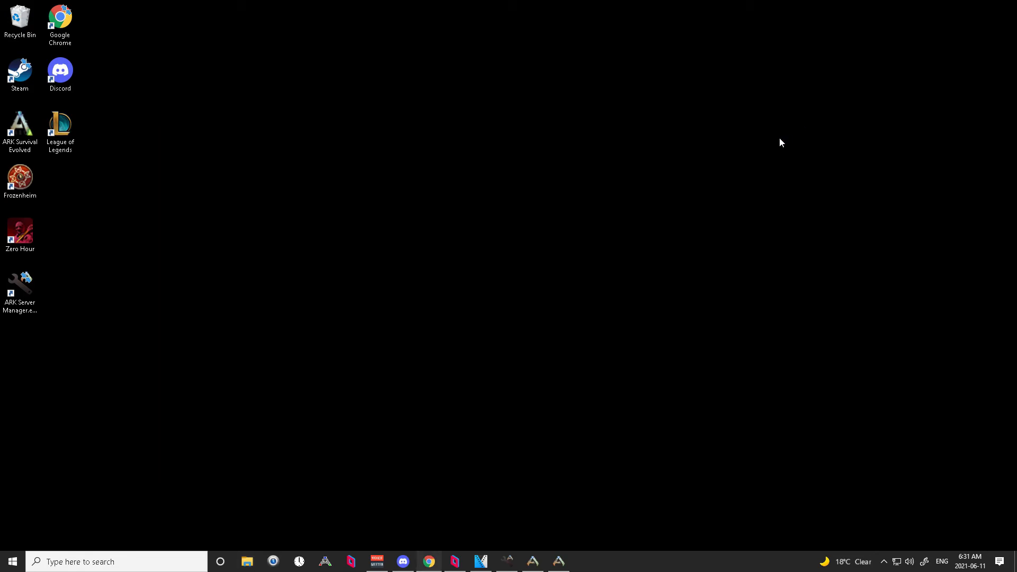
key("alt+z")
left_click(534, 177)
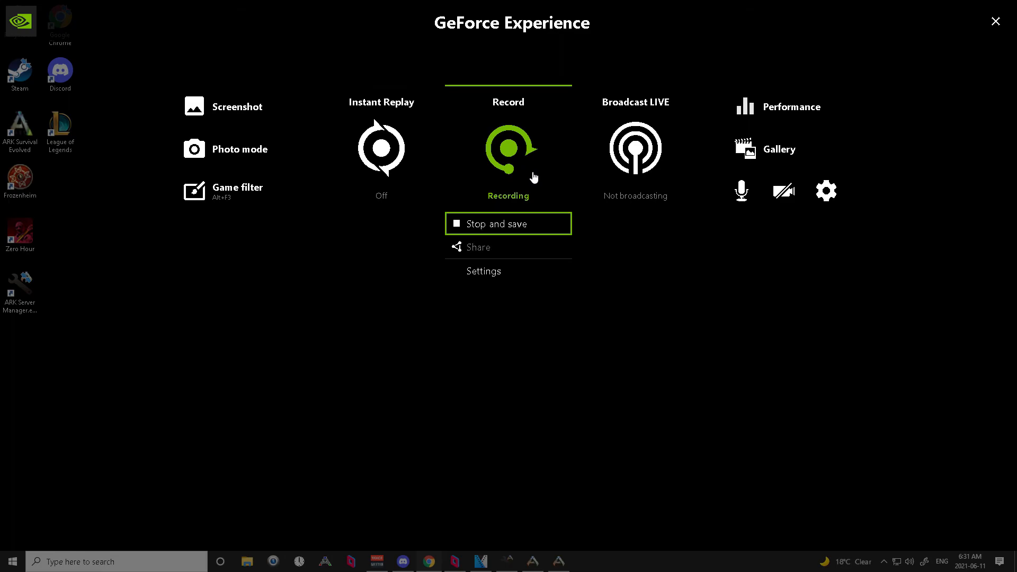
left_click(1006, 17)
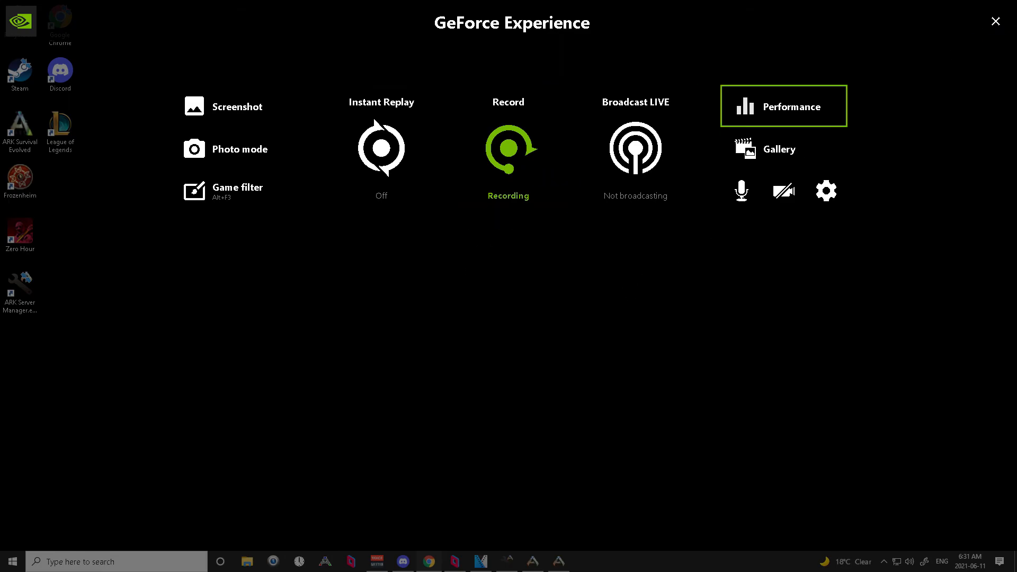
left_click(1005, 25)
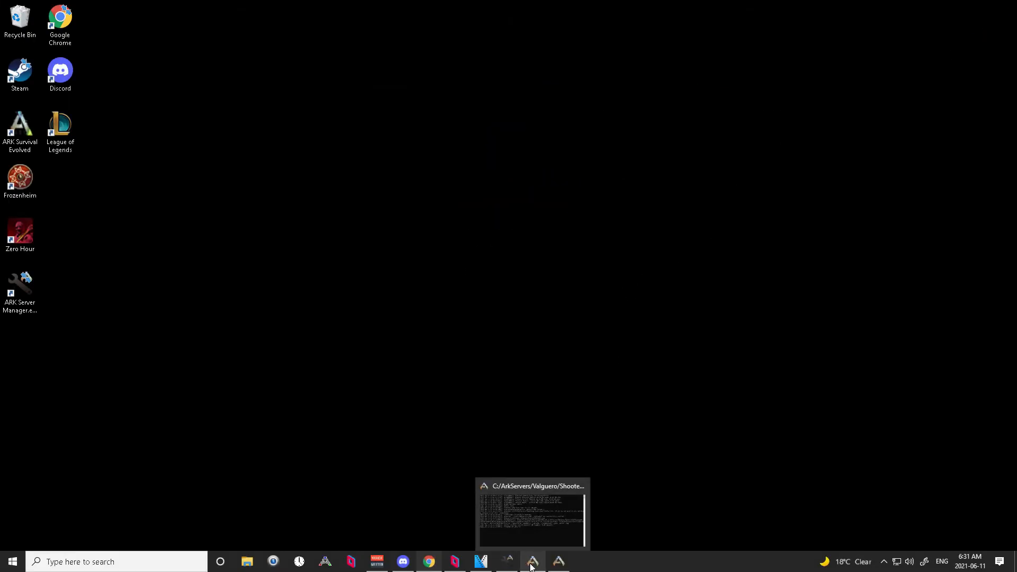
Launch ARK Survival Evolved from the desktop and open its session list.
double_click(26, 144)
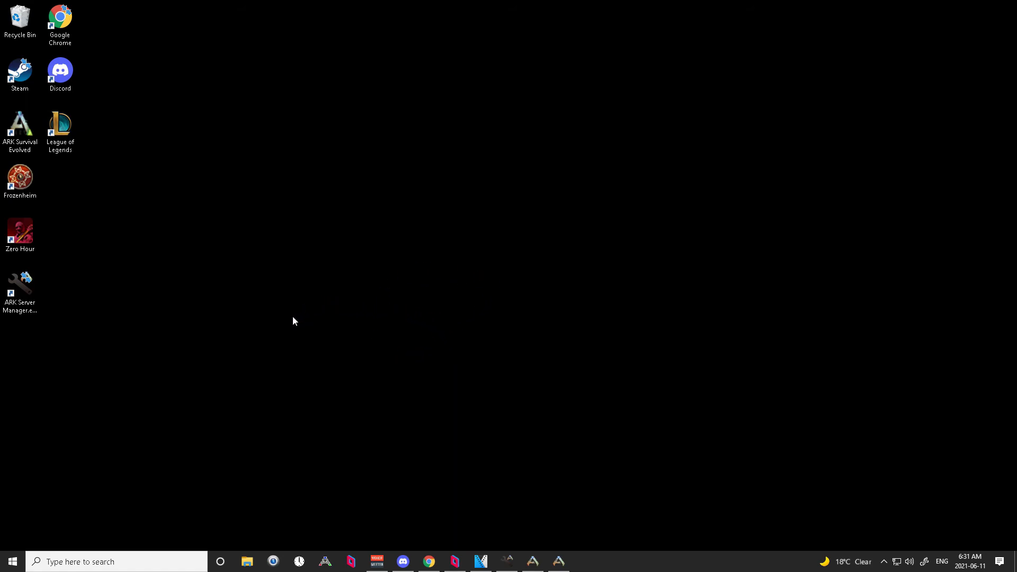
double_click(31, 144)
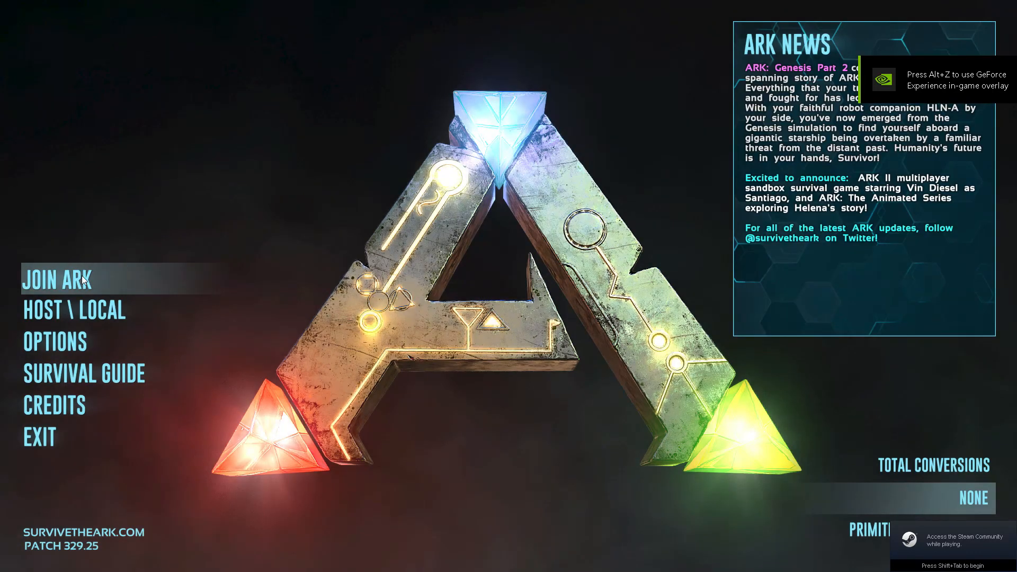
left_click(82, 277)
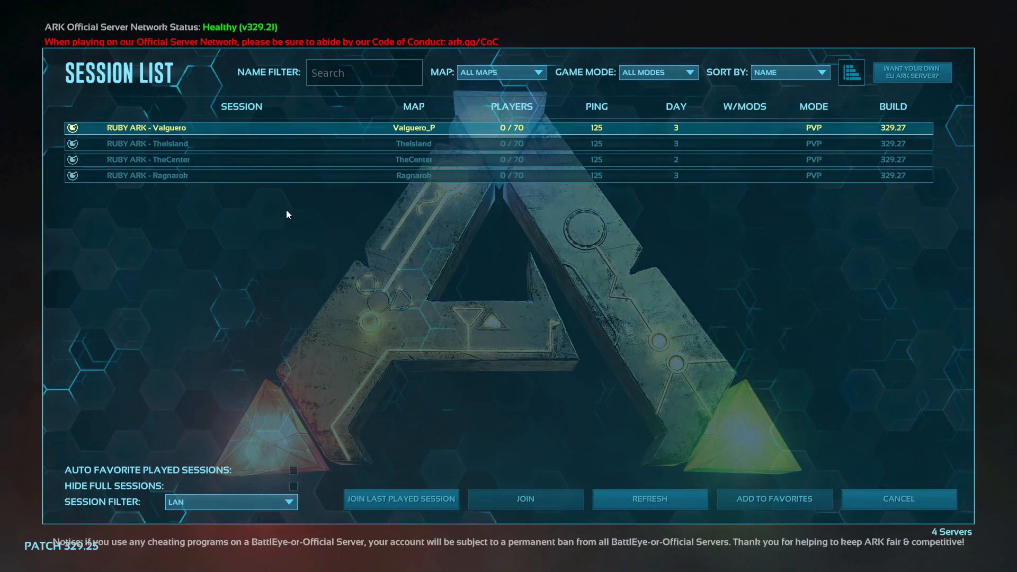
Review the LAN servers and the session filter choices, keep the LAN filter, and leave the session list.
left_click(189, 503)
left_click(403, 232)
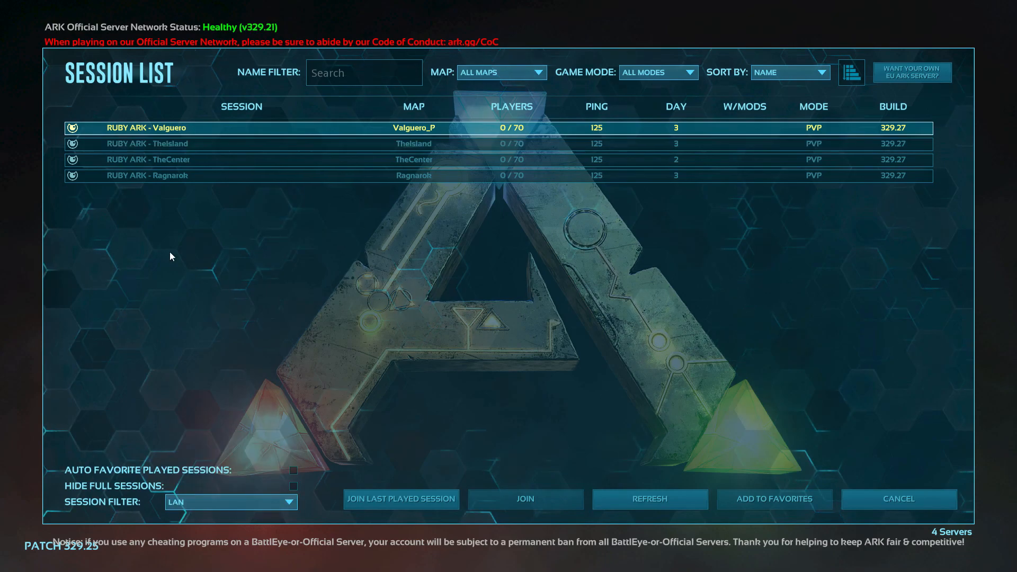
left_click(221, 504)
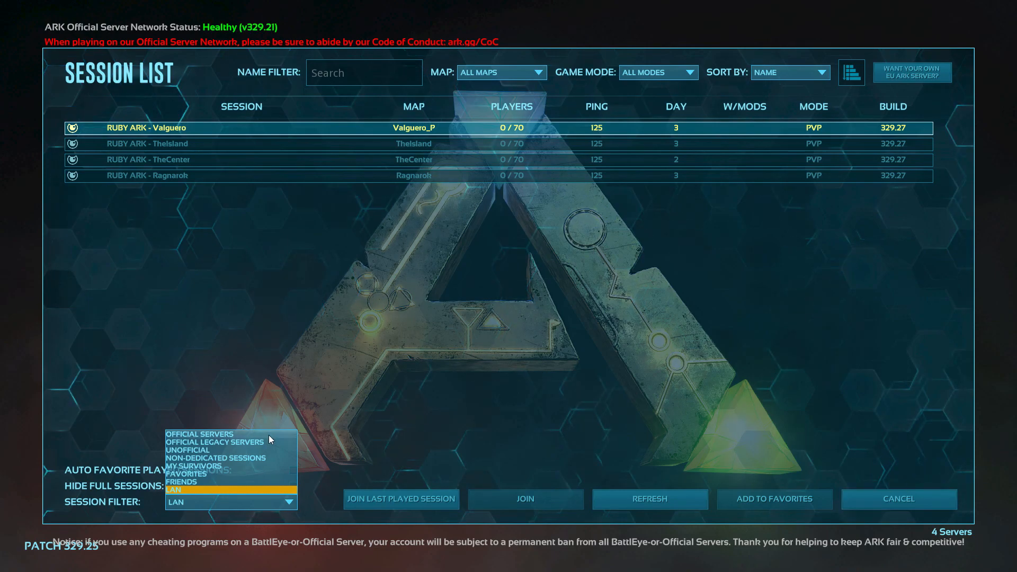
left_click(981, 520)
left_click(935, 507)
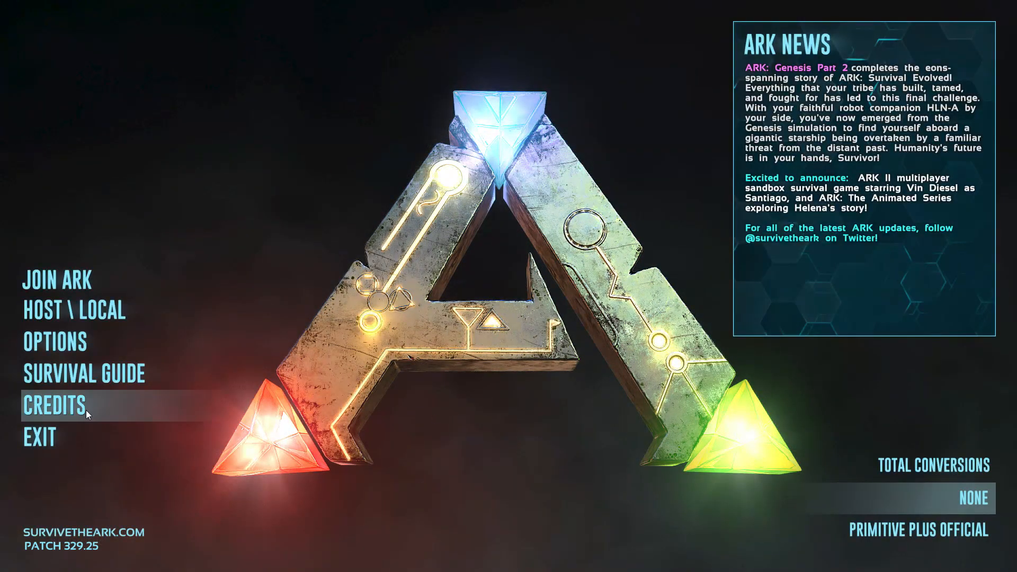
Exit ARK from its main menu and open the GeForce Experience overlay.
left_click(85, 439)
key("alt+z")
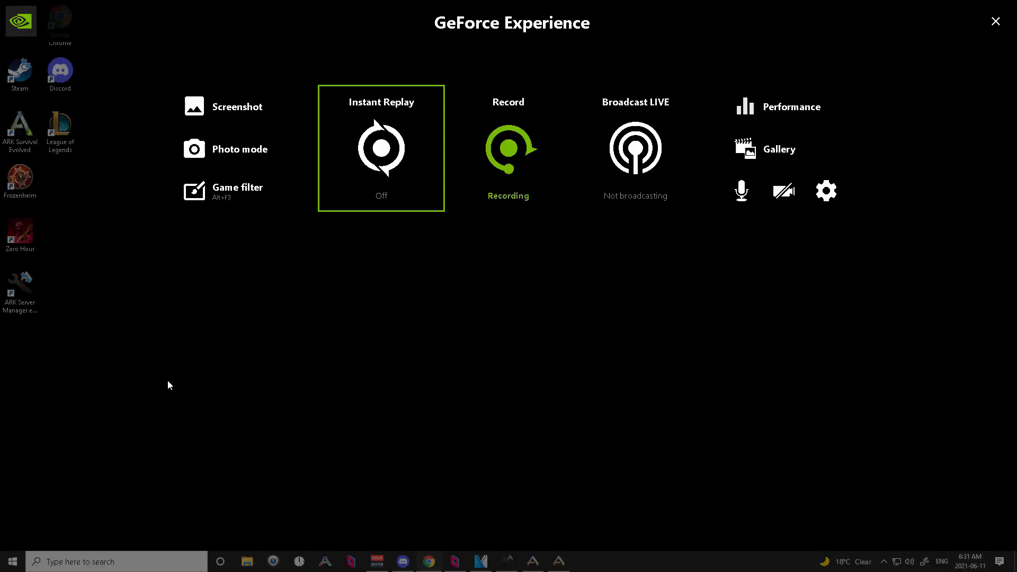